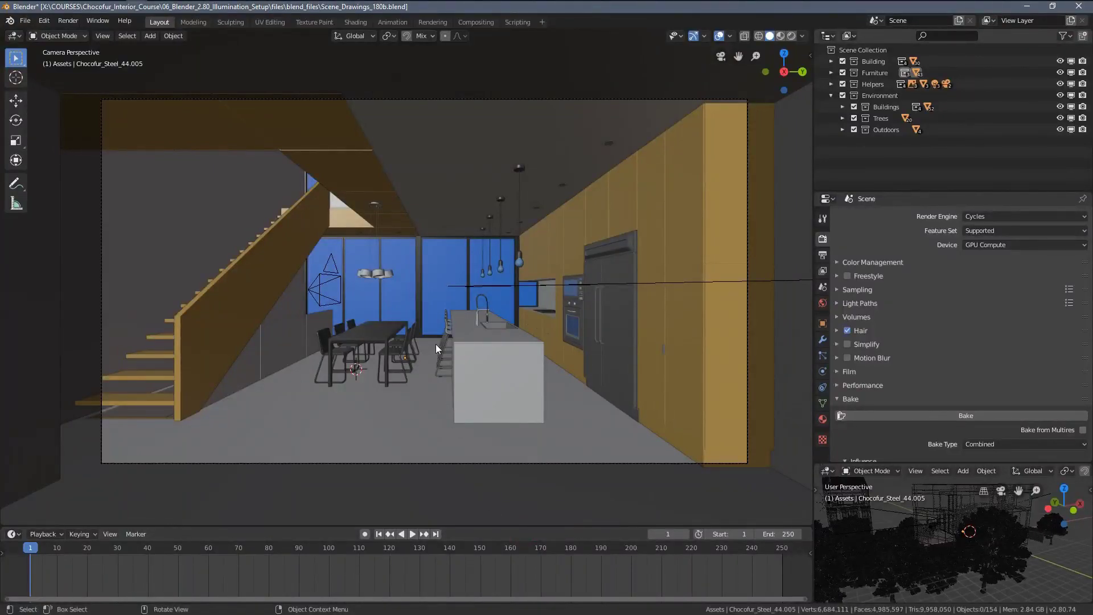
- Switch to the Compositing workspace and examine the pass outputs listed on the Render Layers node
shift+middle_drag(463, 316, 459, 325)
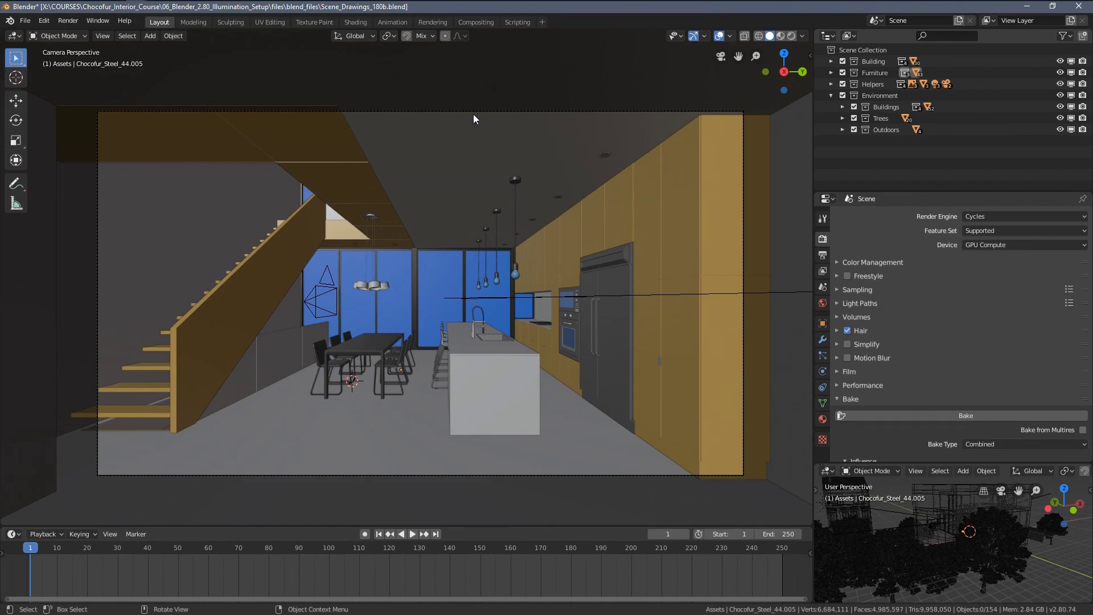
click(476, 22)
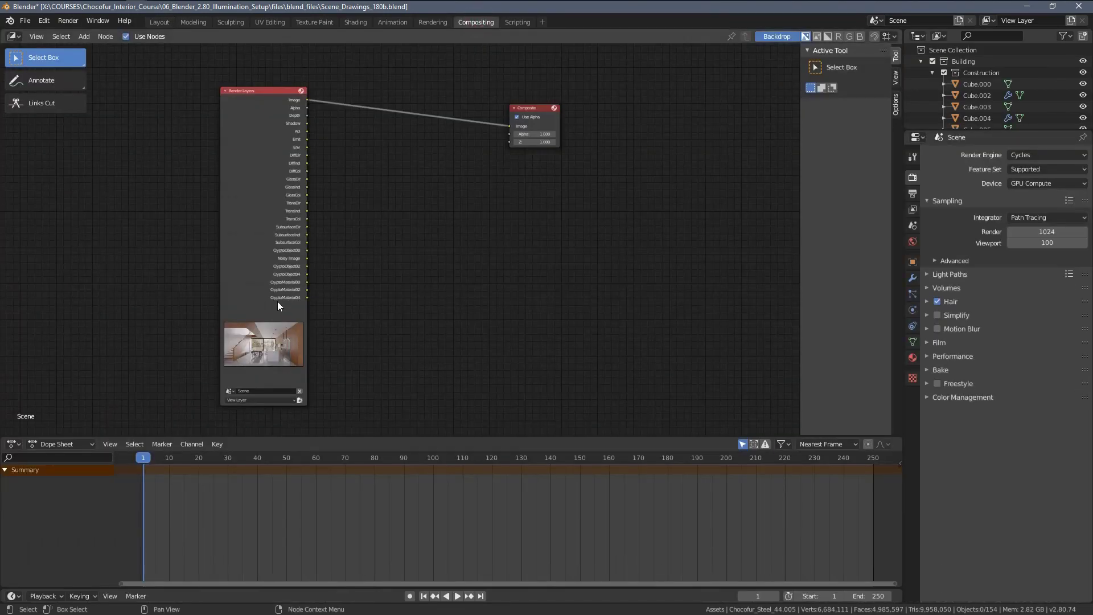
scroll(283, 278, up, 5)
scroll(331, 232, up, 3)
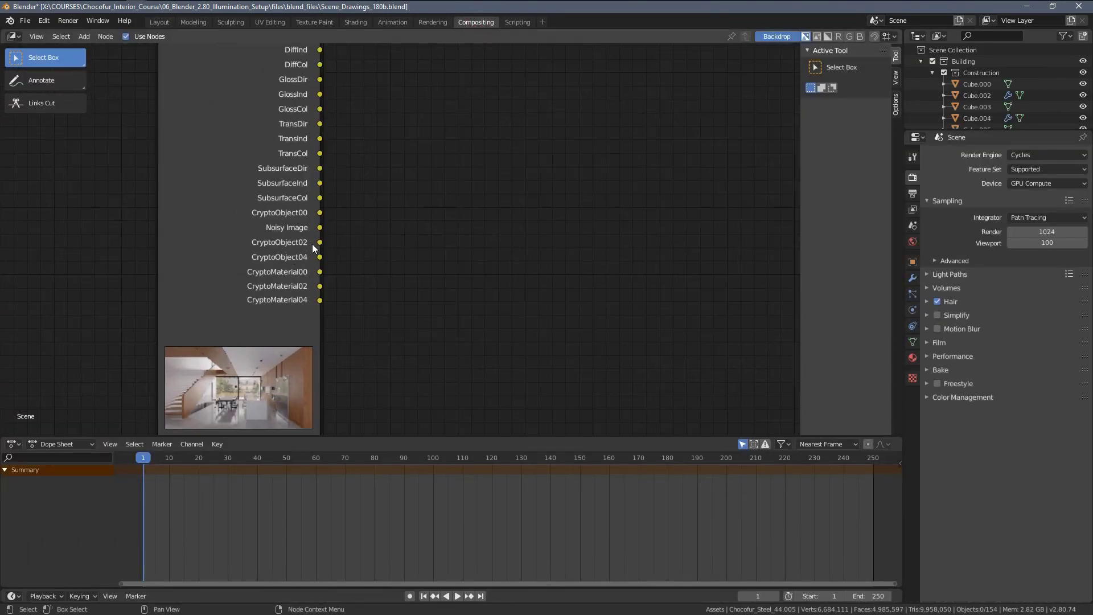
scroll(312, 244, down, 4)
middle_drag(312, 198, 314, 290)
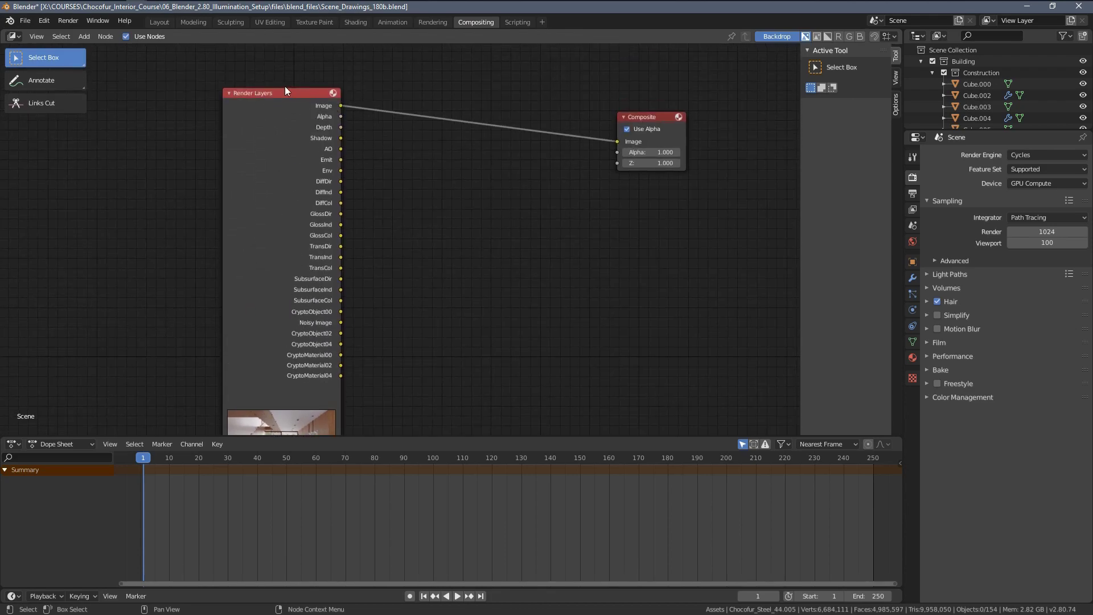
middle_drag(293, 161, 296, 138)
scroll(286, 100, up, 1)
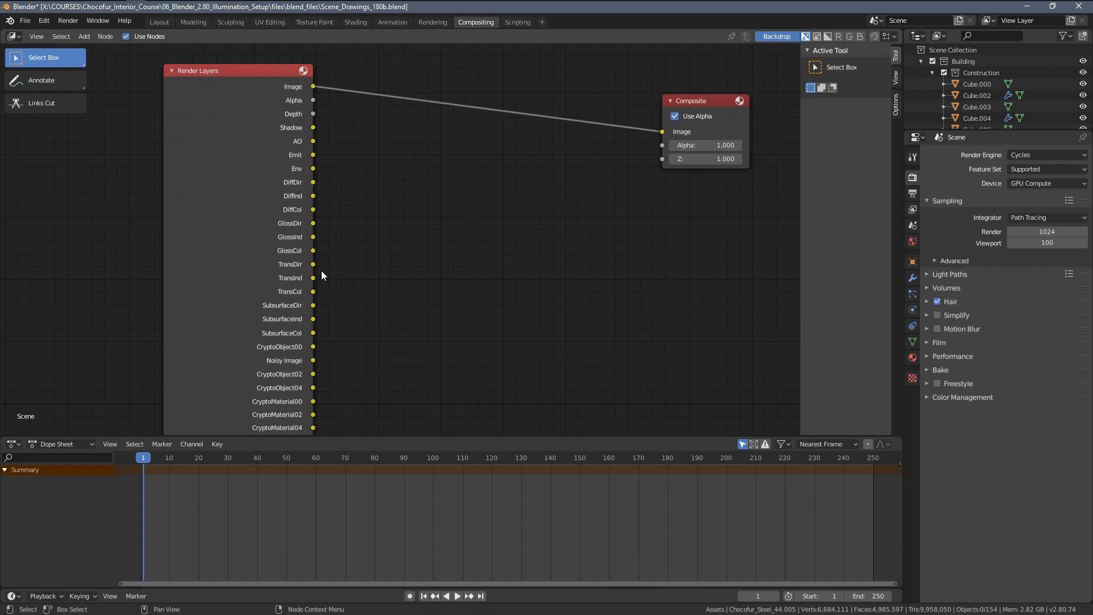
- Review the view layer's enabled Light and Data passes in the View Layer properties, leaving the Data section collapsed
click(911, 210)
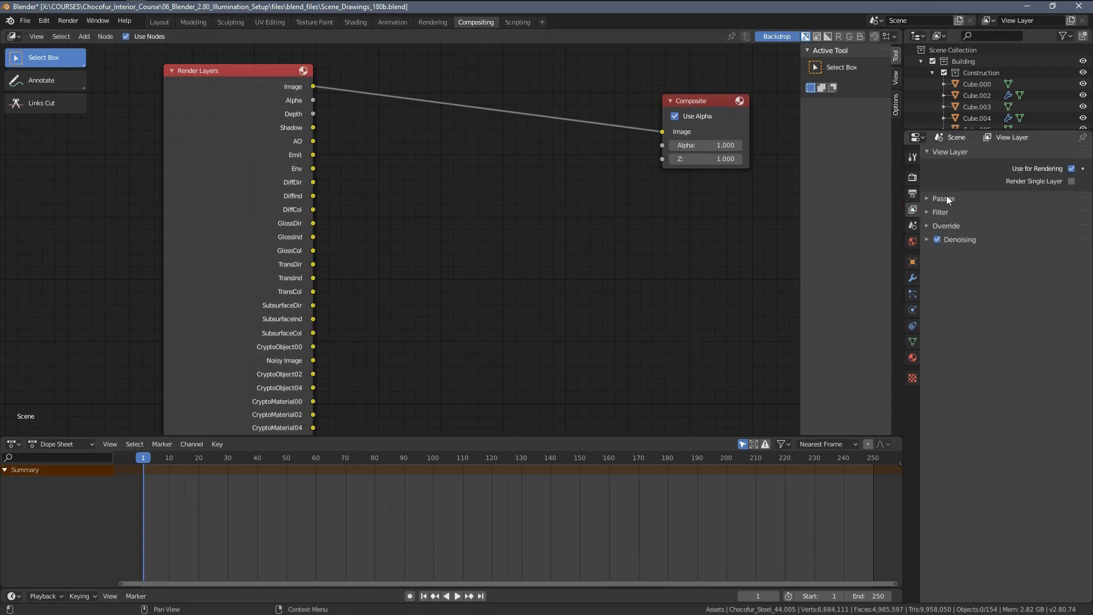
click(927, 200)
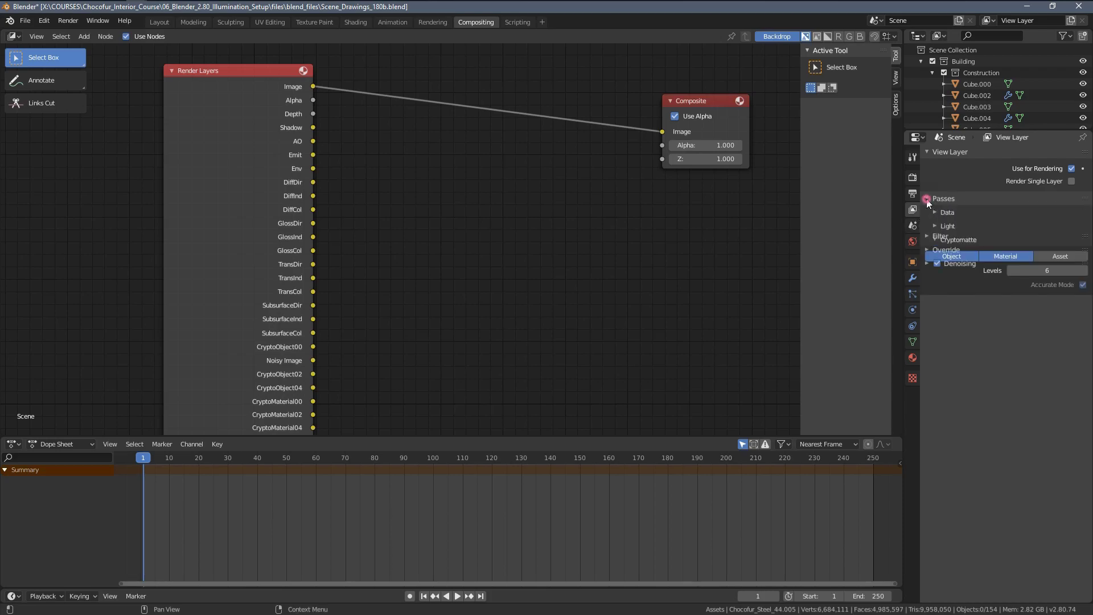
click(935, 226)
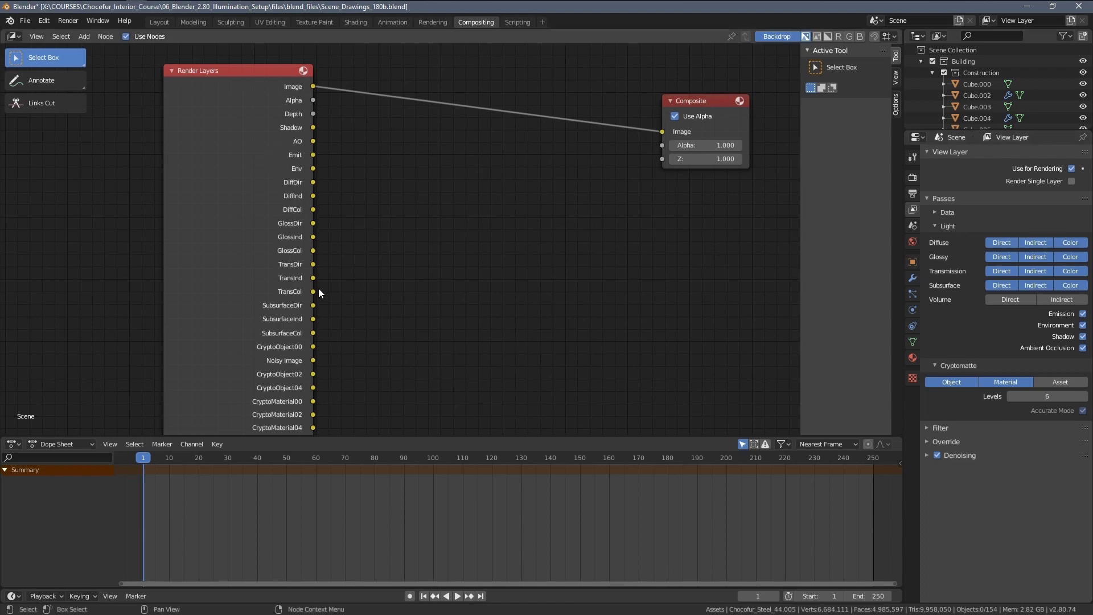
middle_drag(283, 208, 284, 178)
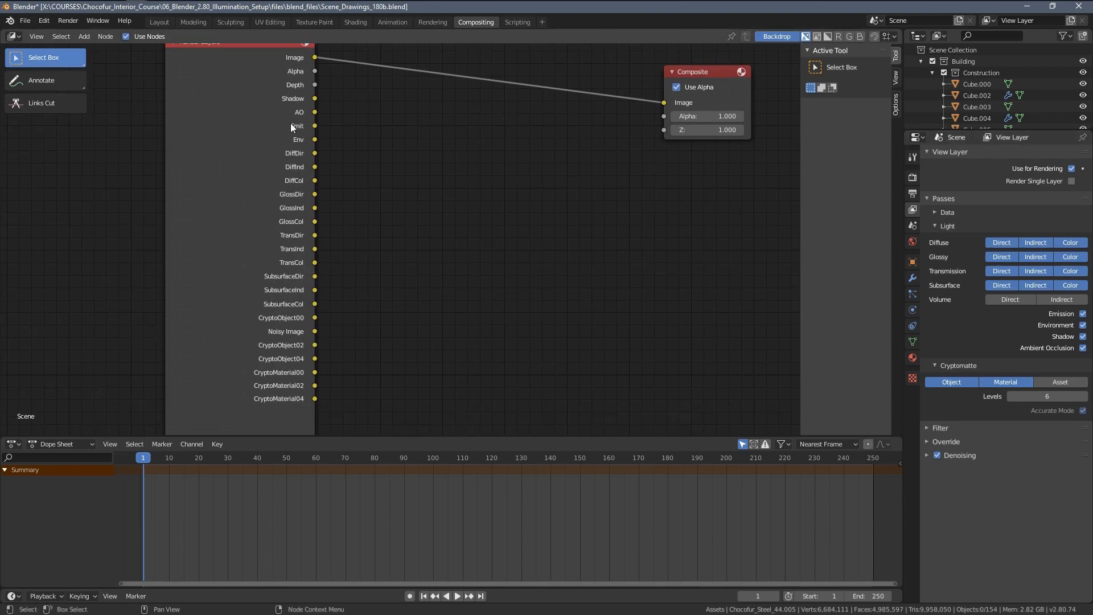
click(934, 212)
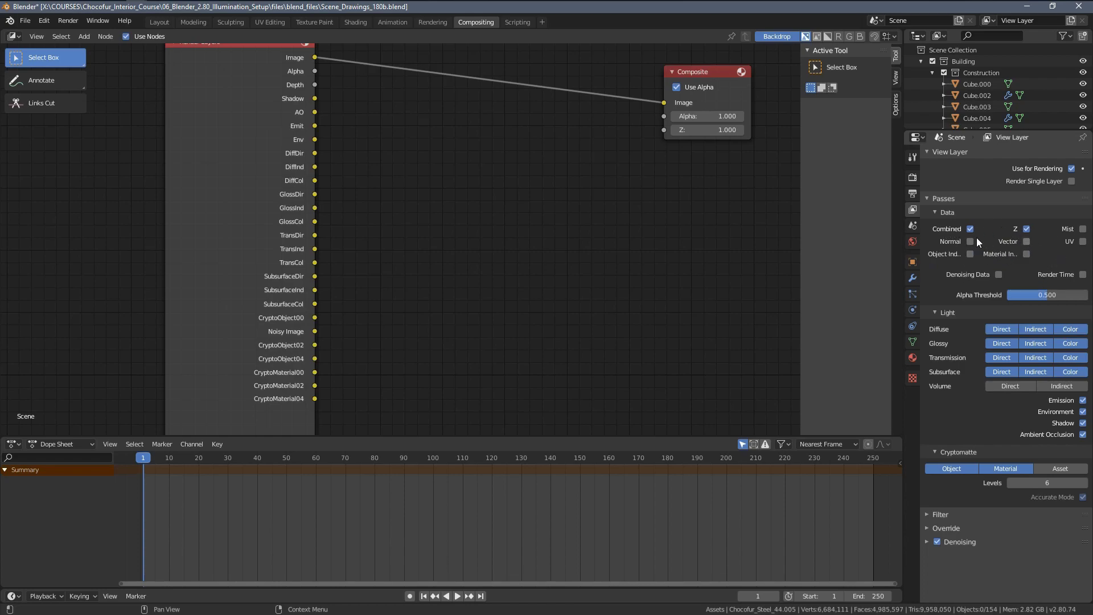
click(935, 212)
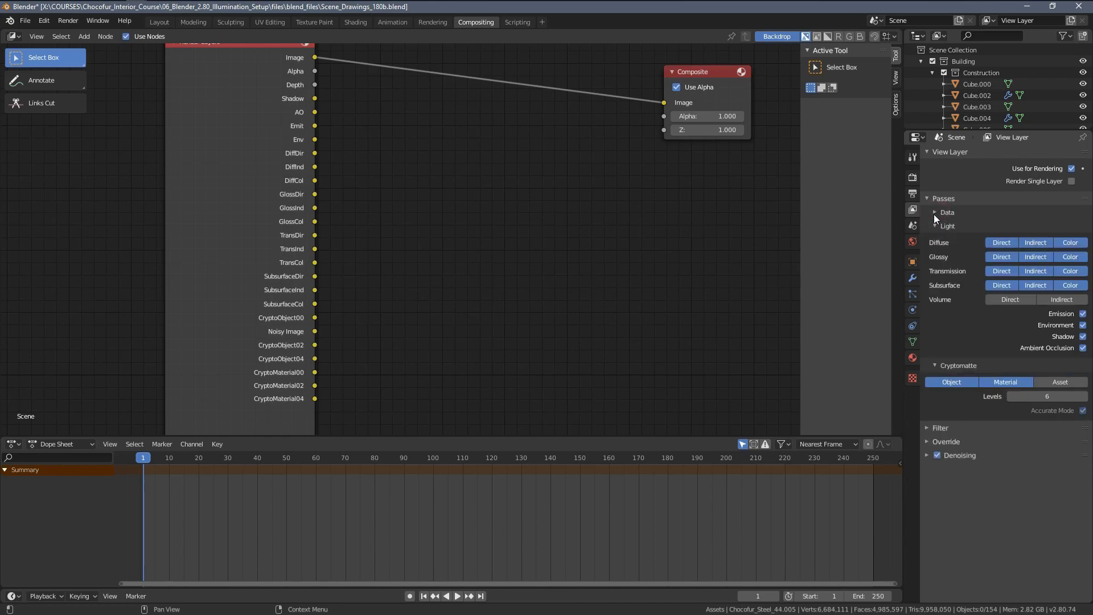
- Maximize the node editor and add a Viewer output node below the Composite node
middle_drag(551, 235, 556, 254)
key(ctrl+space)
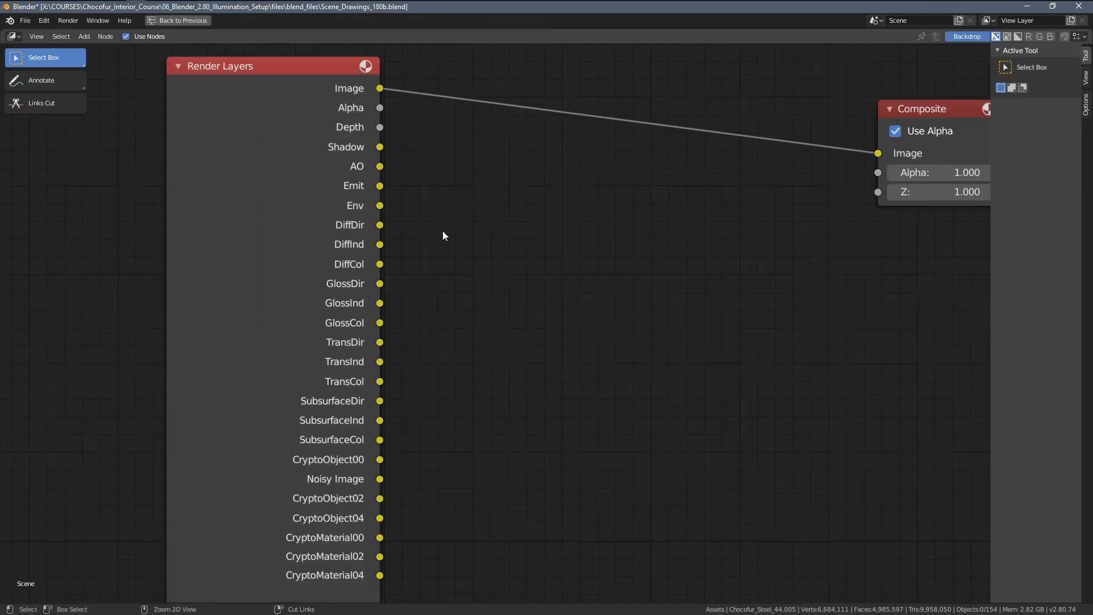
scroll(530, 267, down, 1)
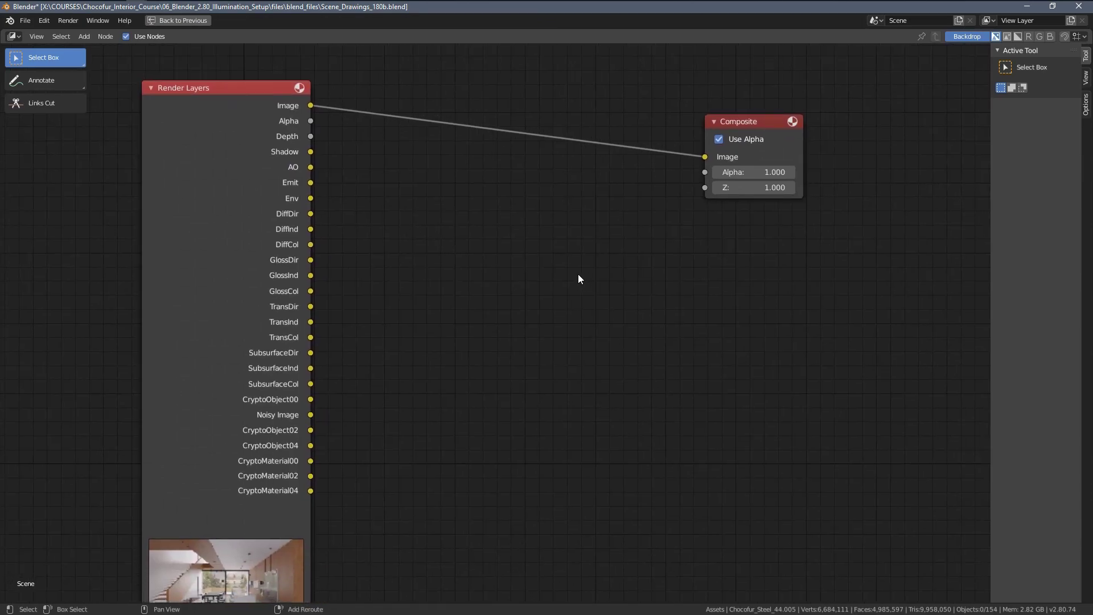
key(shift+a)
mouse_move(578, 274)
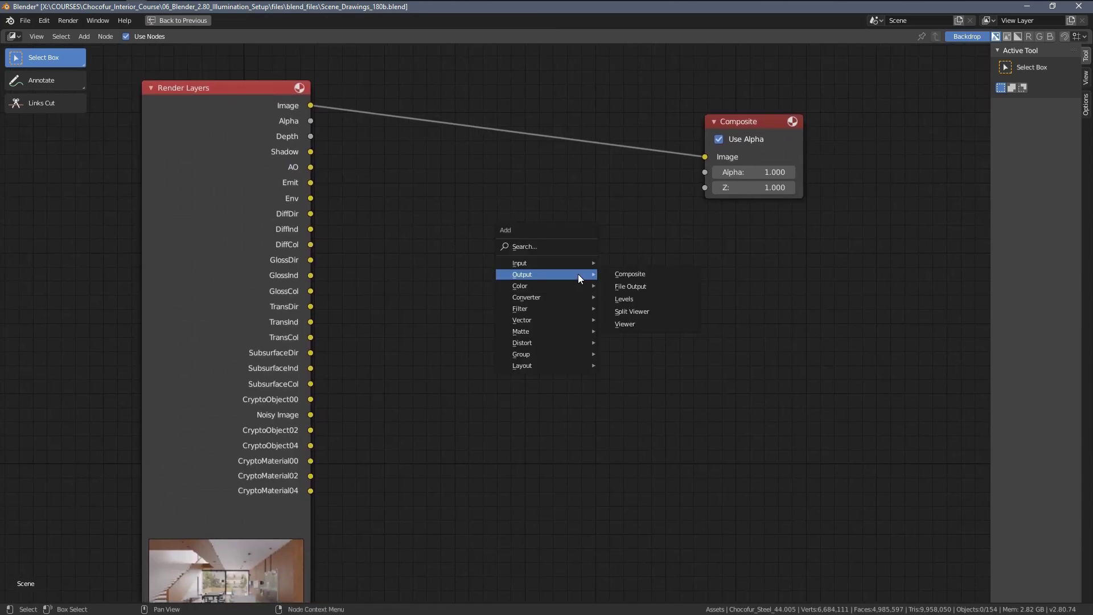
click(631, 323)
click(716, 288)
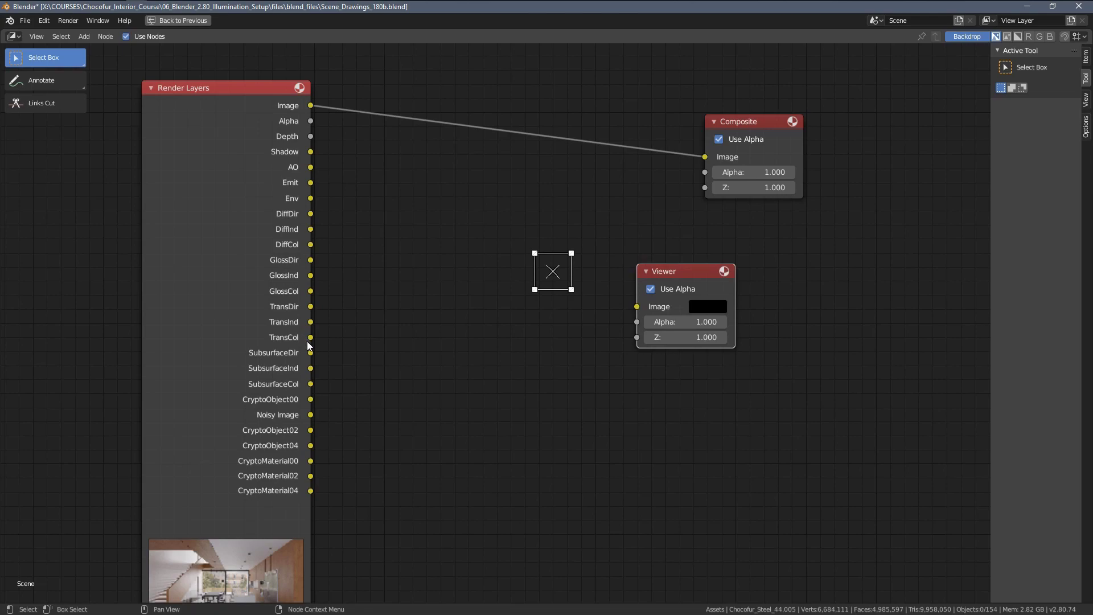
- Connect the Render Layers Shadow output to the Viewer's Image input and move the Viewer node farther from Render Layers
middle_drag(311, 346, 314, 308)
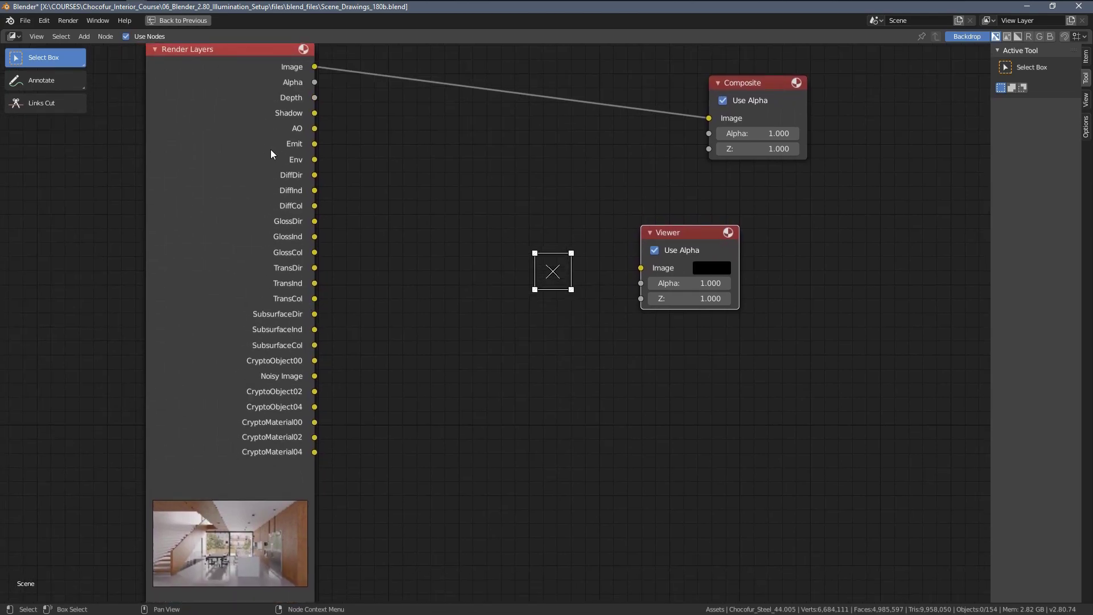
drag(314, 113, 637, 267)
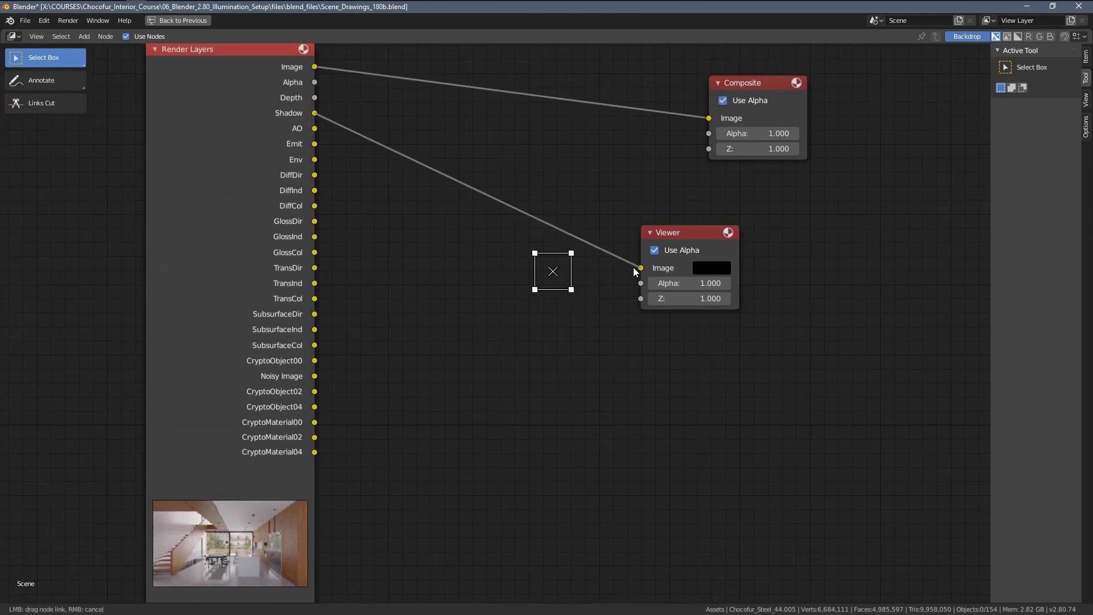
drag(675, 231, 738, 235)
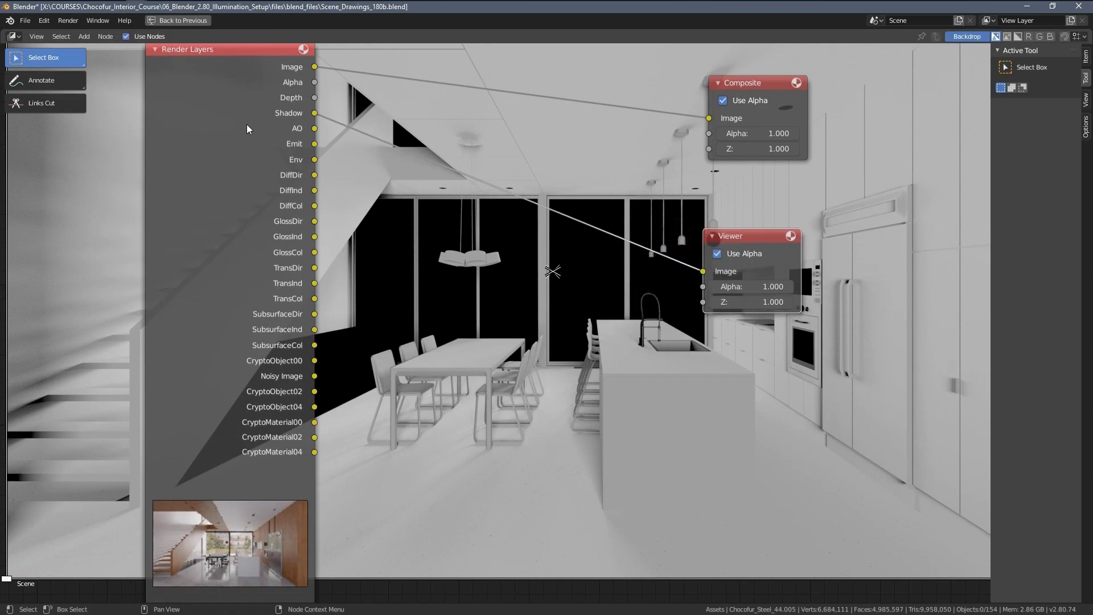
middle_drag(41, 324, 75, 290)
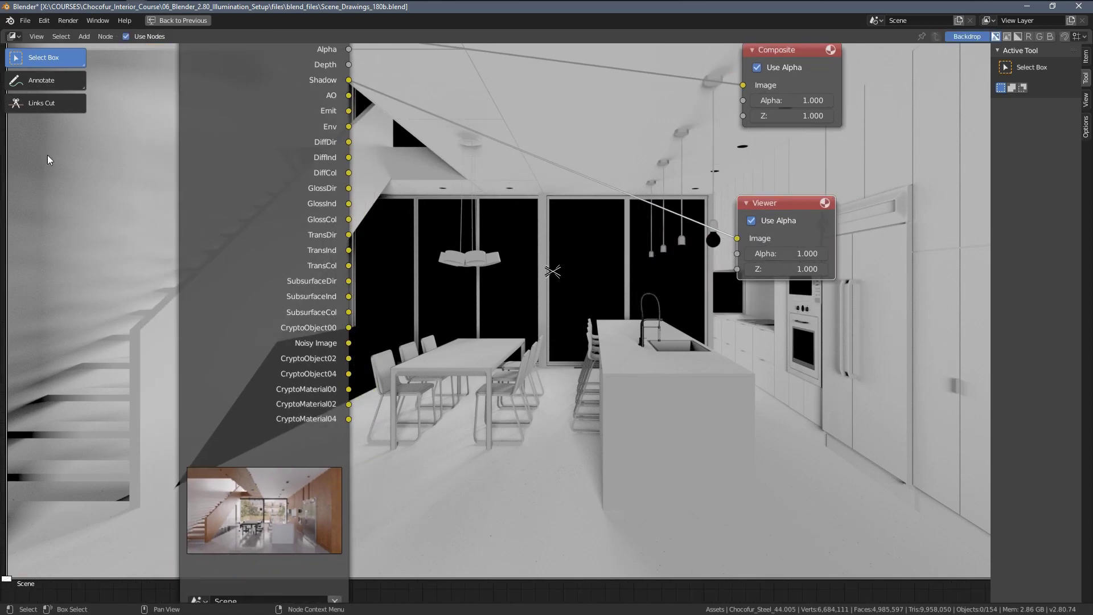
middle_drag(398, 232, 370, 247)
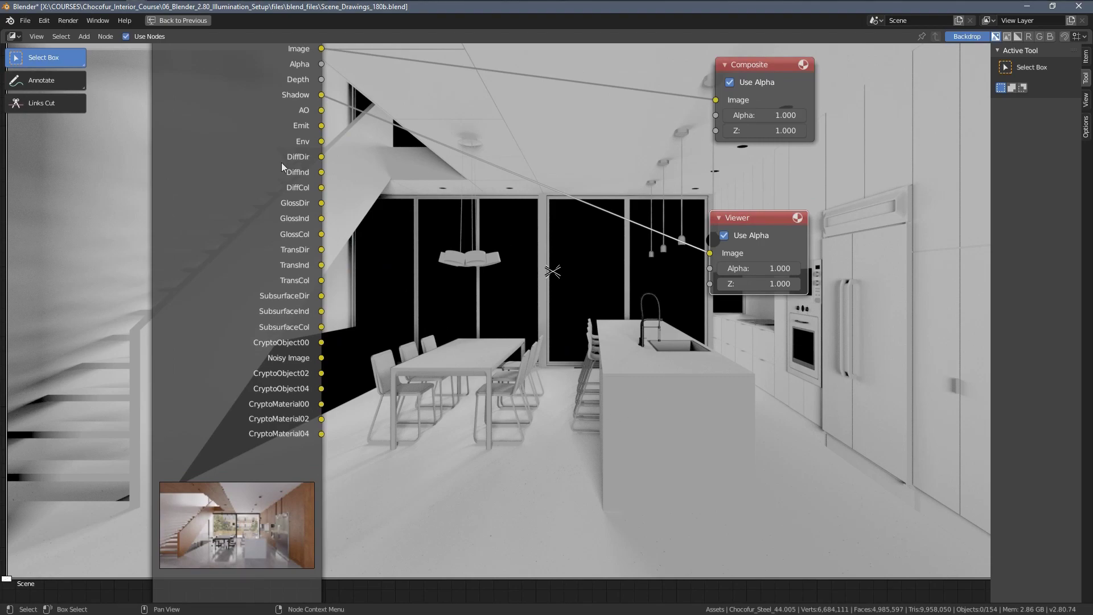
- Connect the DiffDir output to the Viewer's Image input and examine the direct diffuse pass in the backdrop
drag(321, 156, 720, 255)
scroll(361, 264, up, 3)
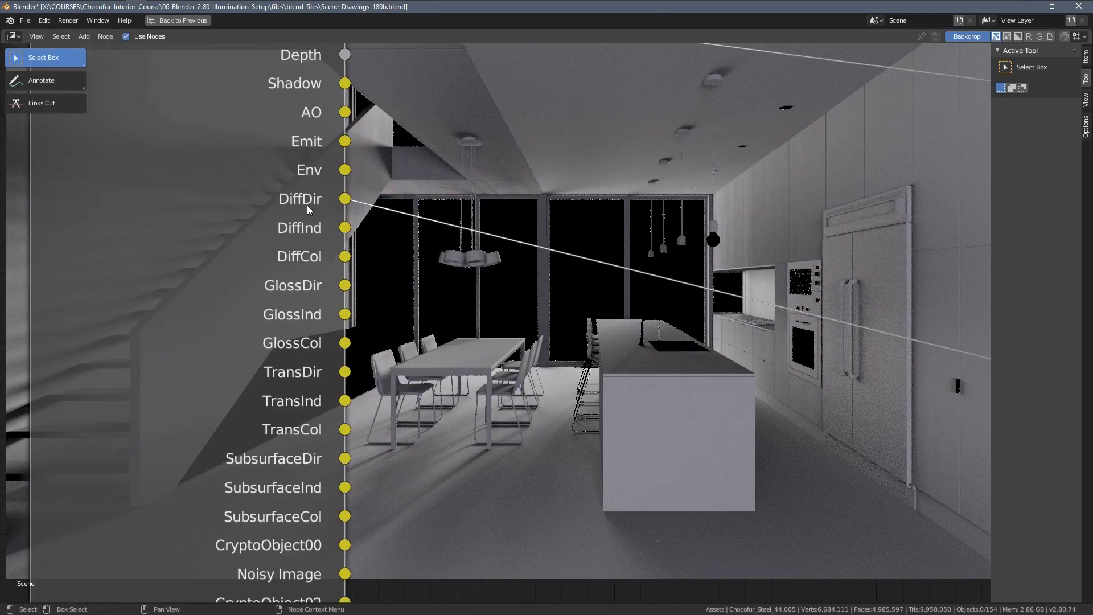
scroll(445, 286, down, 4)
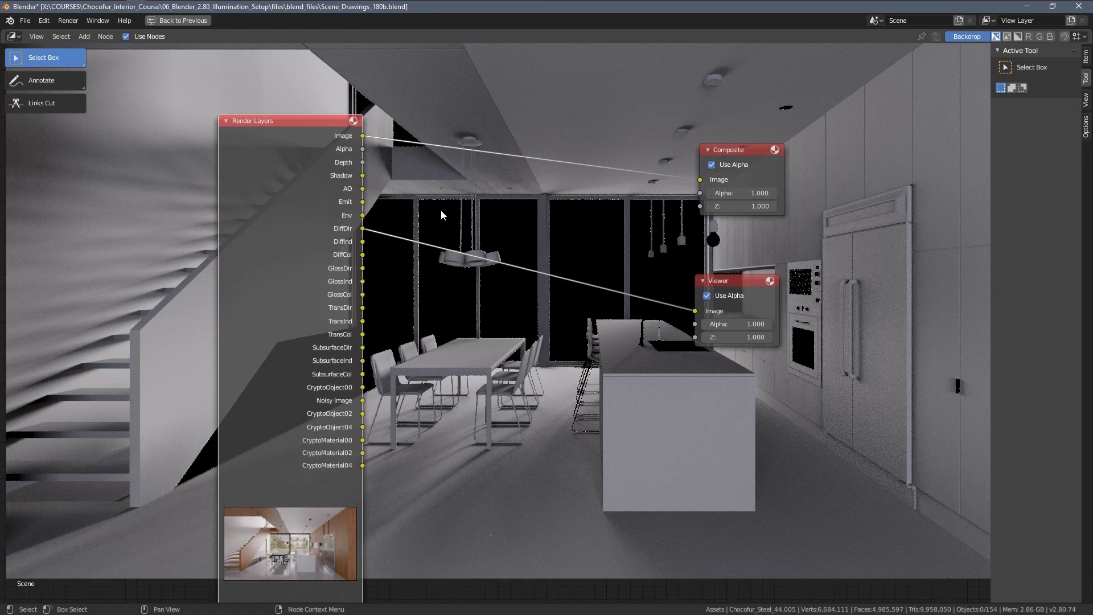
middle_drag(472, 260, 428, 202)
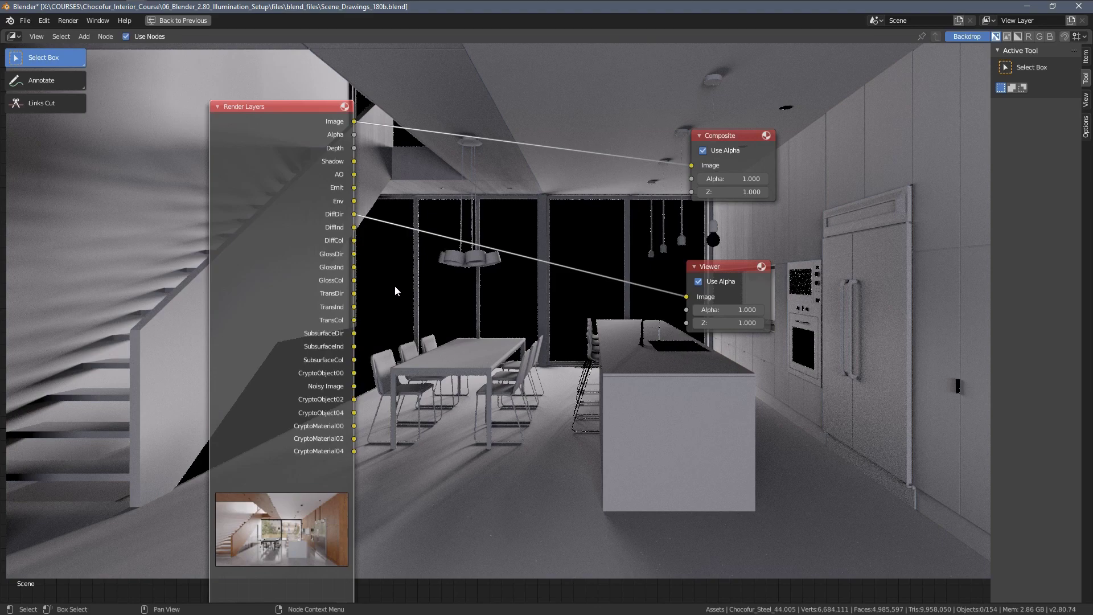
middle_drag(397, 291, 487, 296)
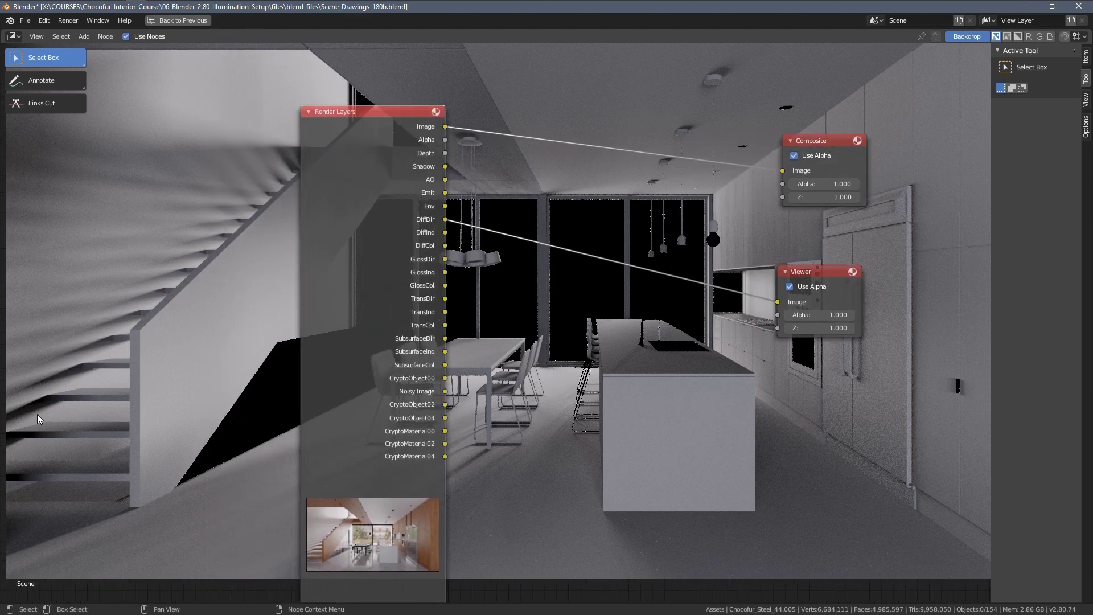
middle_drag(193, 280, 60, 265)
scroll(258, 208, up, 3)
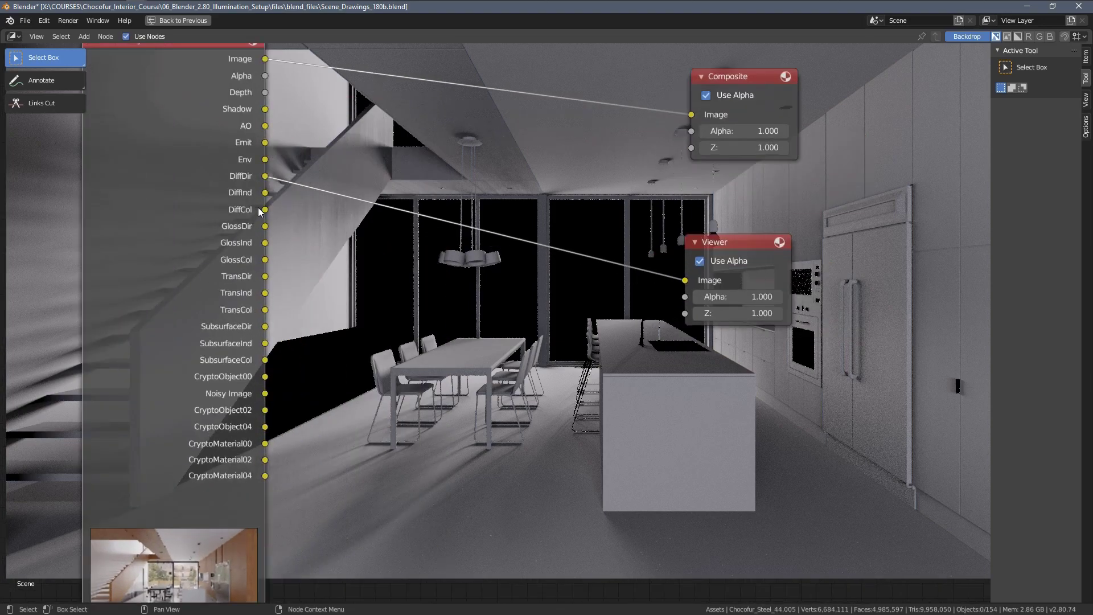
- Preview the DiffInd pass through the Viewer node, followed by the GlossDir pass
drag(265, 192, 686, 282)
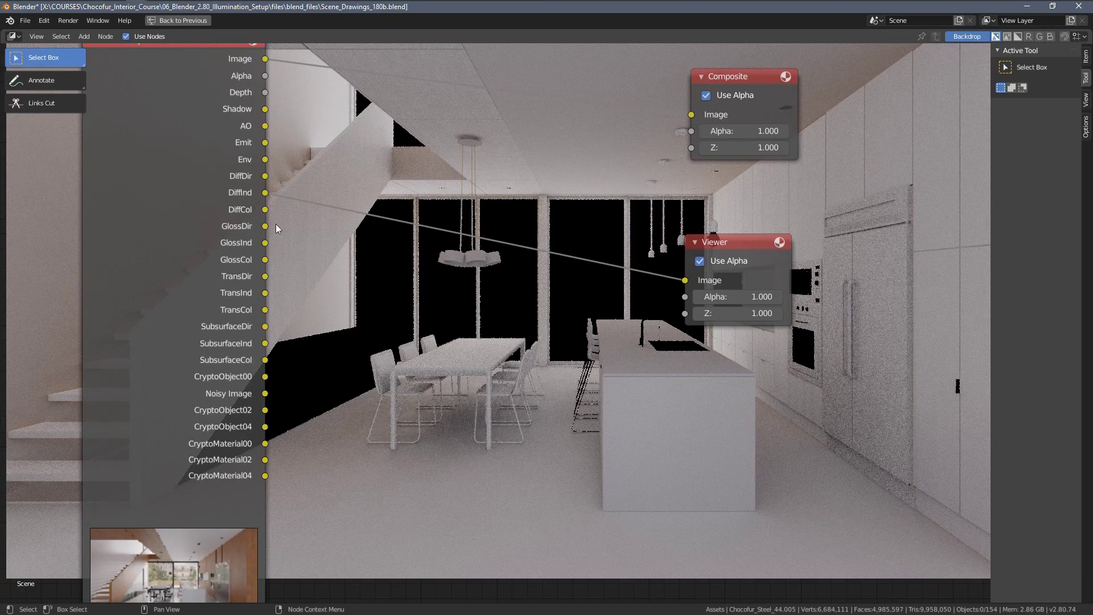
drag(265, 226, 686, 282)
middle_drag(534, 314, 473, 285)
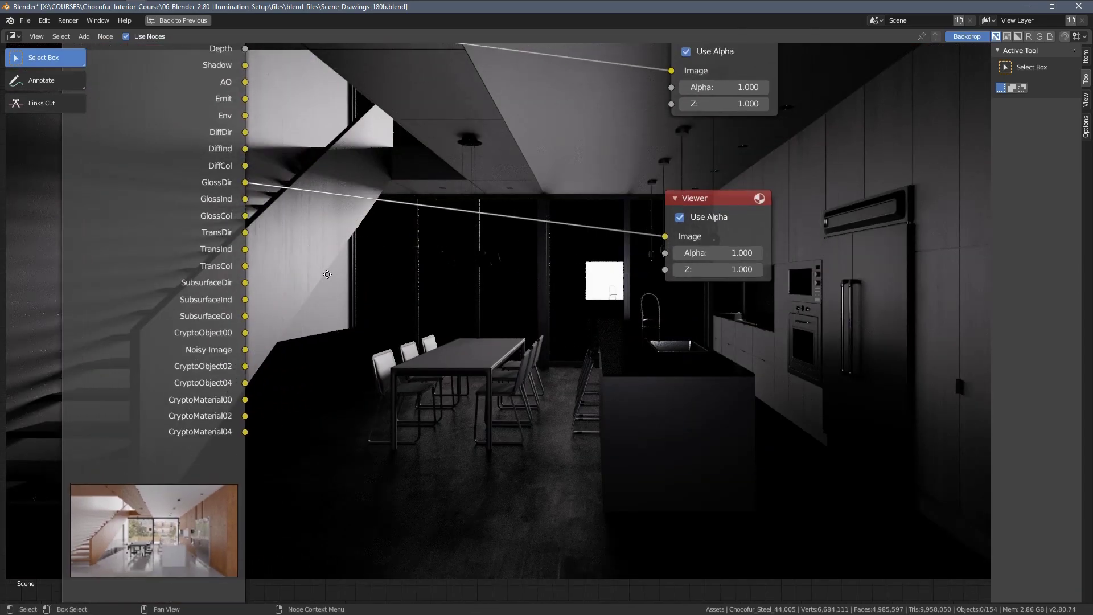
middle_drag(340, 234, 308, 252)
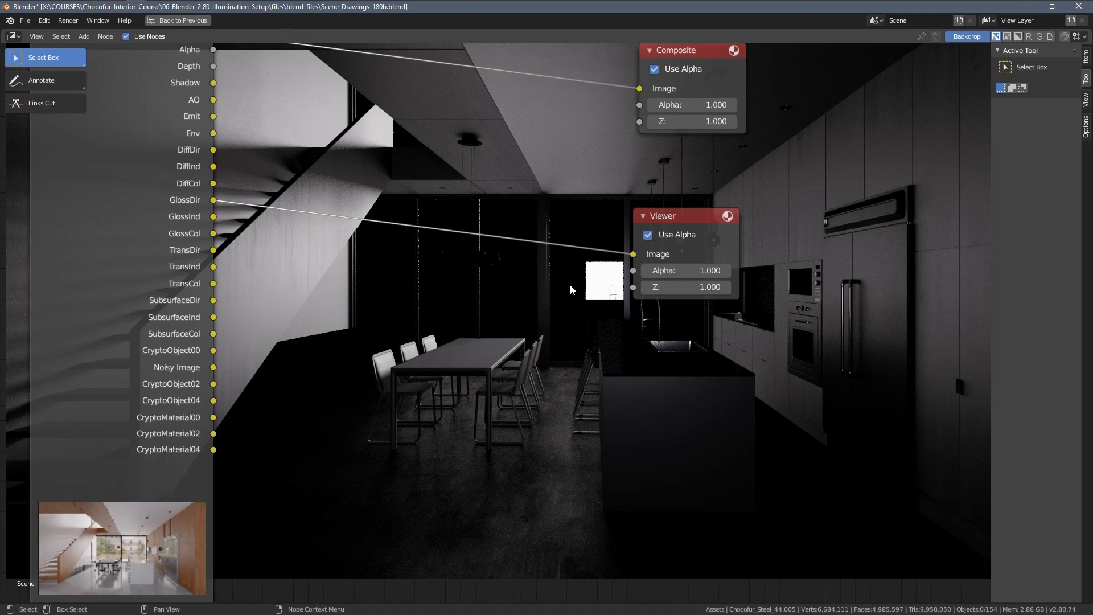
middle_drag(603, 279, 631, 262)
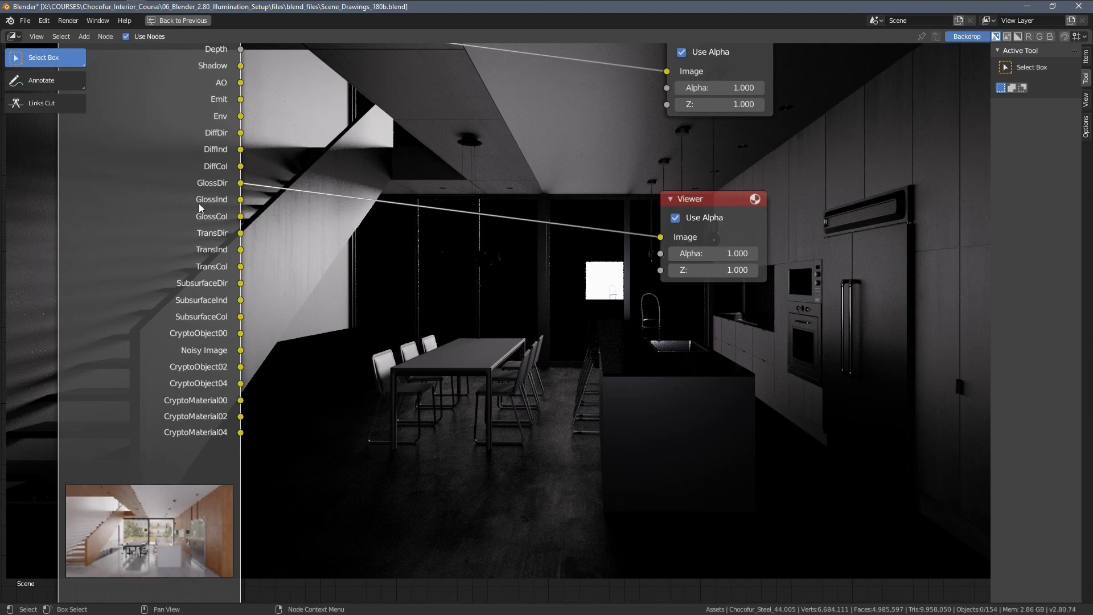
- Preview the GlossInd pass through the Viewer node, and reconnect GlossDir to compare the two glossy passes
drag(240, 201, 661, 237)
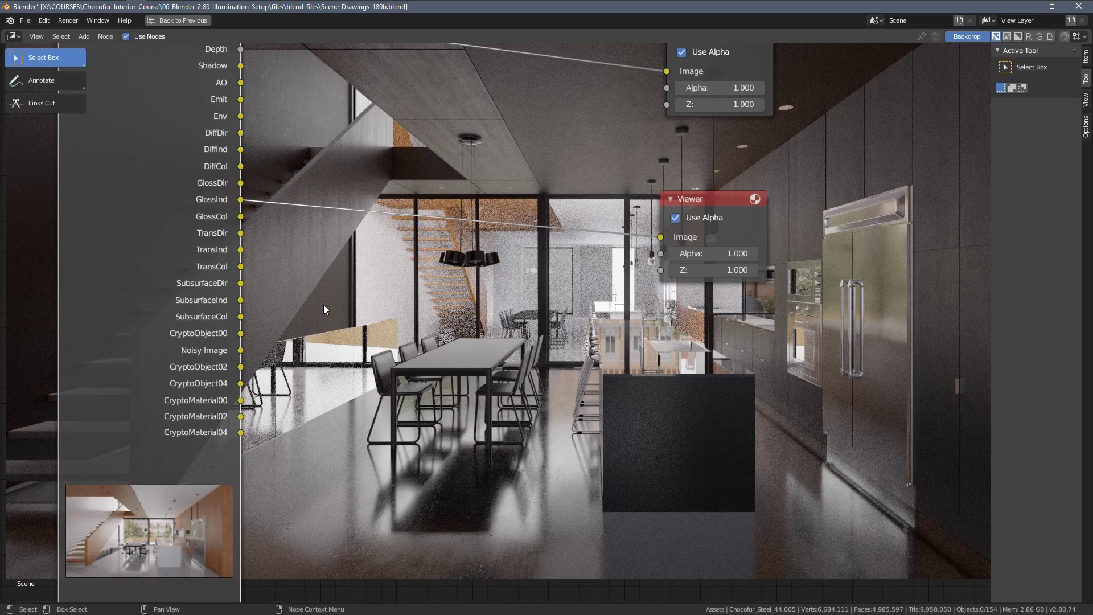
drag(240, 183, 318, 283)
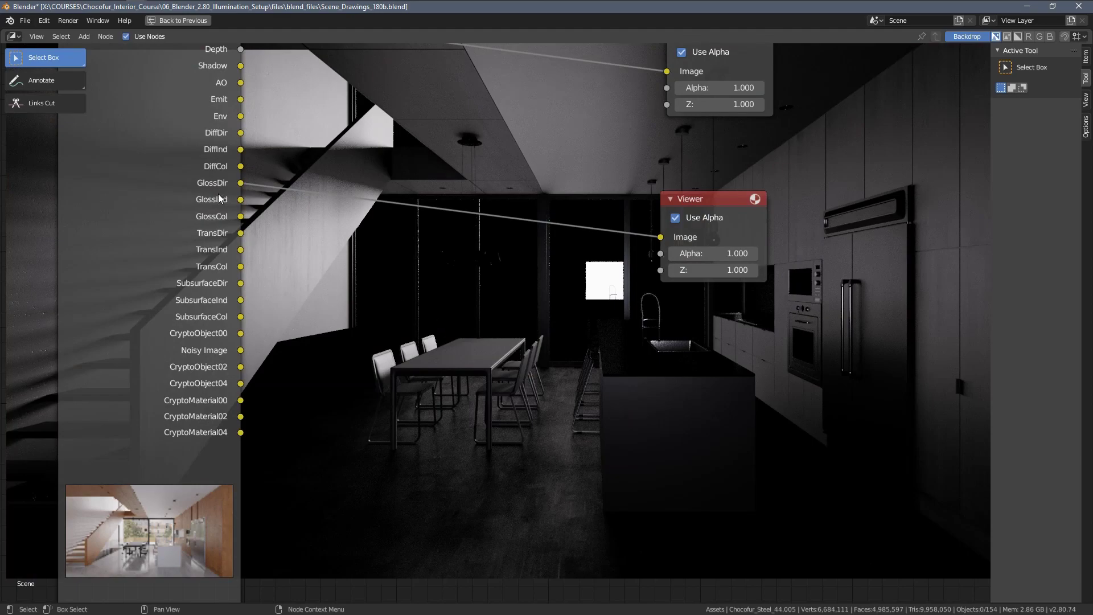
middle_drag(299, 197, 313, 268)
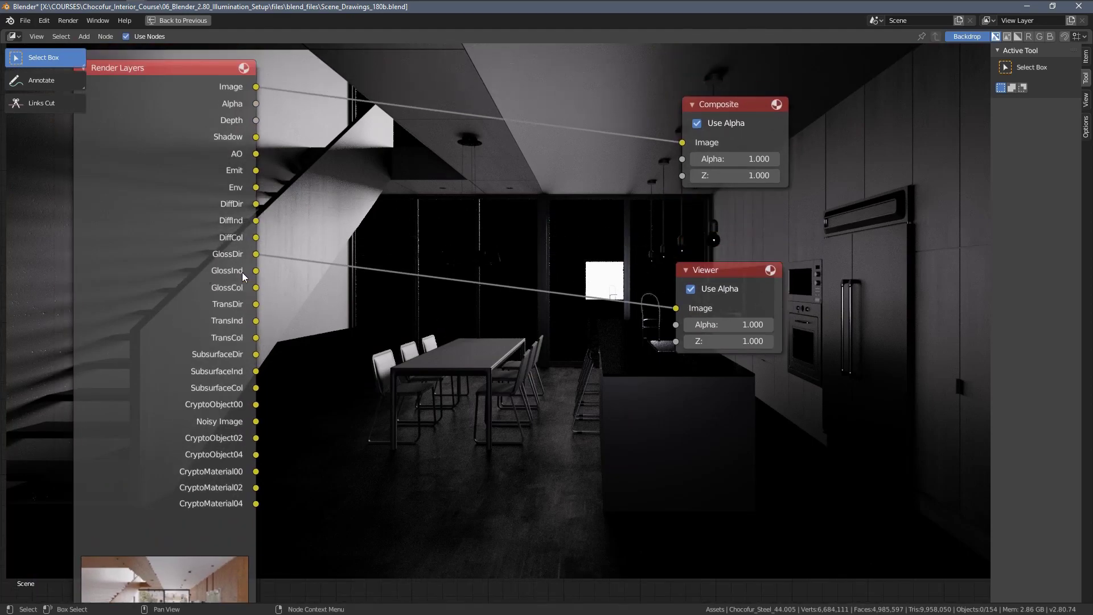
scroll(336, 307, down, 3)
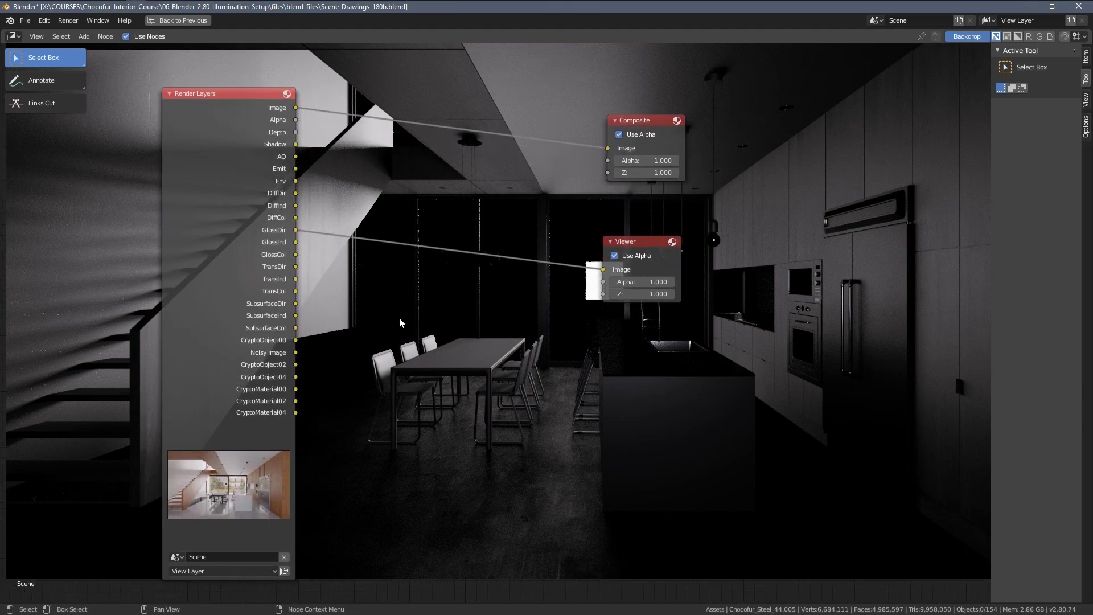
scroll(399, 316, up, 1)
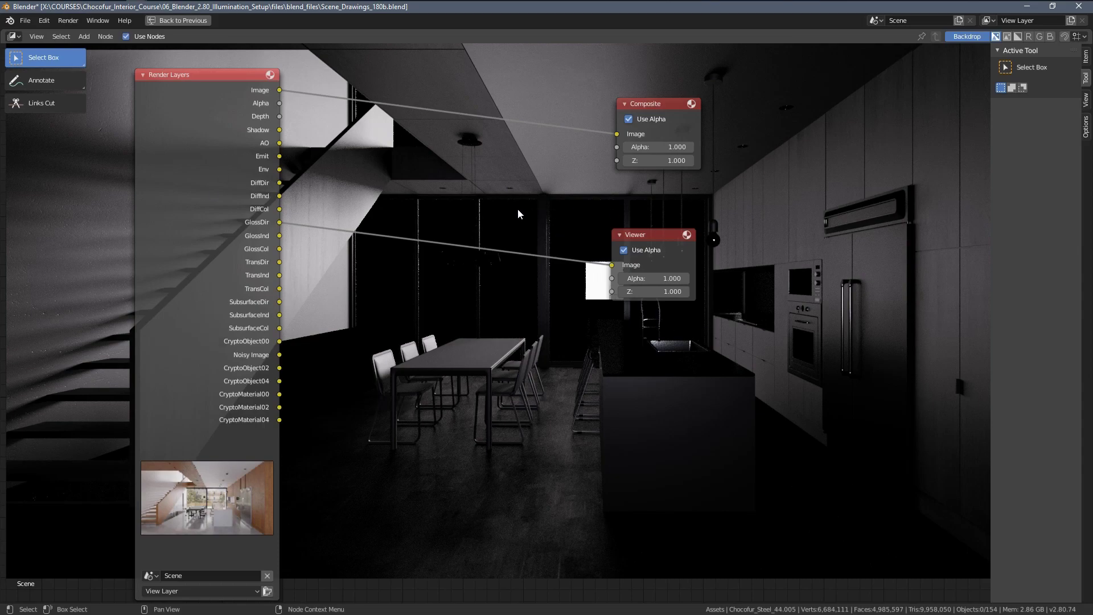
middle_drag(518, 209, 523, 198)
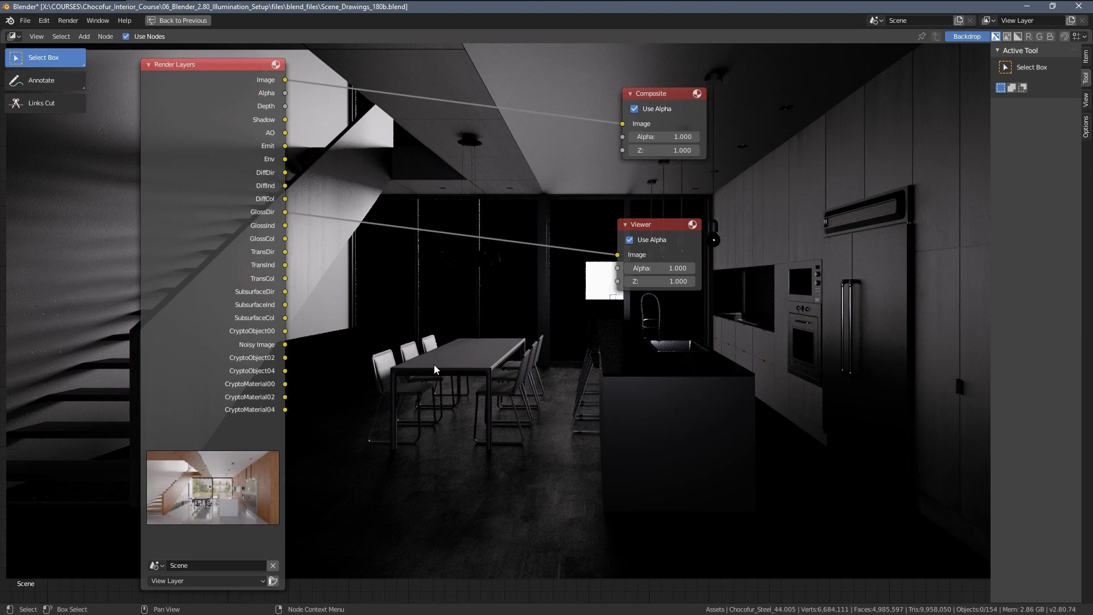
- Shift the Render Layers node slightly and delete the Viewer node from the compositor tree
middle_drag(340, 255, 354, 251)
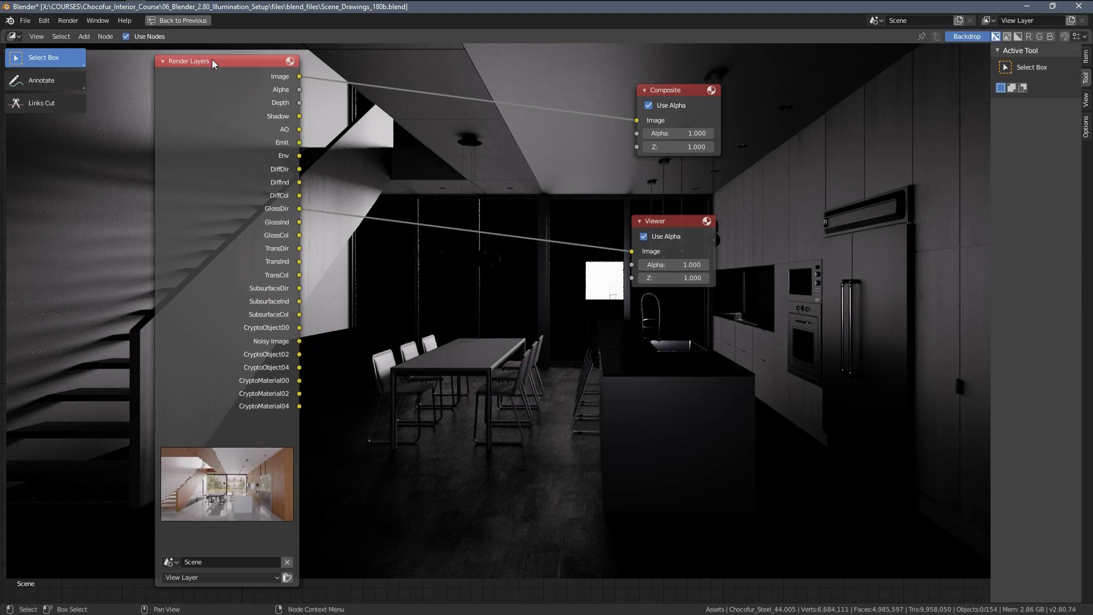
drag(214, 64, 220, 66)
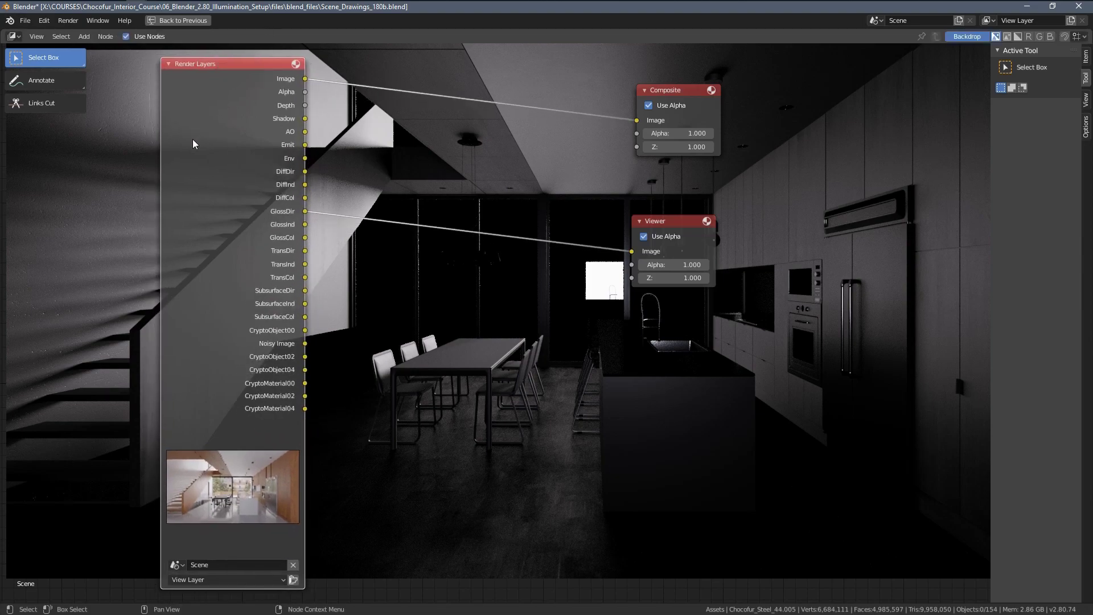
scroll(193, 144, down, 1)
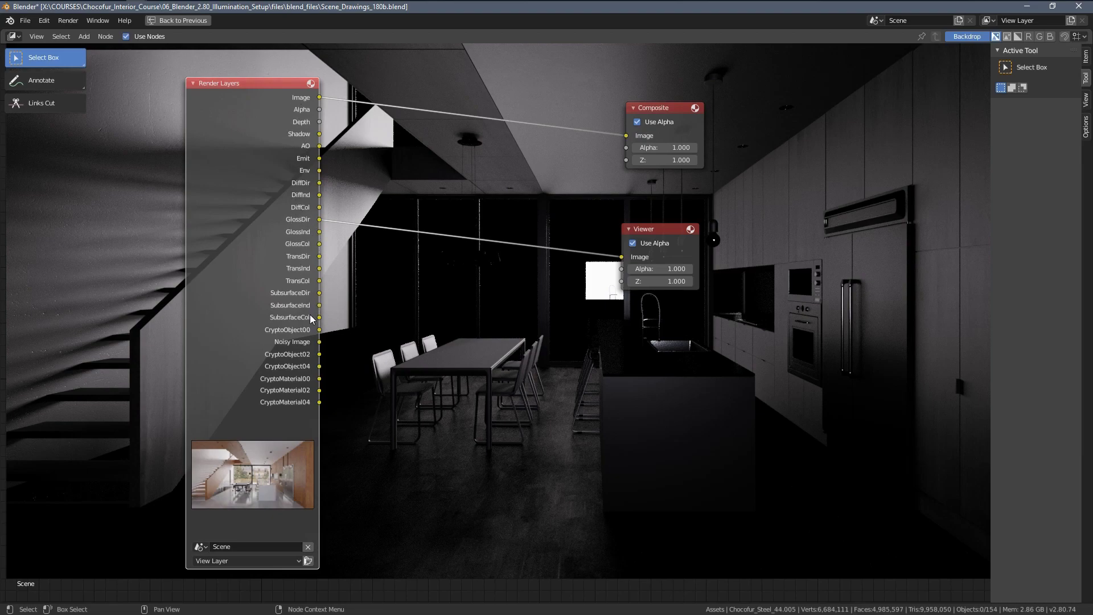
middle_drag(291, 302, 318, 292)
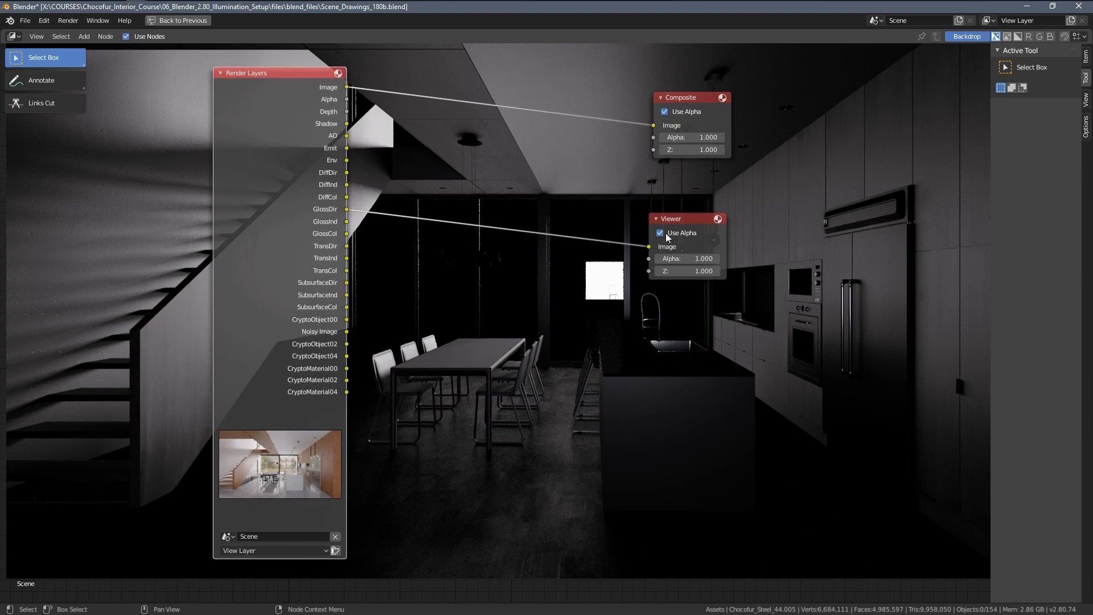
key(x)
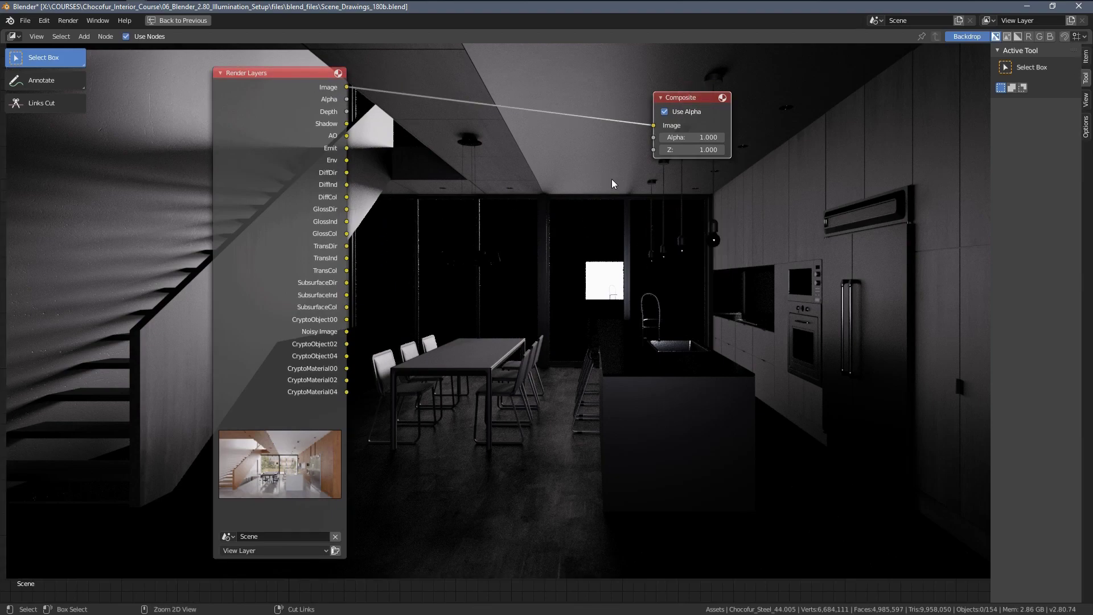
- Restore the full workspace layout, switch to the Rendering workspace and start saving the render result as an image
key(ctrl+space)
click(433, 22)
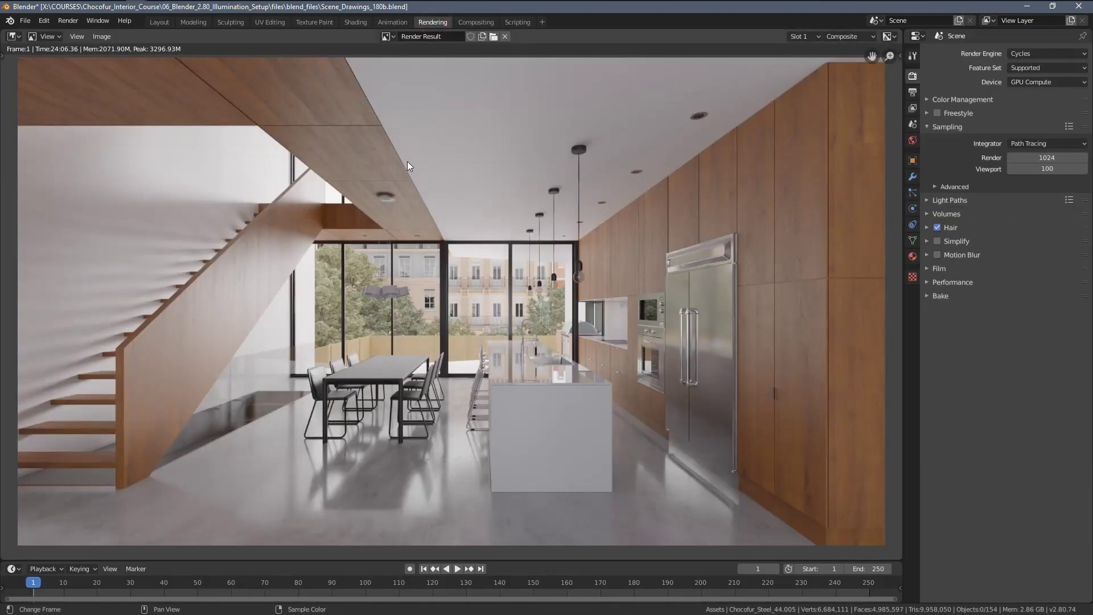
scroll(430, 237, down, 1)
scroll(429, 237, up, 1)
key(shift+alt+s)
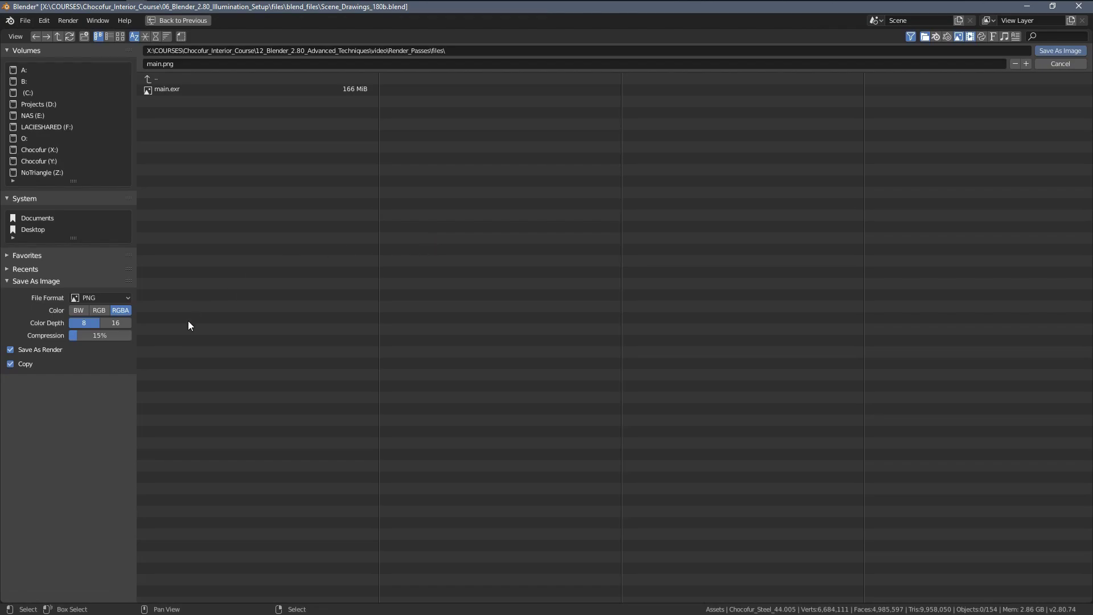
- Save the render as main.exr in OpenEXR MultiLayer format, and return to the Compositing workspace
click(102, 298)
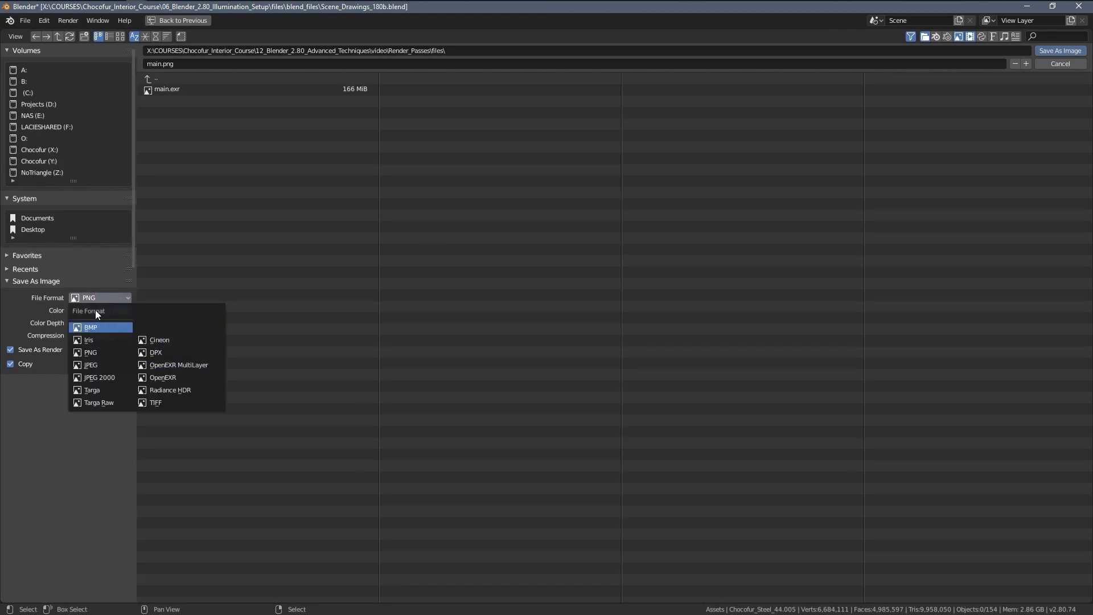
click(100, 298)
click(85, 298)
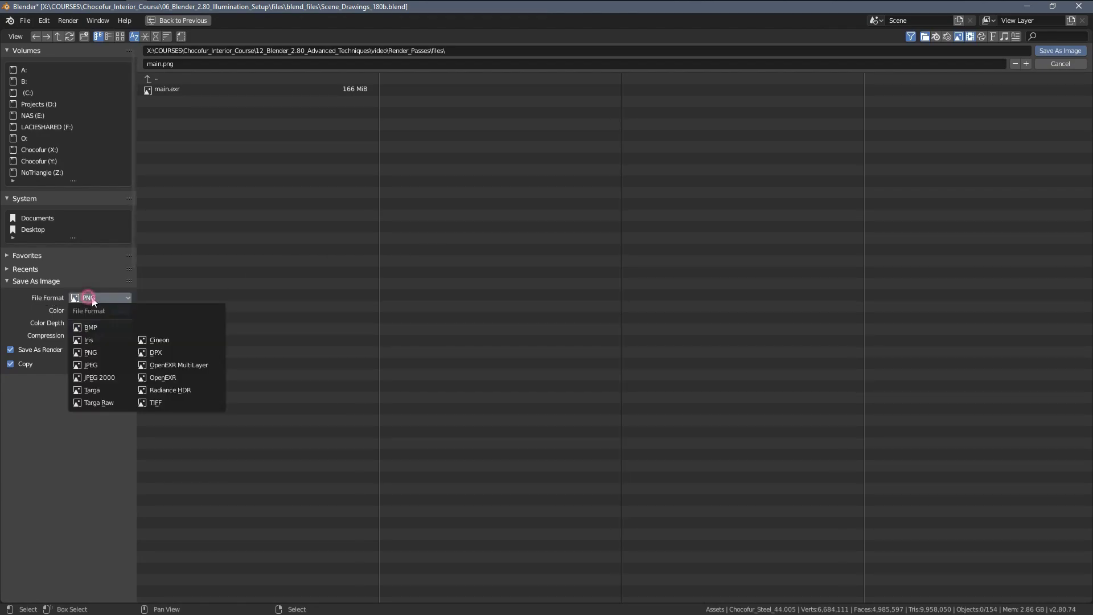
click(177, 364)
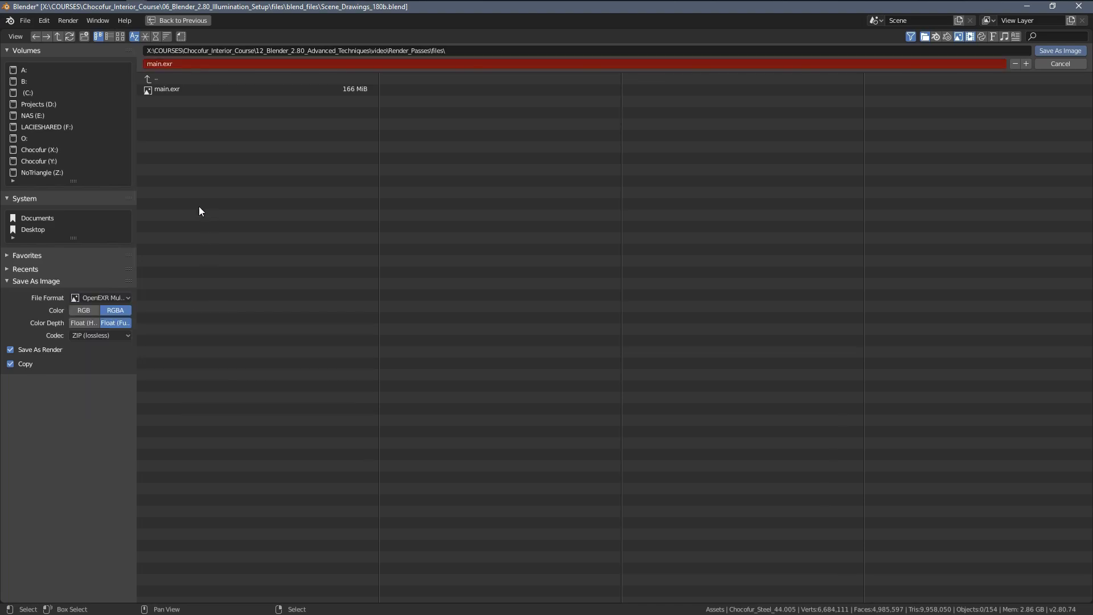
click(1053, 52)
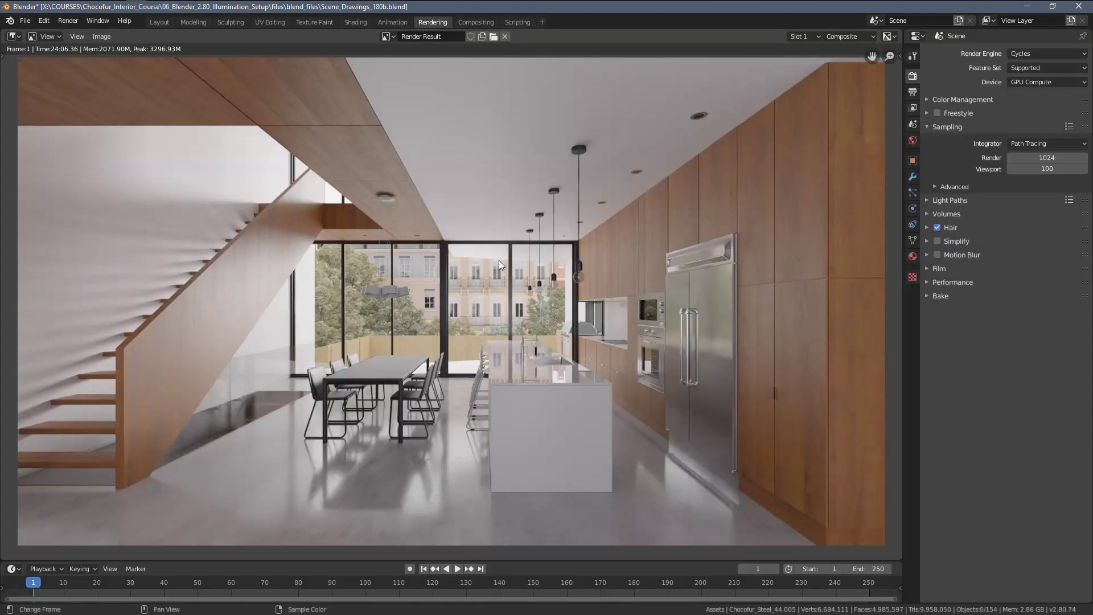
click(476, 22)
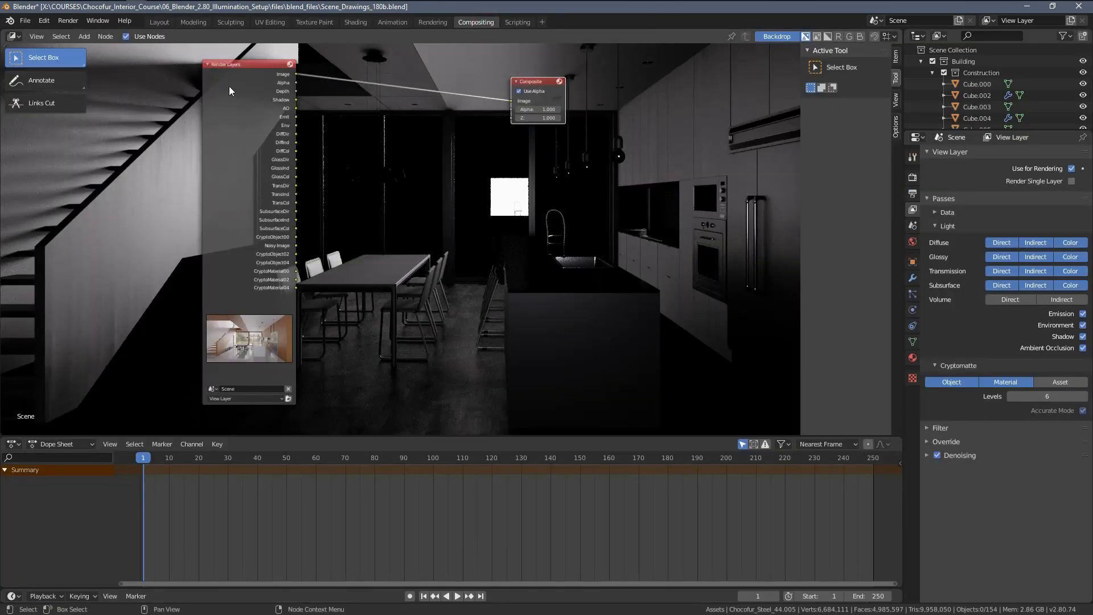
scroll(397, 248, down, 1)
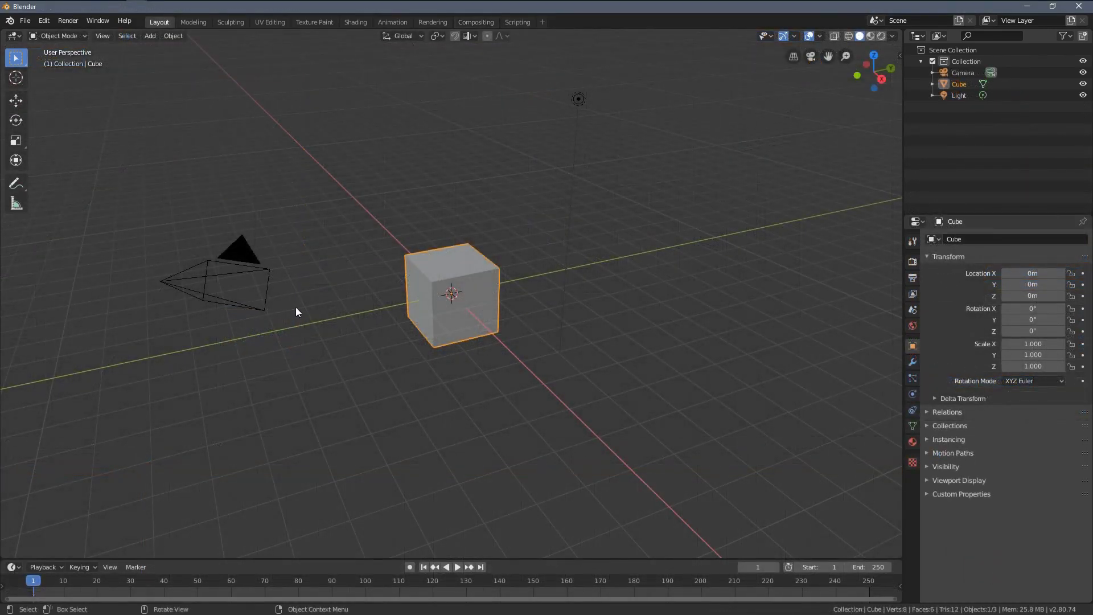
- In the new Blender file's Compositing workspace, enable Use Nodes and add an Image input node beside Render Layers
click(470, 23)
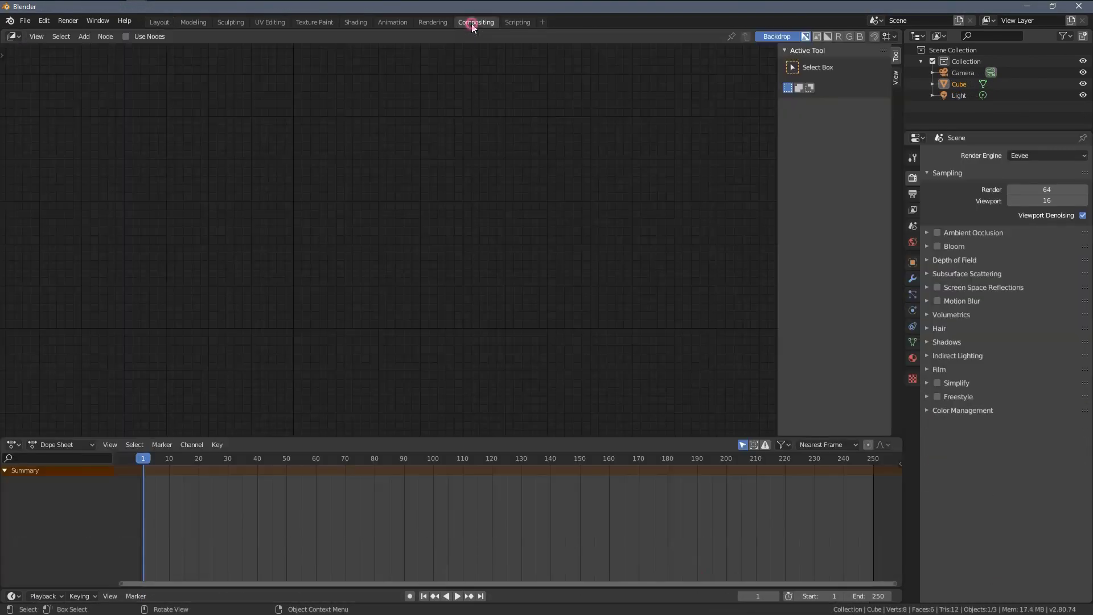
click(126, 36)
key(shift+a)
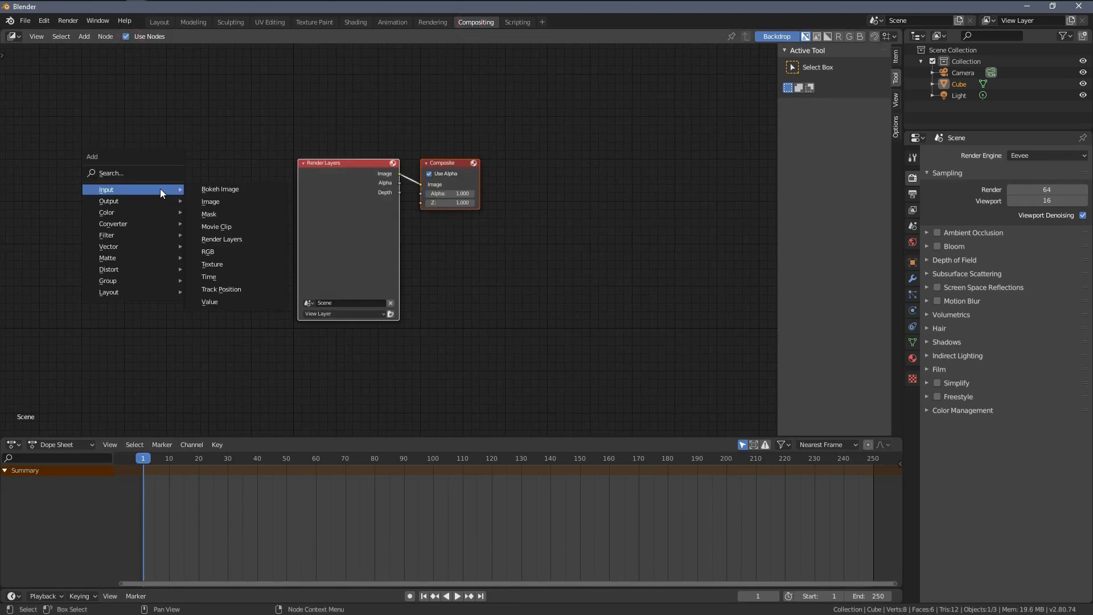
mouse_move(103, 191)
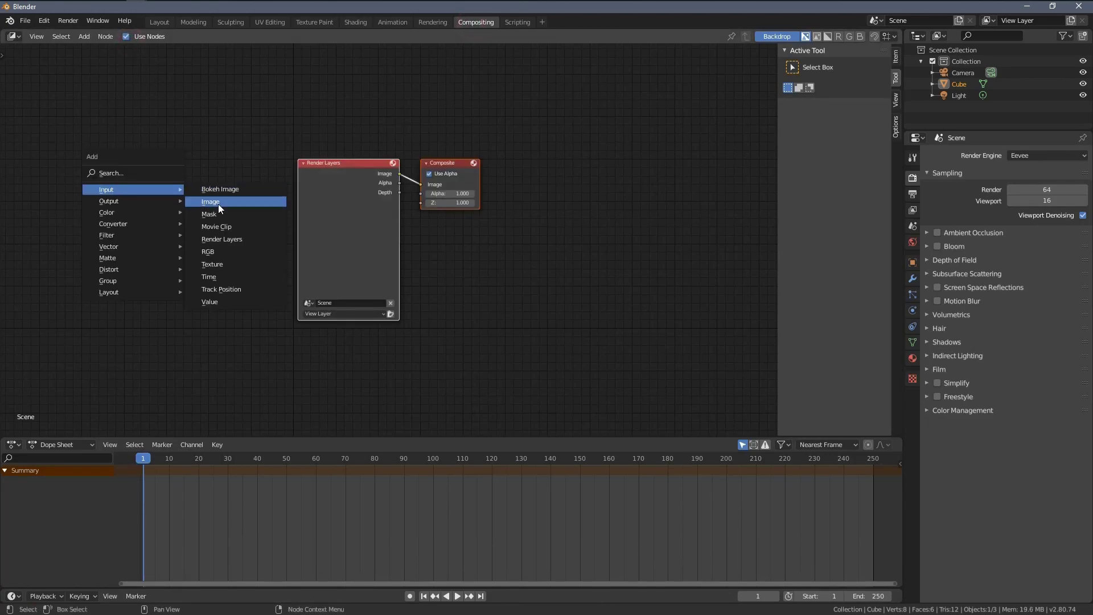
click(250, 212)
click(172, 227)
scroll(171, 226, up, 2)
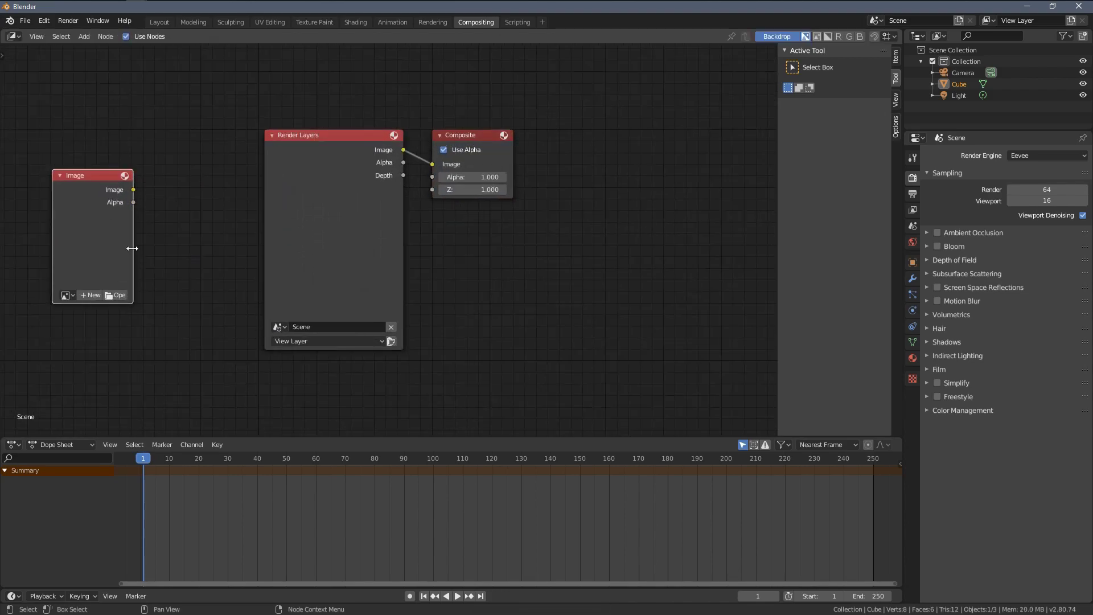
- Widen the Image node and load main.exr from the recent files folder into it
drag(132, 248, 185, 261)
click(160, 345)
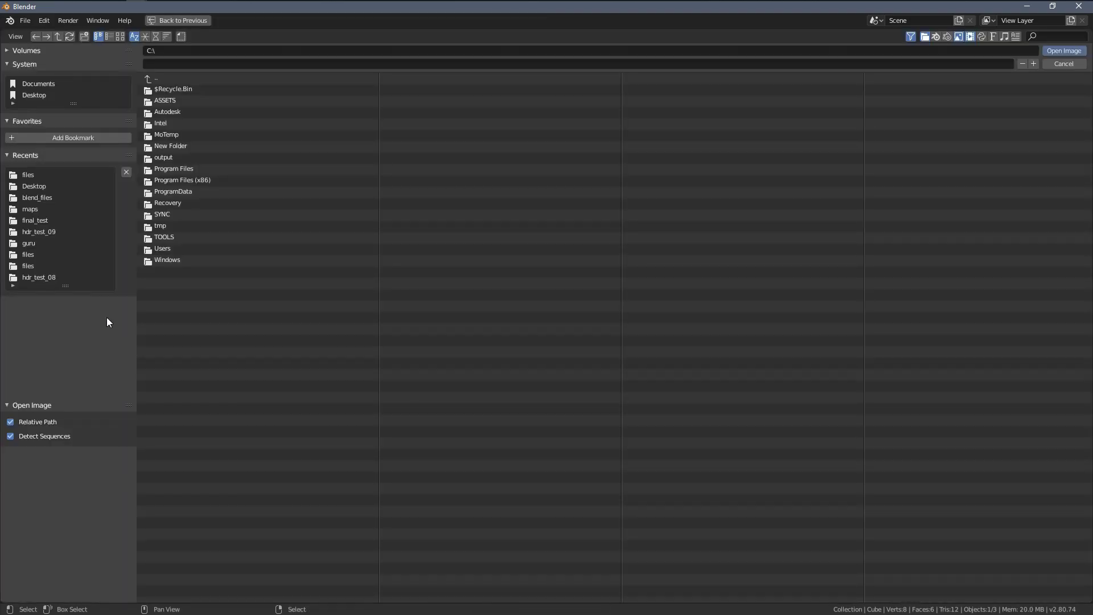
click(39, 173)
double_click(177, 90)
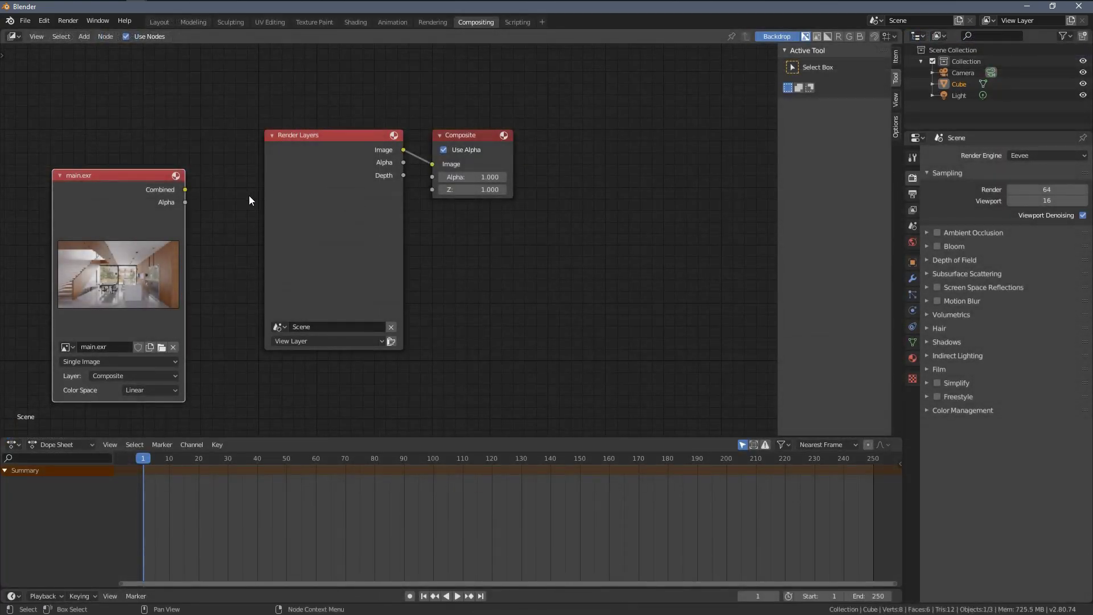
- Move the main.exr node up and set its Layer to View Layer to expose all the passes
middle_drag(261, 211, 331, 173)
drag(193, 158, 177, 120)
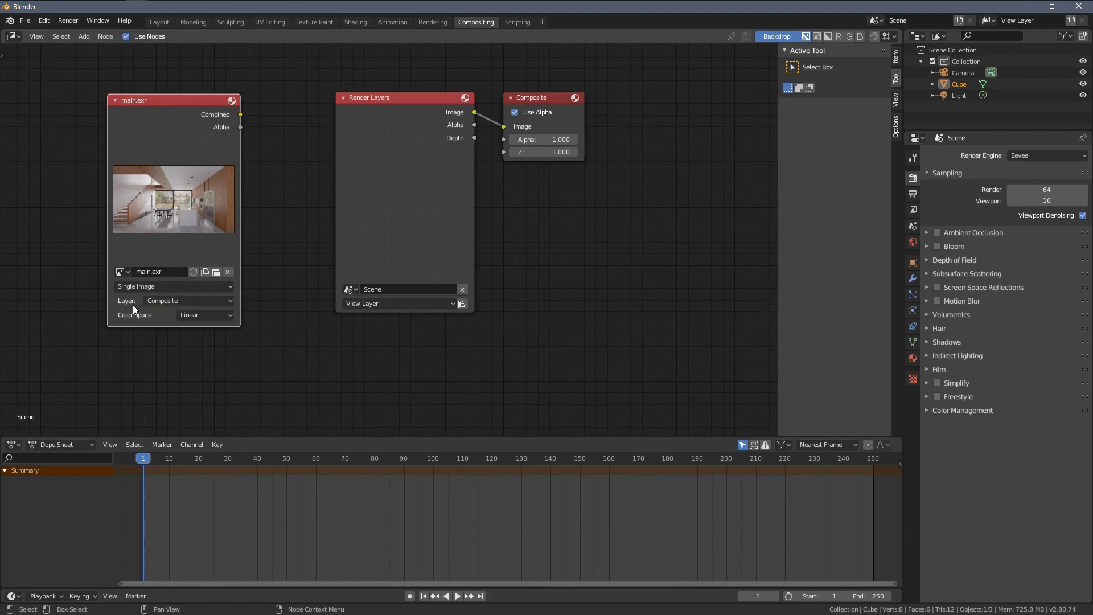
click(171, 302)
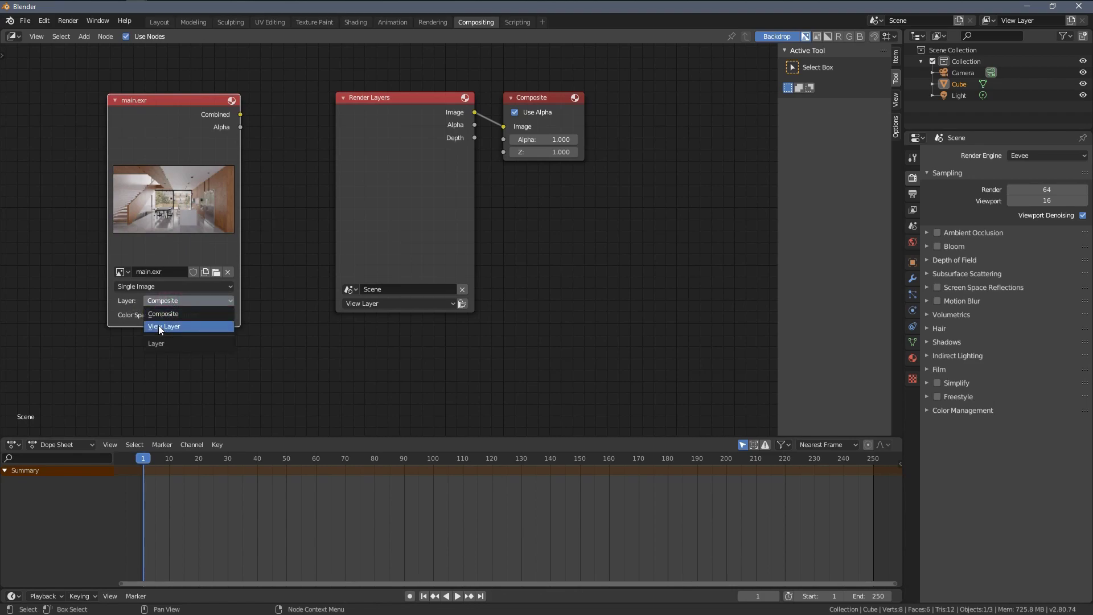
scroll(265, 195, down, 4)
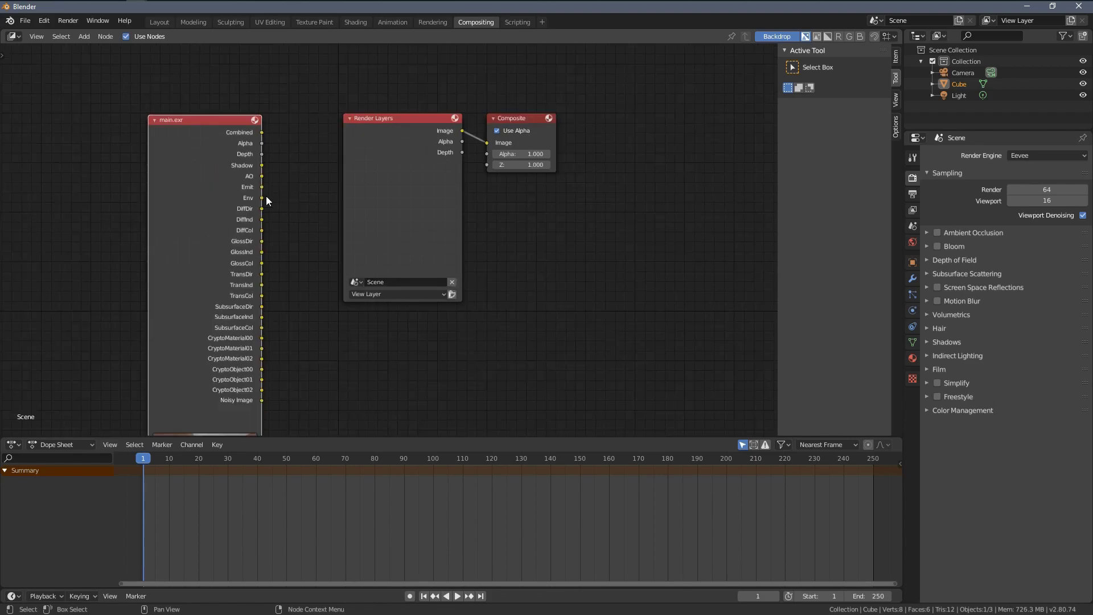
- Connect the main.exr Combined output to the Composite node's Image input and delete the Render Layers node
drag(232, 148, 474, 157)
click(373, 135)
key(x)
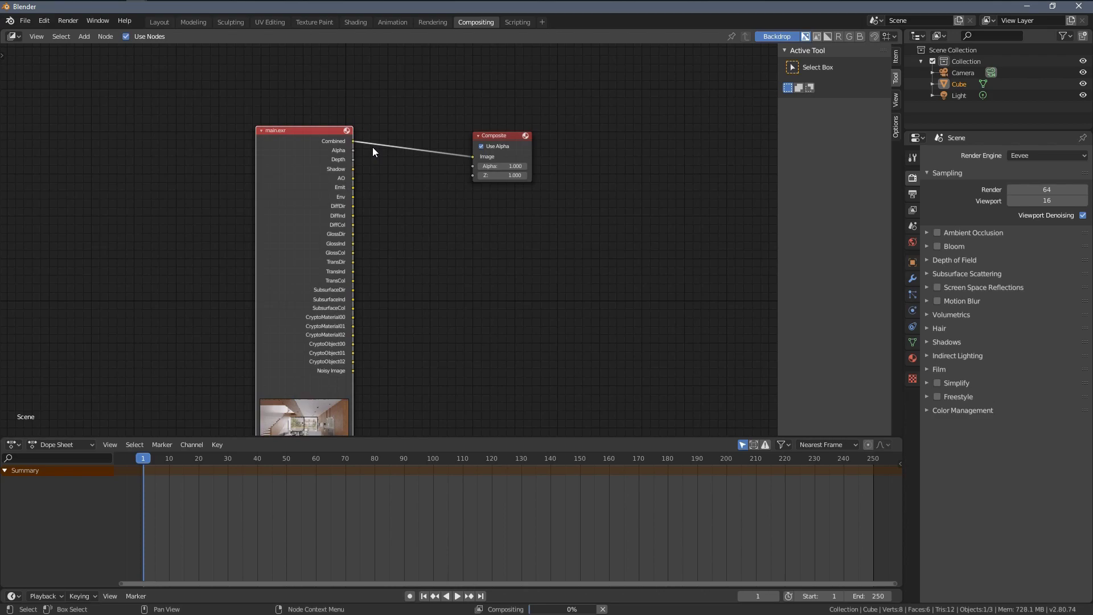
- Add a Viewer output node below the Composite node
scroll(459, 202, up, 2)
key(shift+a)
mouse_move(446, 206)
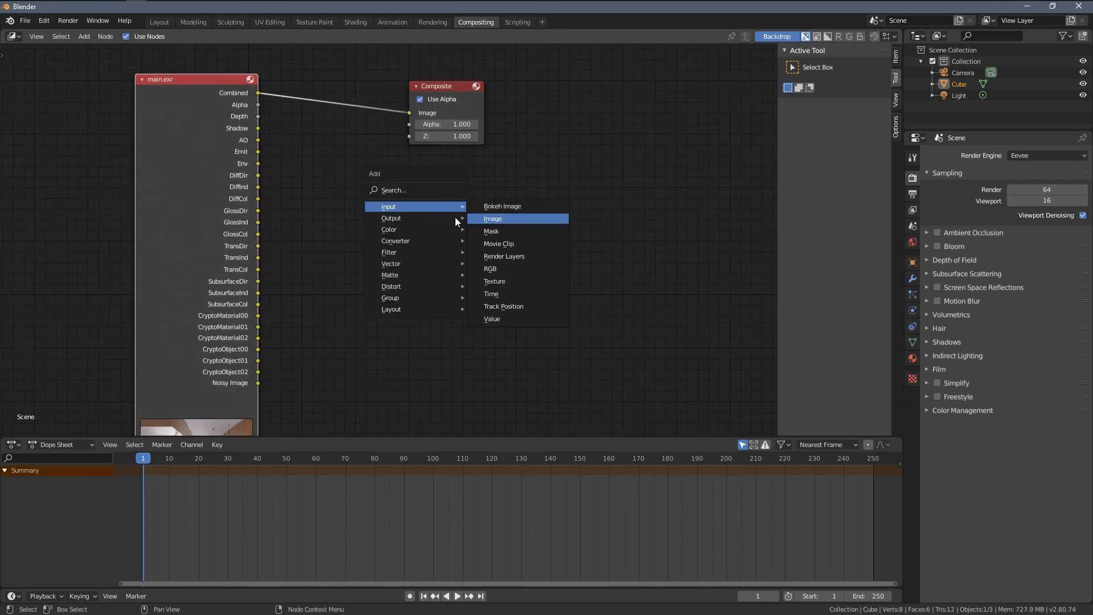
click(509, 267)
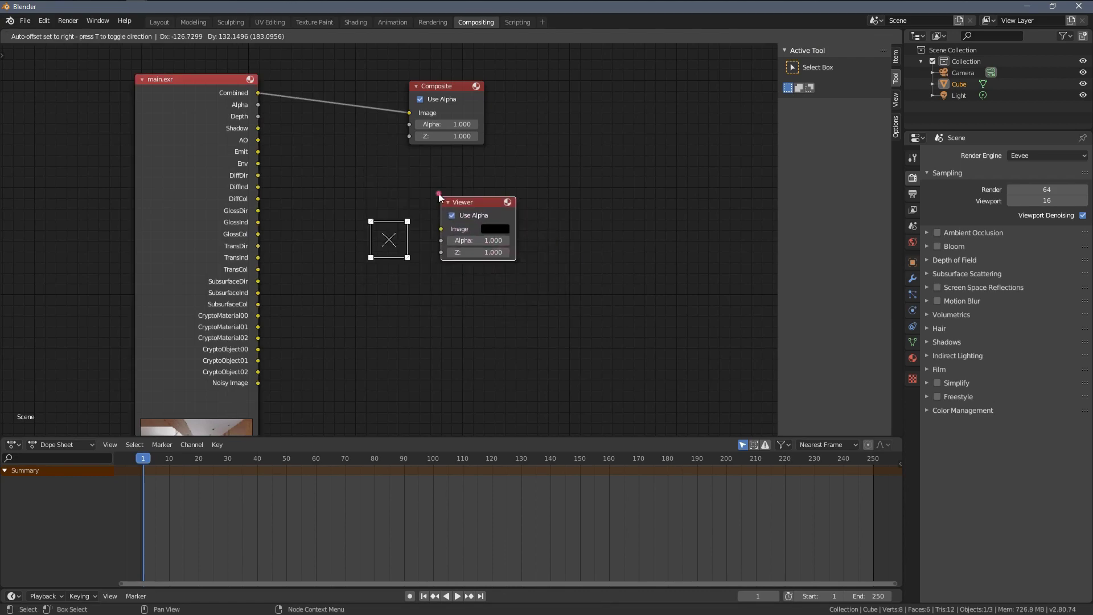
click(437, 192)
scroll(462, 220, up, 1)
drag(454, 211, 472, 206)
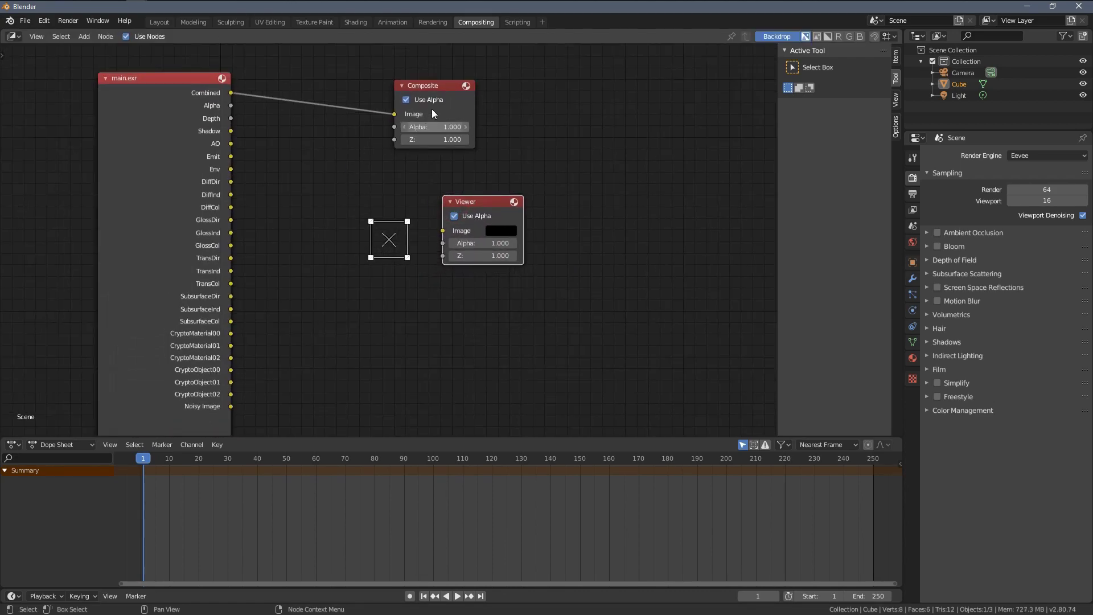
- Move the Composite node farther from main.exr, connect Combined to the Viewer's Image input and maximize the node editor
drag(432, 112, 497, 102)
drag(231, 92, 443, 230)
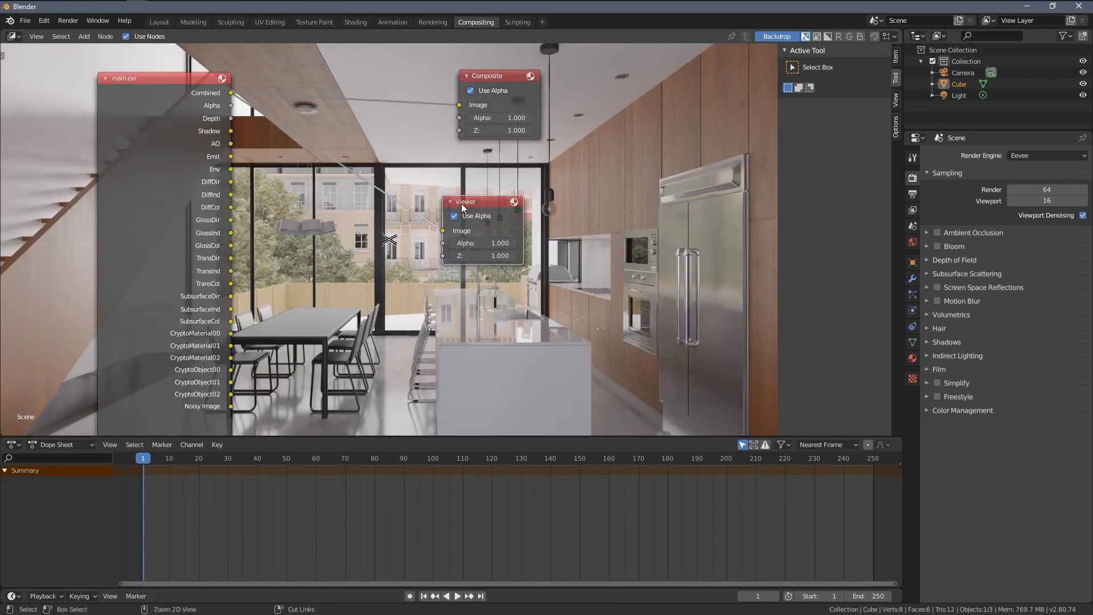
key(ctrl+space)
scroll(483, 285, down, 3)
middle_drag(262, 267, 256, 217)
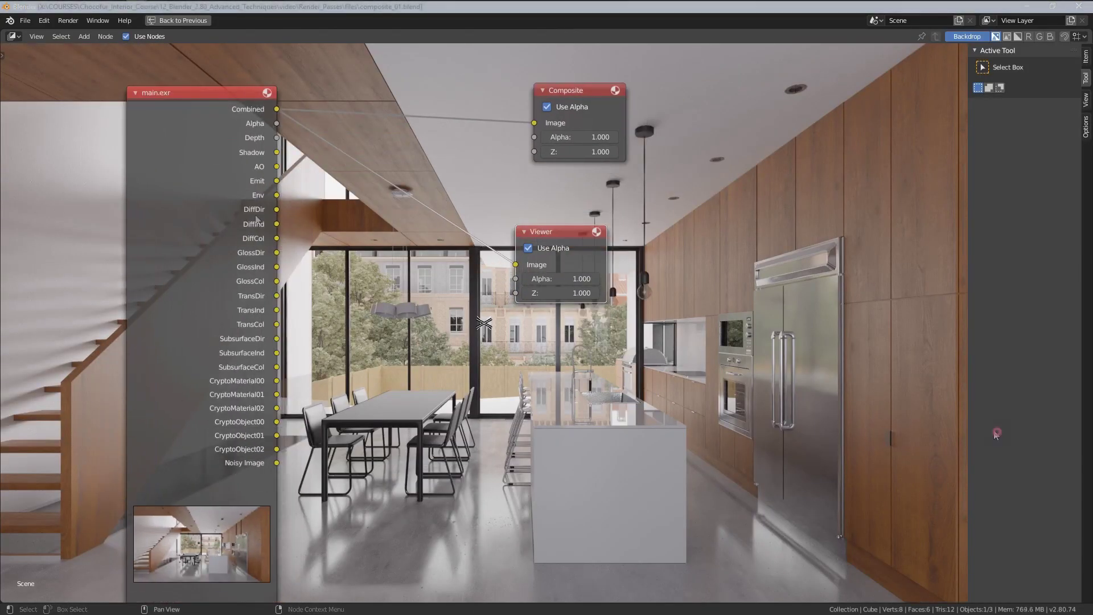
click(996, 434)
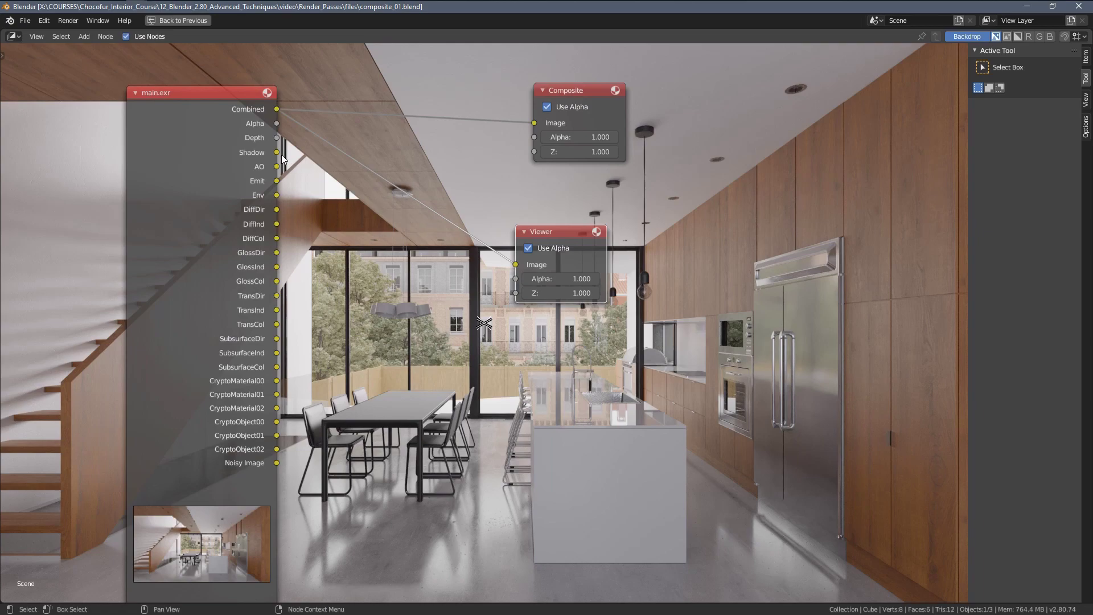
- Connect the main.exr Shadow output to the Viewer's Image input and move the Viewer node farther from main.exr
drag(277, 152, 734, 234)
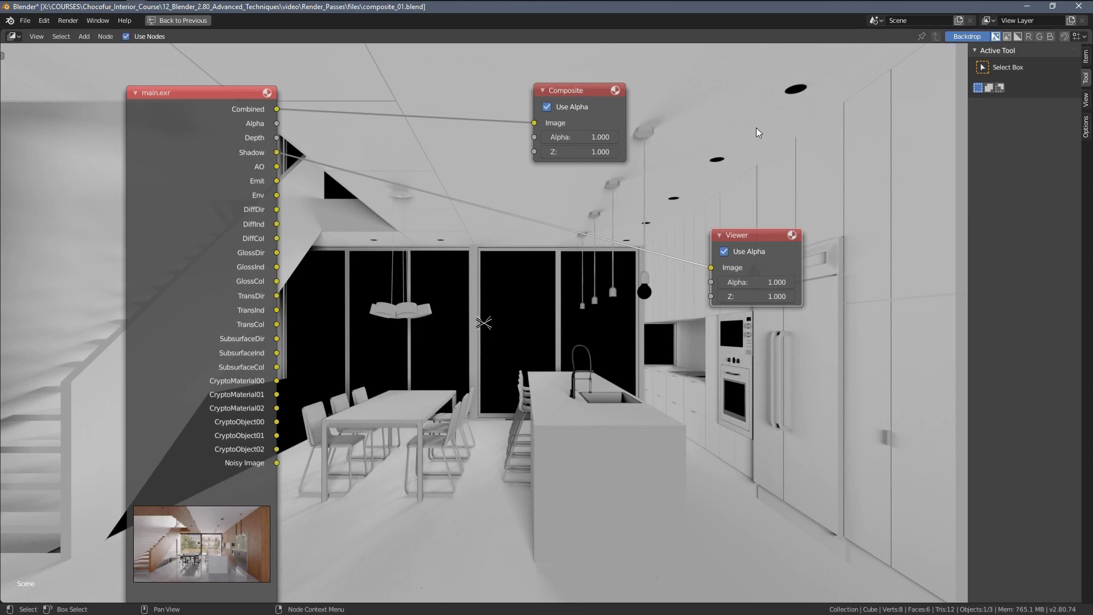
middle_drag(405, 333, 455, 296)
scroll(280, 357, up, 1)
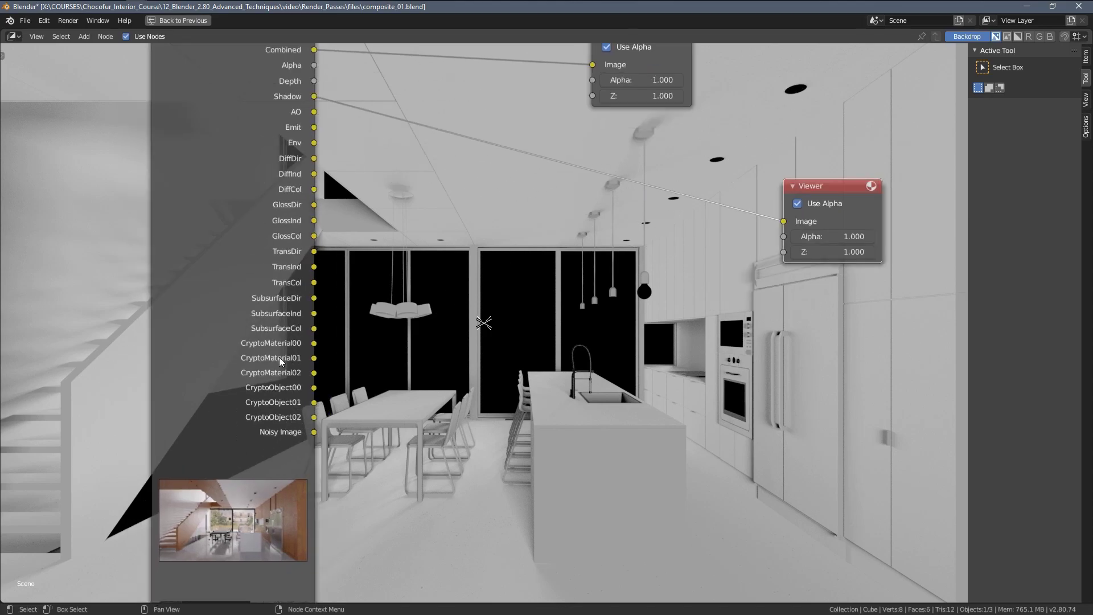
middle_drag(364, 370, 274, 361)
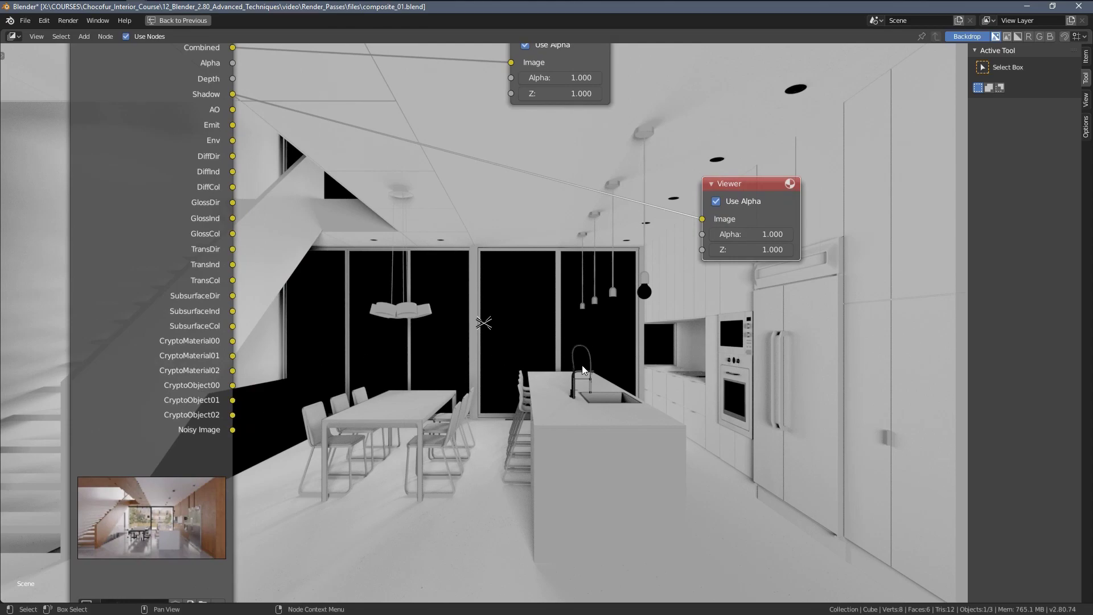
- Add a Cryptomatte node between the main.exr and Viewer nodes
middle_drag(581, 367, 616, 358)
key(shift+a)
mouse_move(463, 354)
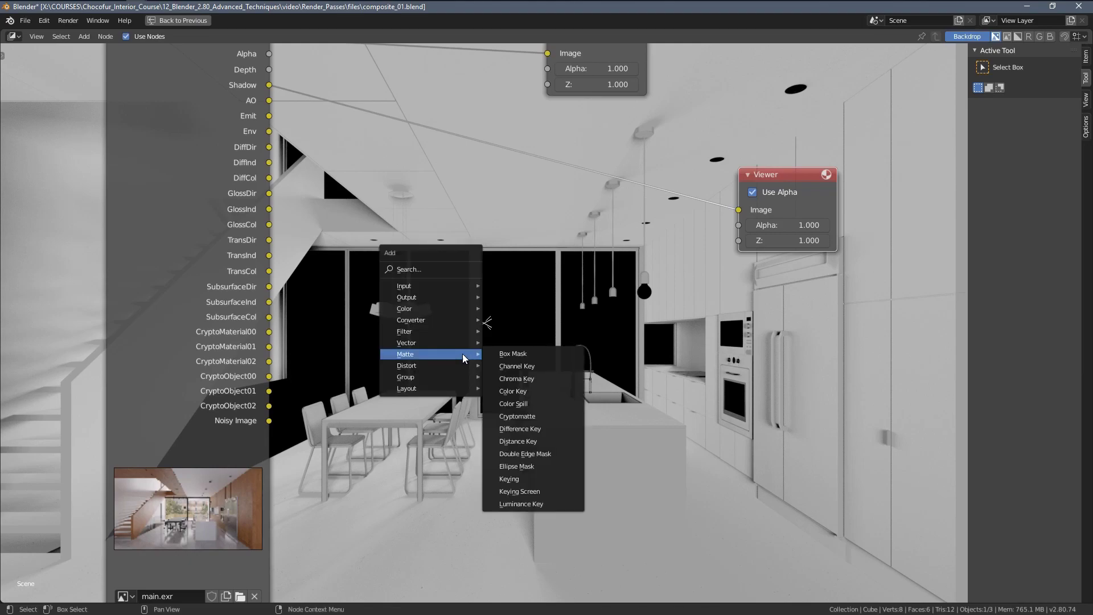
click(537, 408)
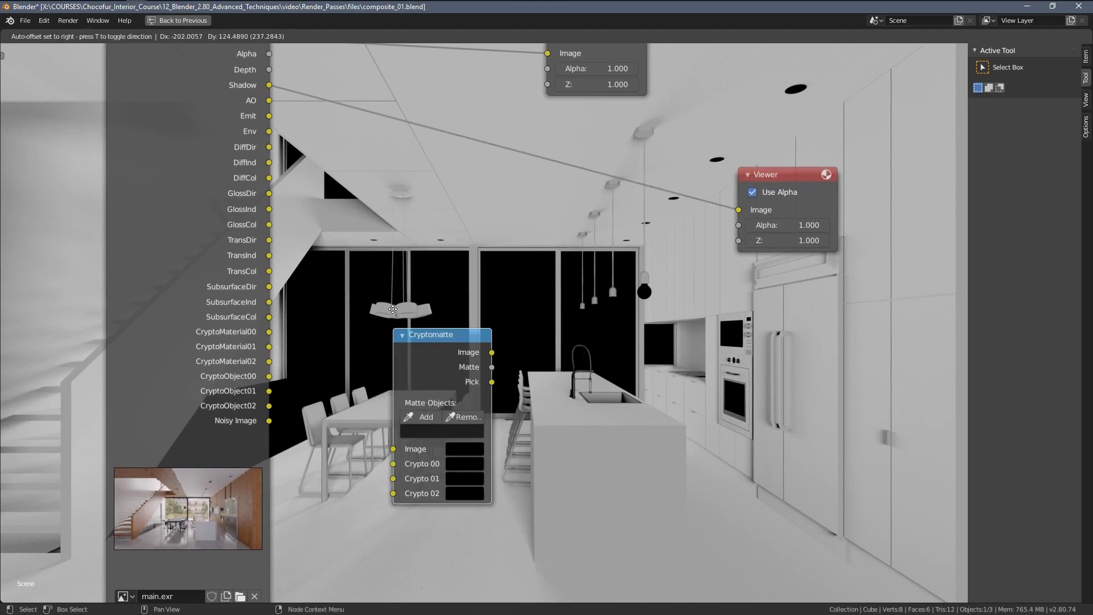
click(394, 290)
scroll(375, 358, up, 1)
middle_drag(278, 165, 309, 213)
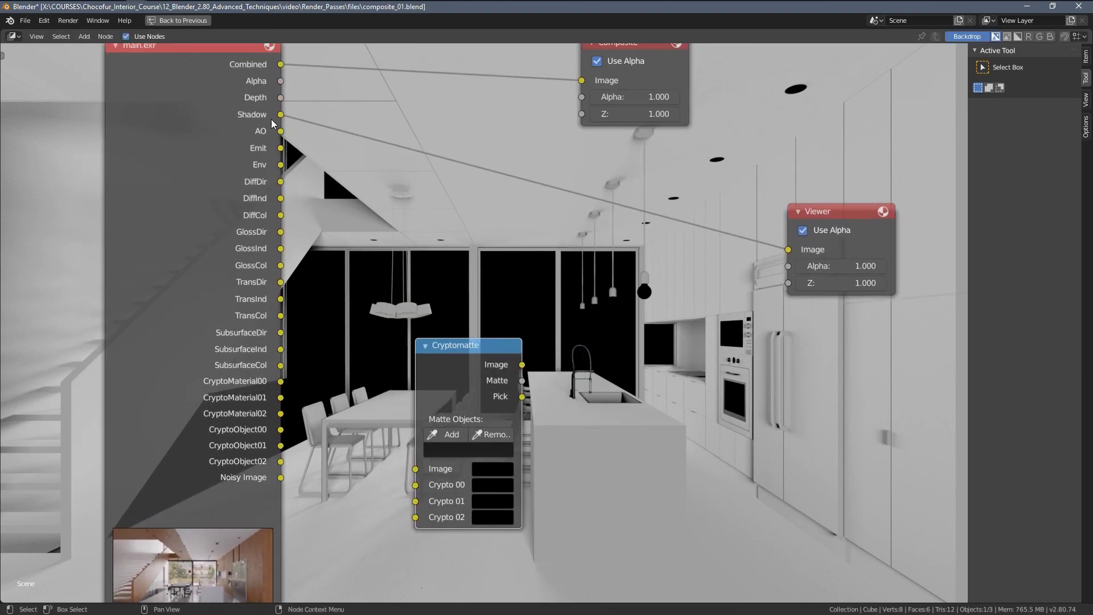
- Connect Shadow to the Cryptomatte node's Image input and CryptoMaterial00, 01 and 02 to Crypto 00, 01 and 02
drag(280, 115, 416, 470)
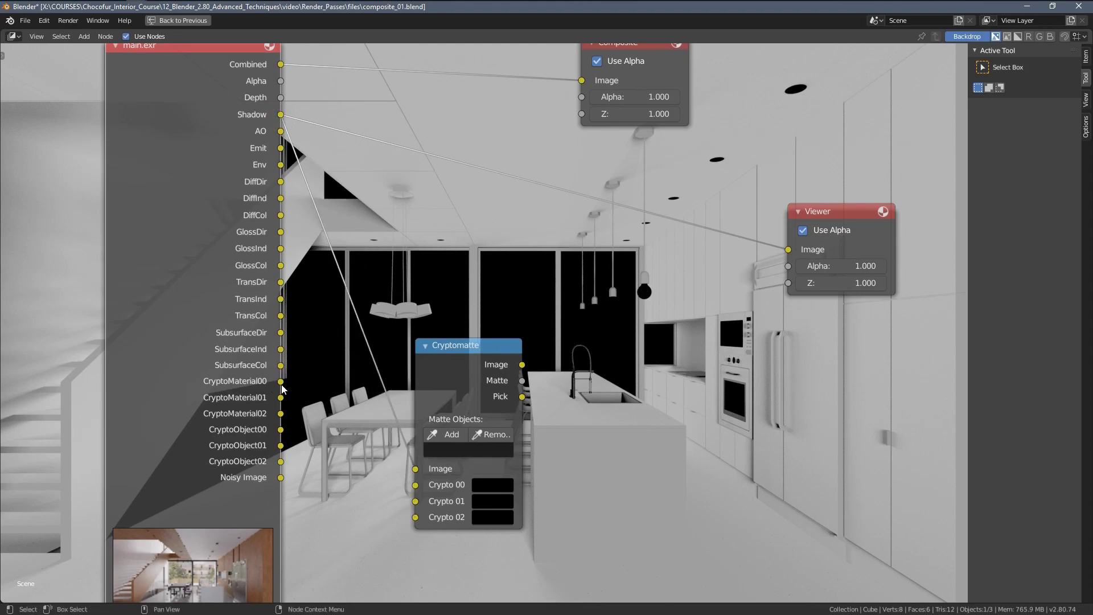
drag(282, 388, 415, 484)
drag(280, 397, 416, 518)
middle_drag(785, 277, 712, 293)
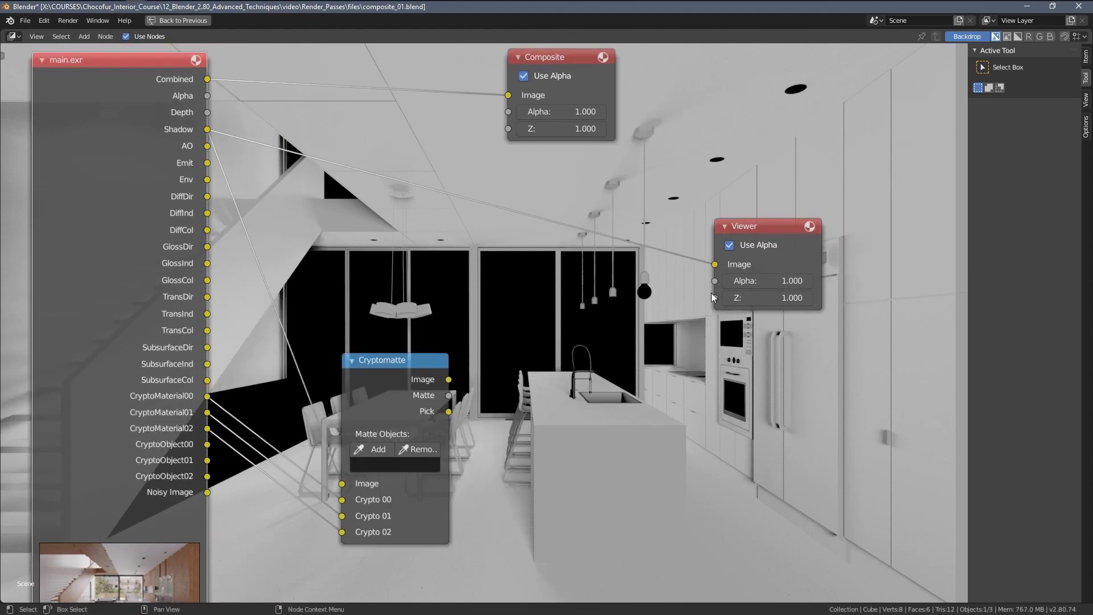
- Duplicate the Viewer node, place the copy beside the Cryptomatte node and connect the Pick output to its Image input
click(767, 228)
key(shift+d)
click(597, 387)
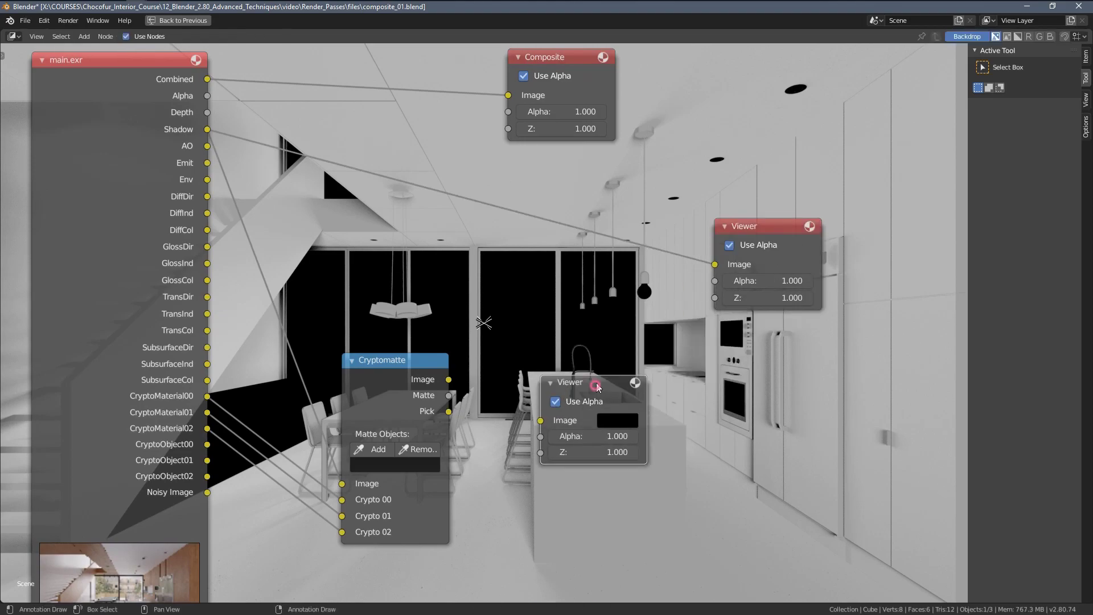
drag(448, 379, 701, 358)
drag(448, 411, 649, 405)
middle_drag(546, 346, 597, 348)
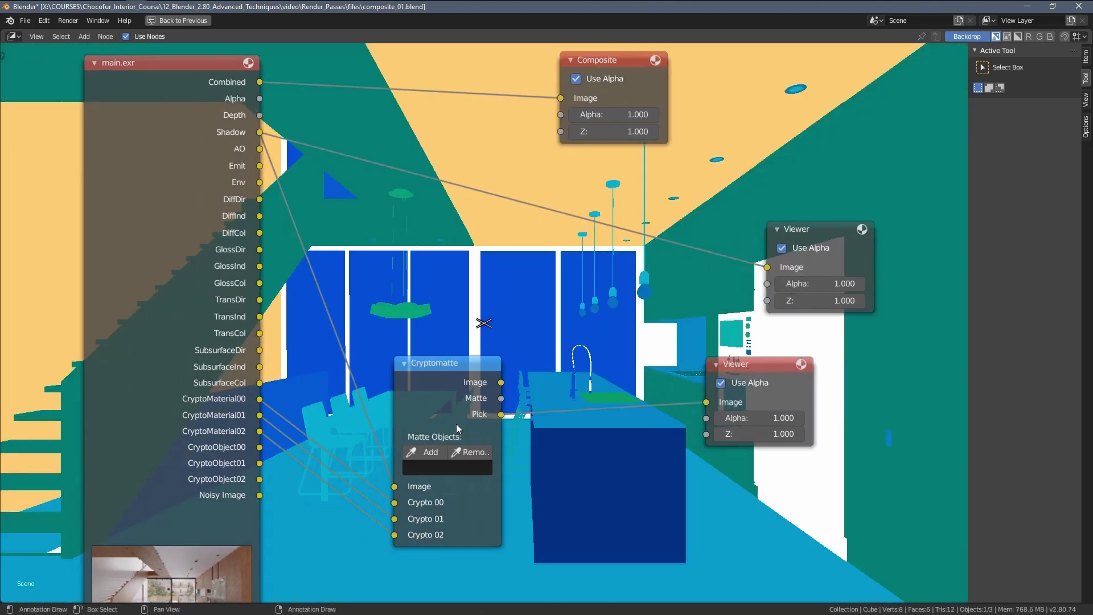
- Sample the window glass and the oven glass from the pick image as matte objects in the Cryptomatte node
click(431, 451)
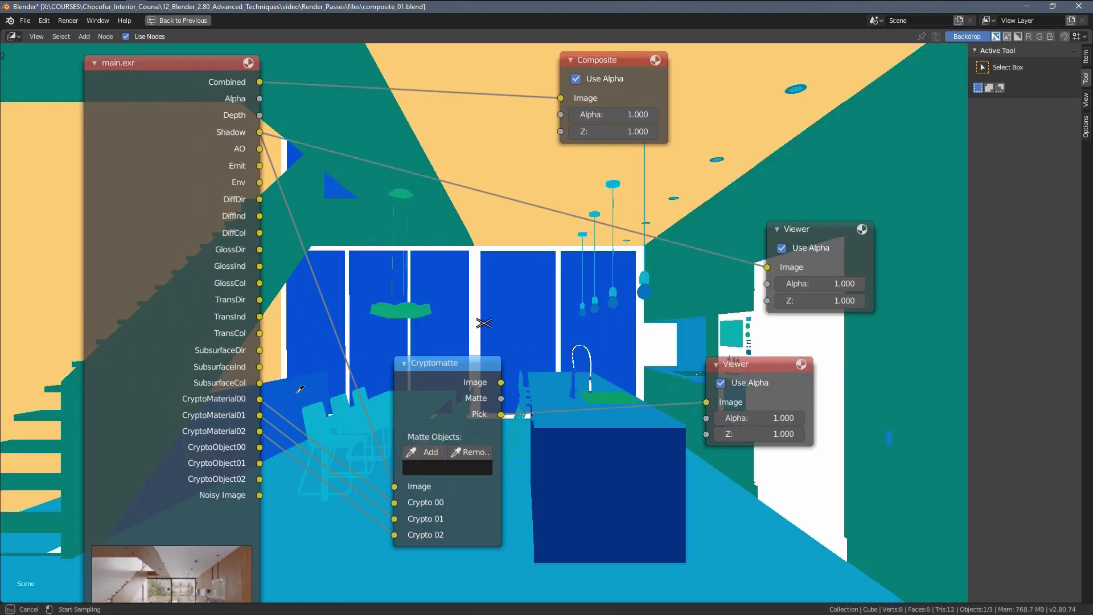
click(285, 394)
click(331, 275)
click(427, 454)
click(732, 331)
middle_drag(709, 337, 730, 394)
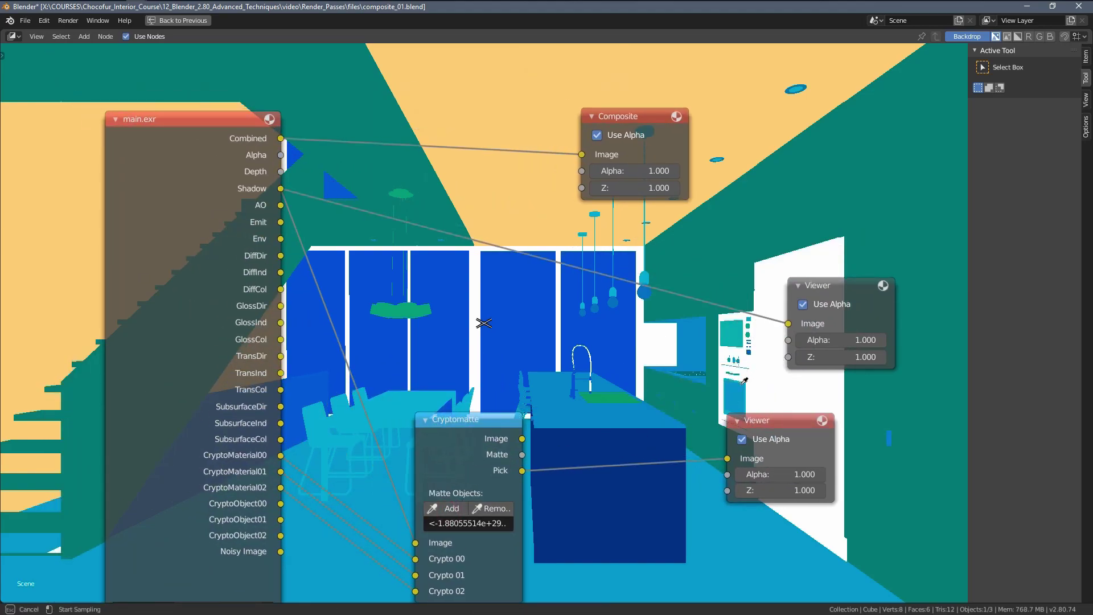
- Connect the Cryptomatte Image output to the lower Viewer's Image input and move that Viewer farther from the Cryptomatte node
drag(522, 439, 727, 458)
drag(766, 424, 847, 421)
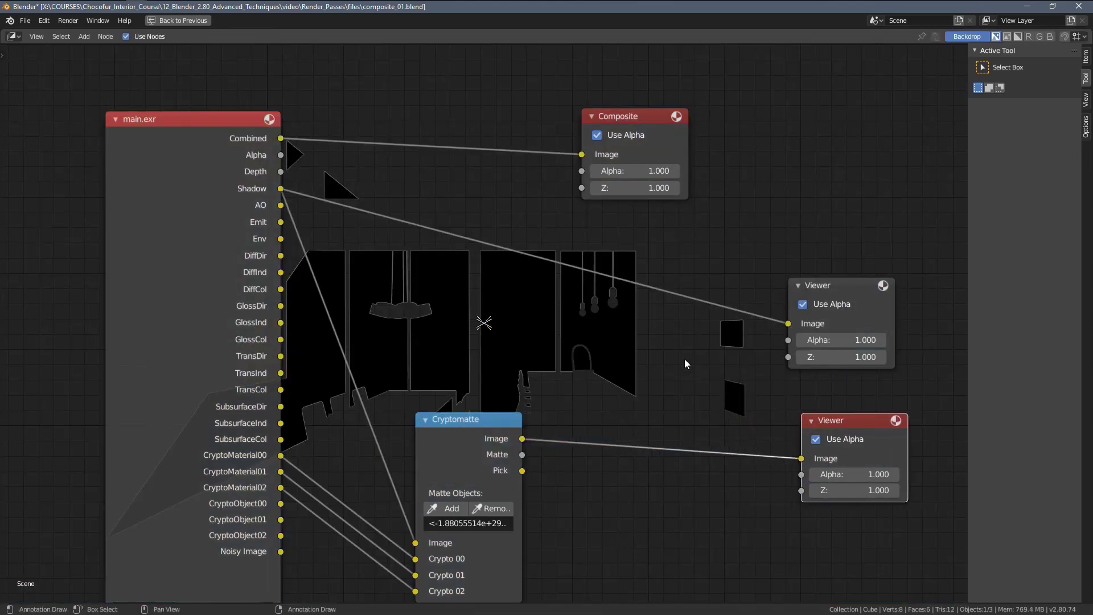
middle_drag(684, 359, 523, 305)
scroll(482, 334, down, 3)
middle_drag(482, 334, 439, 323)
drag(598, 357, 679, 366)
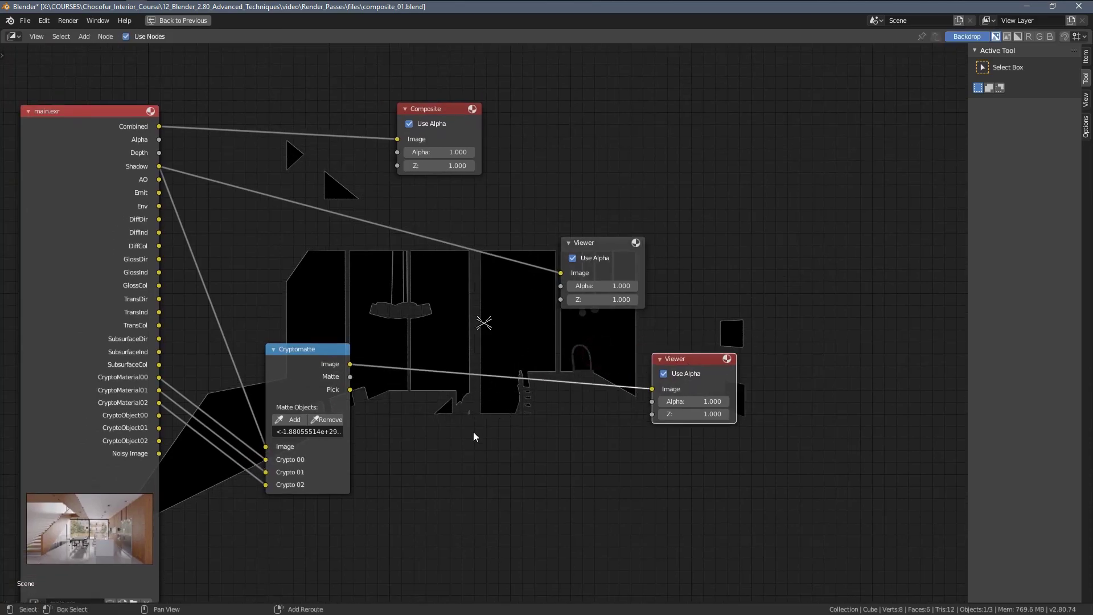
- Add an Invert node, feed its Color input from the Cryptomatte Matte and connect its output to the lower Viewer's Alpha
key(shift+a)
mouse_move(439, 386)
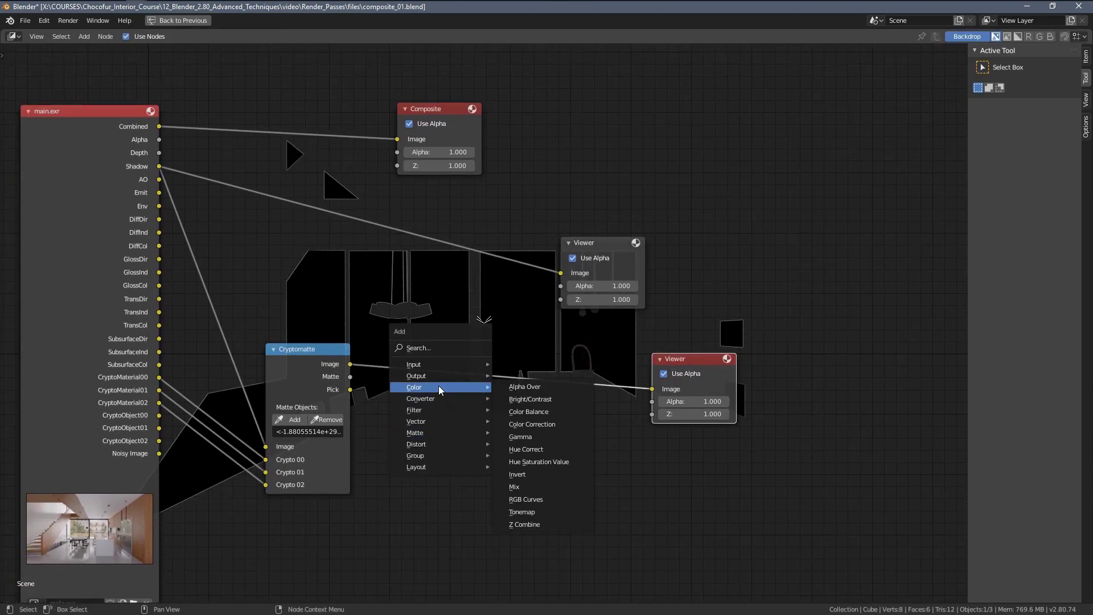
click(518, 474)
scroll(456, 434, up, 2)
drag(317, 393, 453, 539)
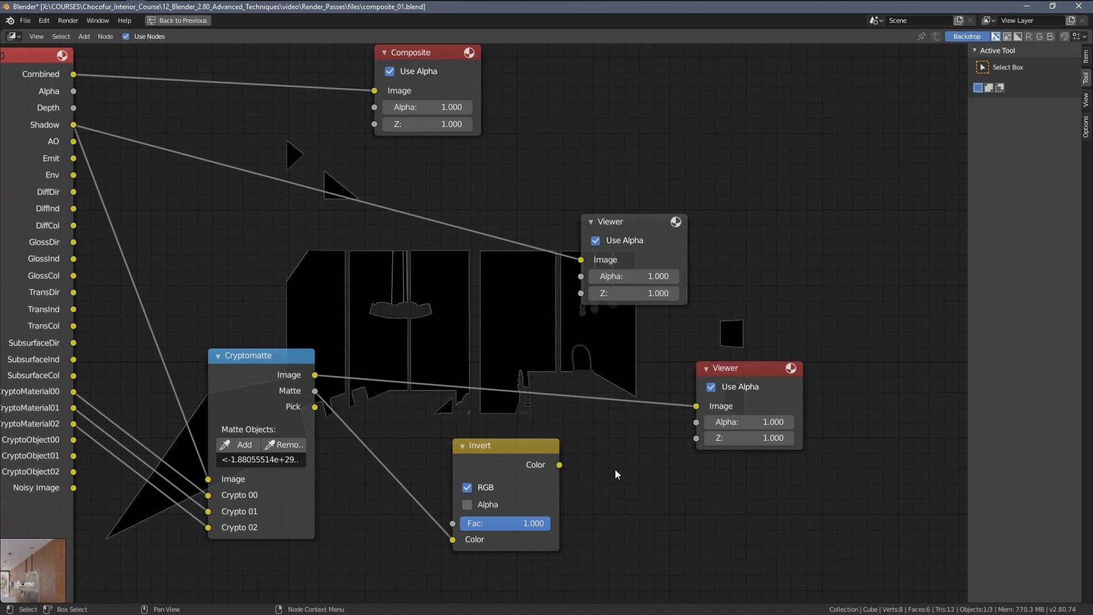
drag(560, 467, 696, 422)
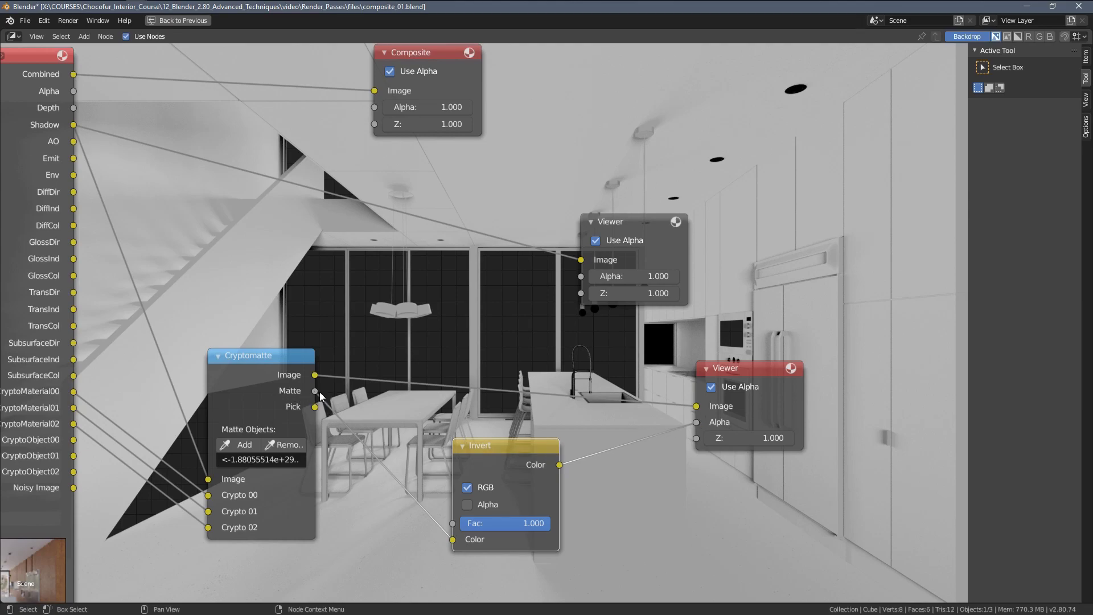
- Try the Cryptomatte Matte output directly in the lower Viewer's Alpha input, and reconnect the Invert output to it
drag(315, 393, 696, 422)
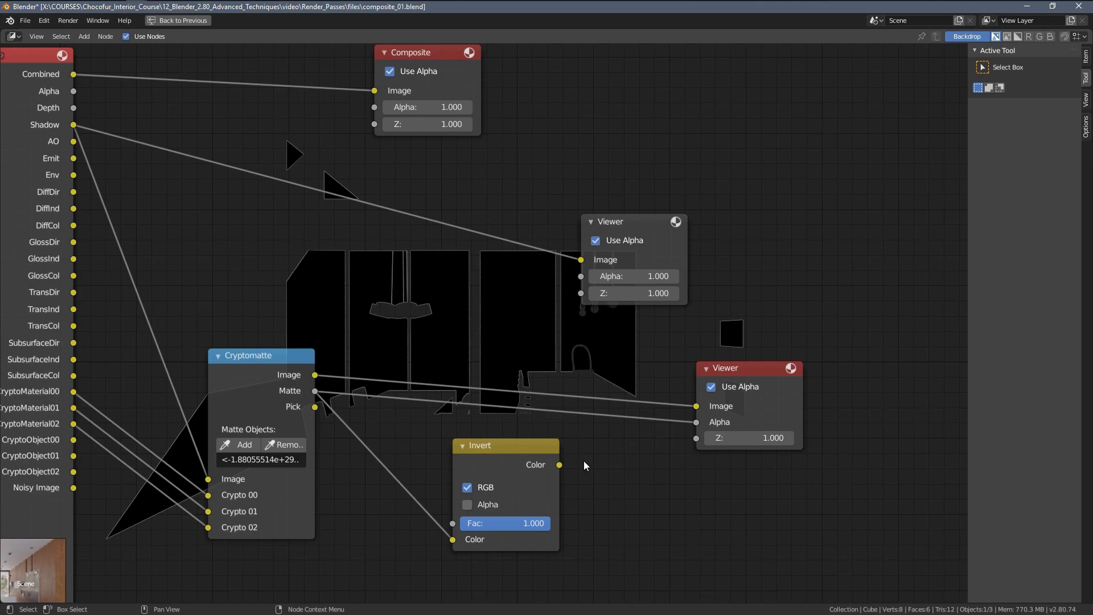
drag(486, 458, 492, 457)
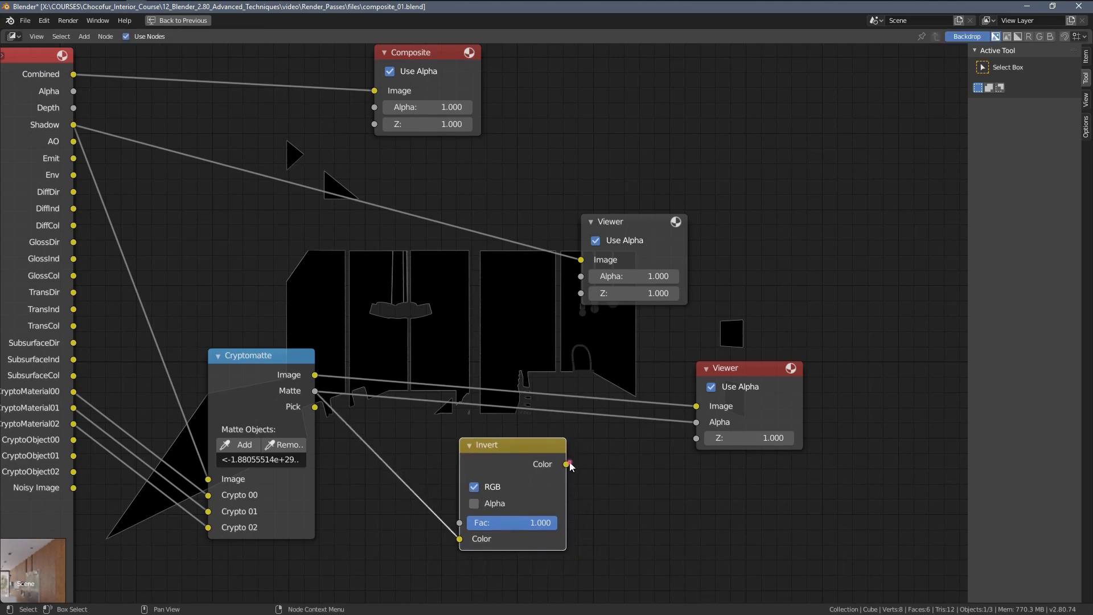
drag(567, 465, 697, 422)
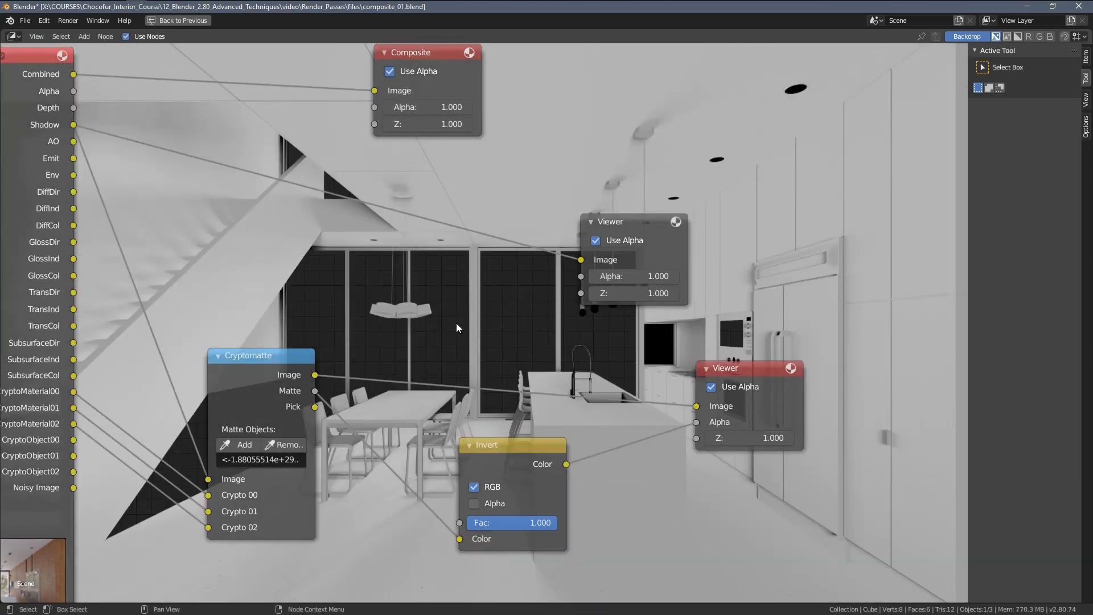
- Duplicate the lower Viewer node, place the copy beneath it and connect the Cryptomatte Pick output to its Image input
middle_drag(456, 323, 656, 307)
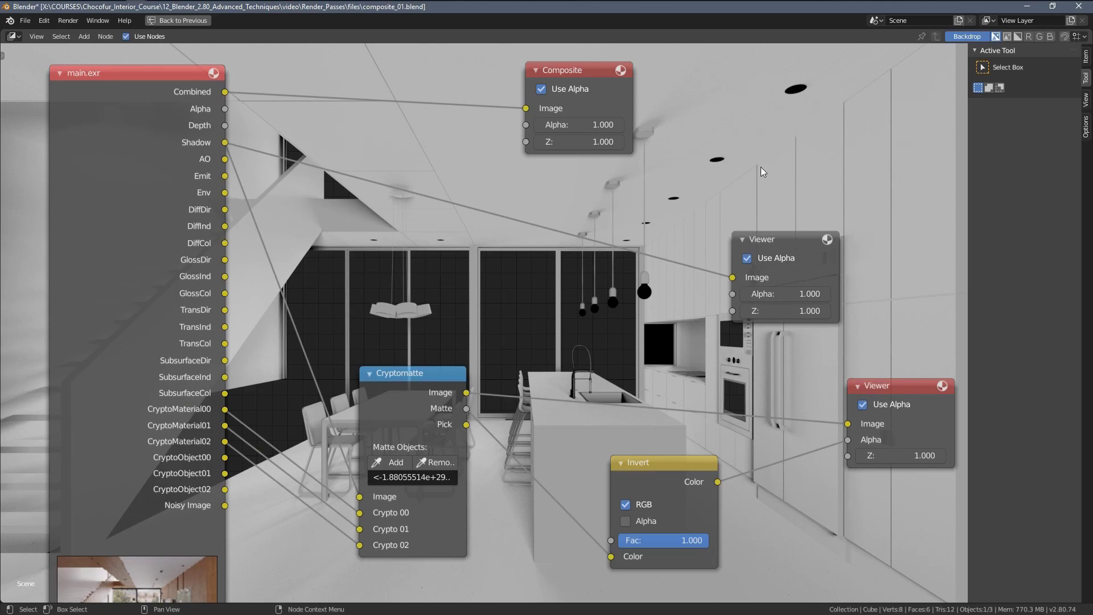
middle_drag(590, 377, 595, 359)
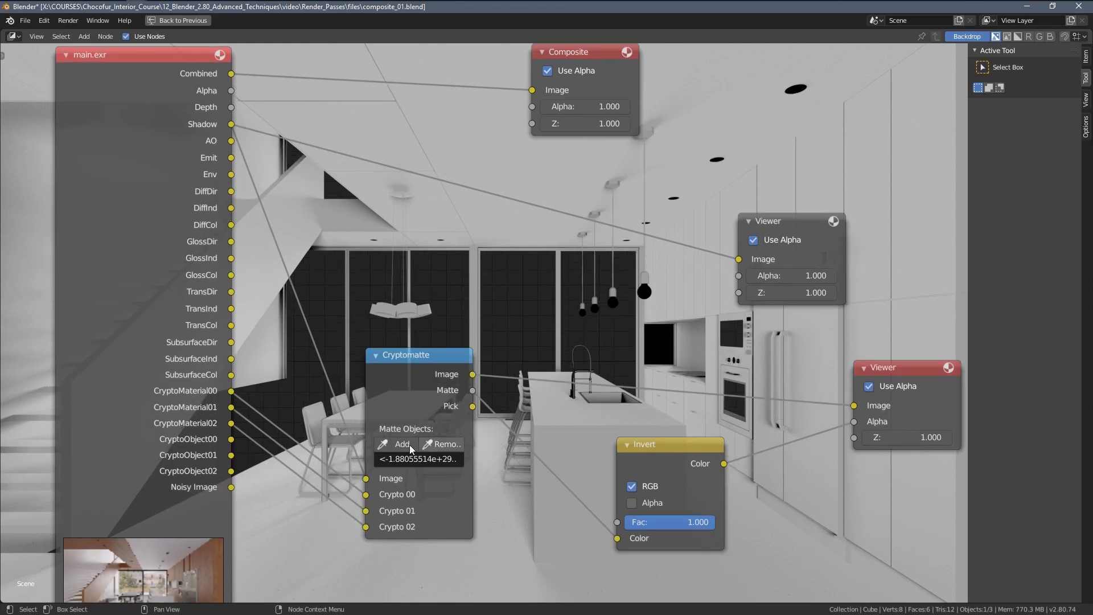
click(456, 397)
middle_drag(899, 378, 815, 329)
click(814, 329)
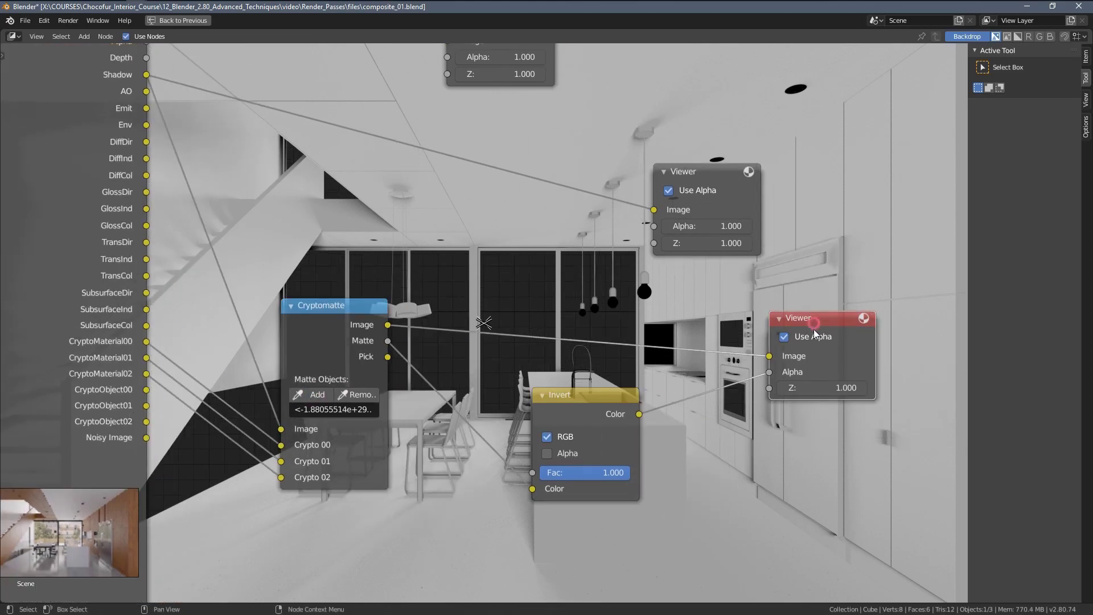
key(shift+d)
click(805, 463)
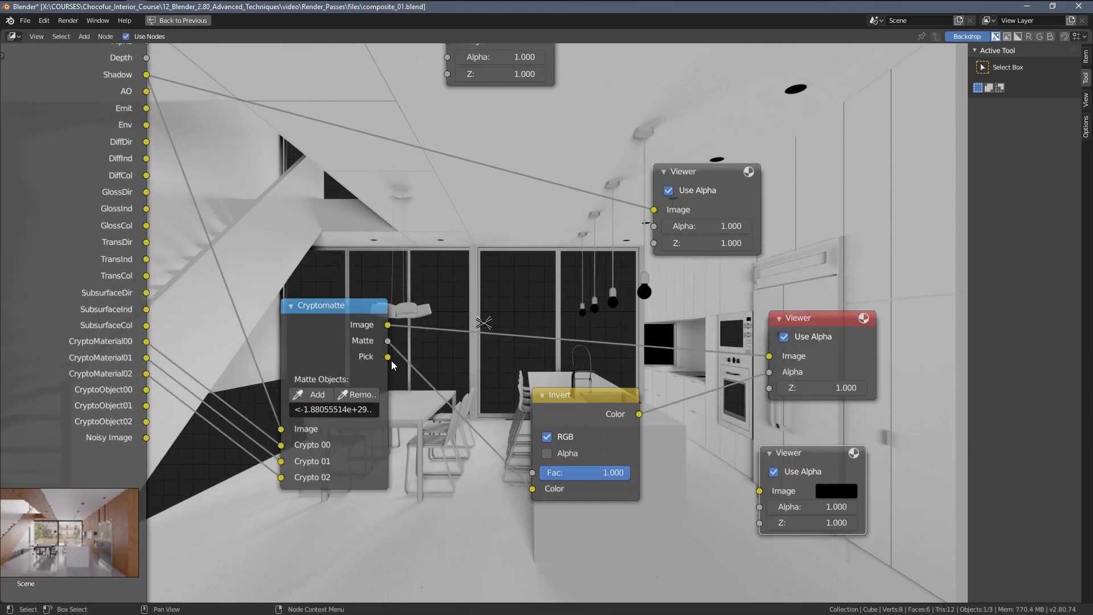
drag(391, 361, 757, 490)
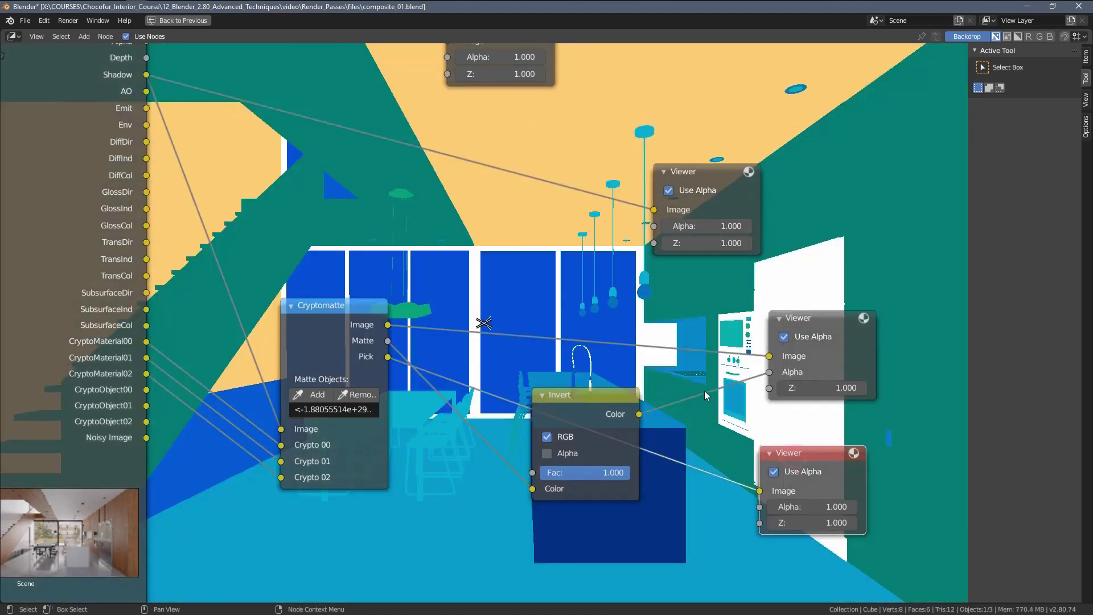
- Add the large pendant lamp's bulb and the white opening in the kitchen niche to the Cryptomatte matte objects
middle_drag(705, 391, 743, 415)
click(353, 419)
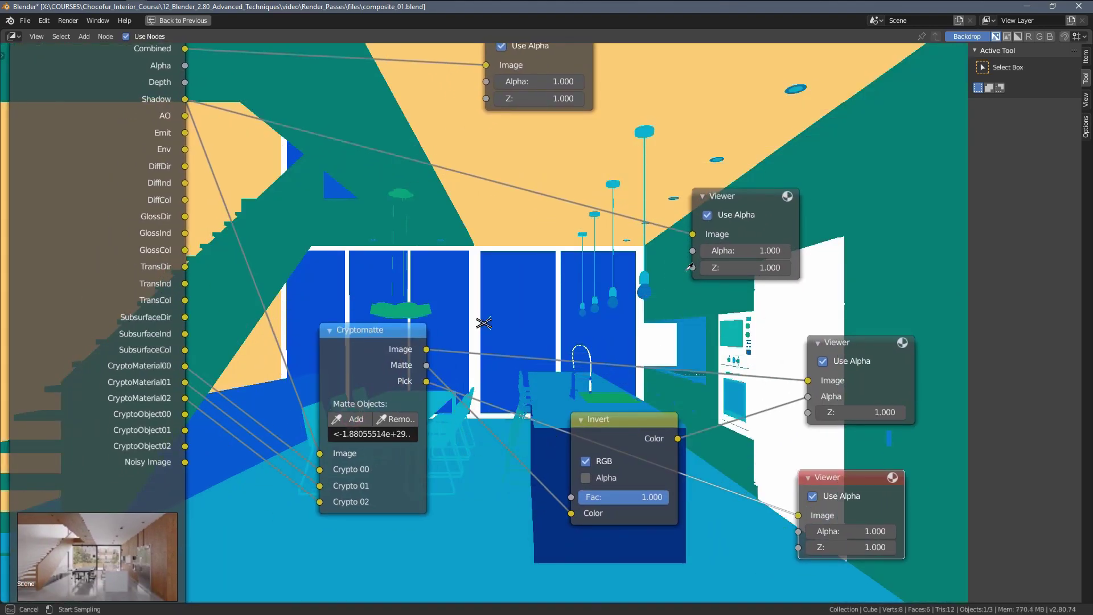
click(647, 288)
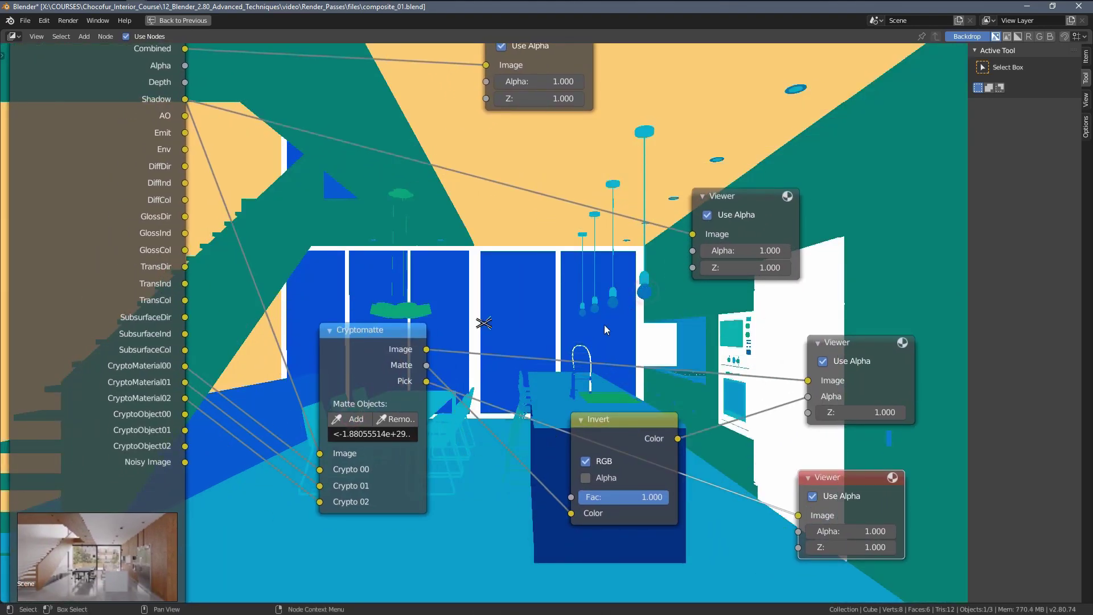
click(359, 419)
click(658, 345)
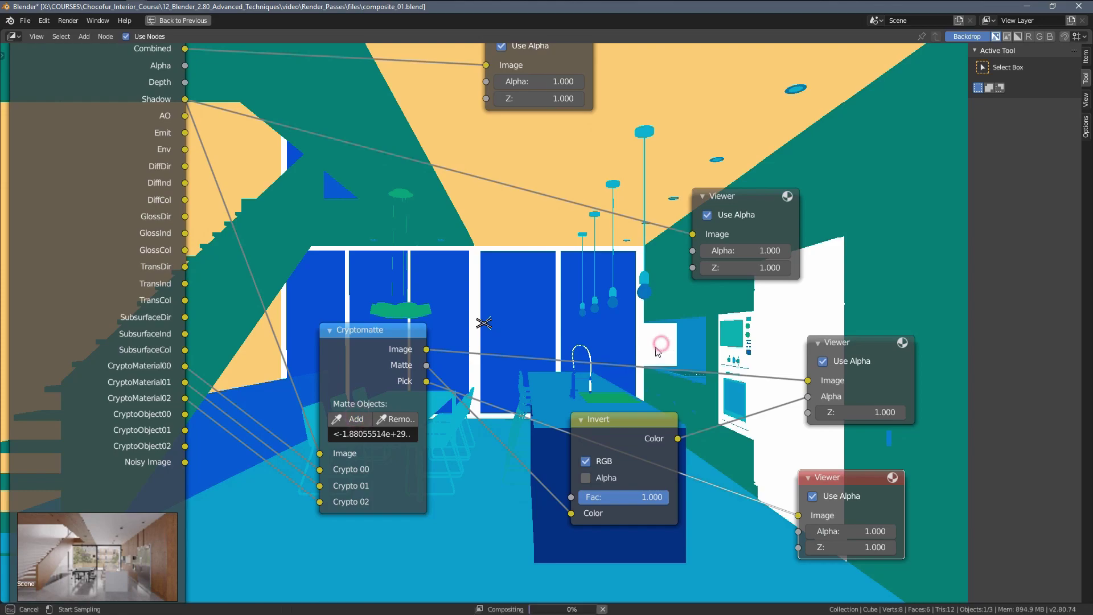
- Add the ceiling spotlight's inner and rim materials to the Cryptomatte matte objects, using an enlarged backdrop for accurate sampling
click(363, 419)
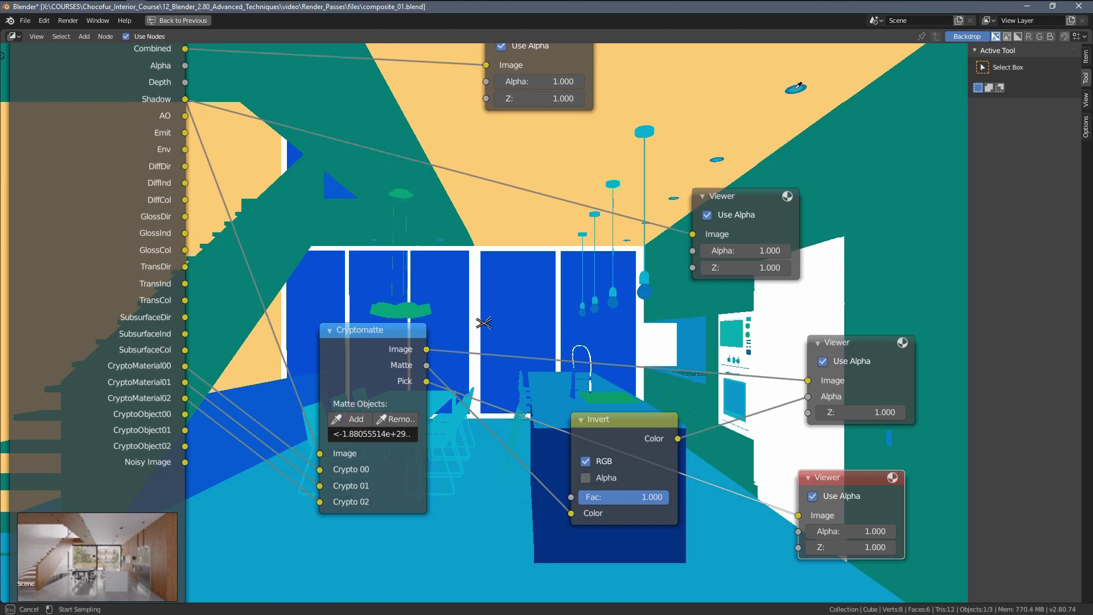
click(795, 89)
mouse_move(804, 79)
middle_down()
mouse_move(774, 103)
mouse_move(801, 78)
middle_up()
key(v)
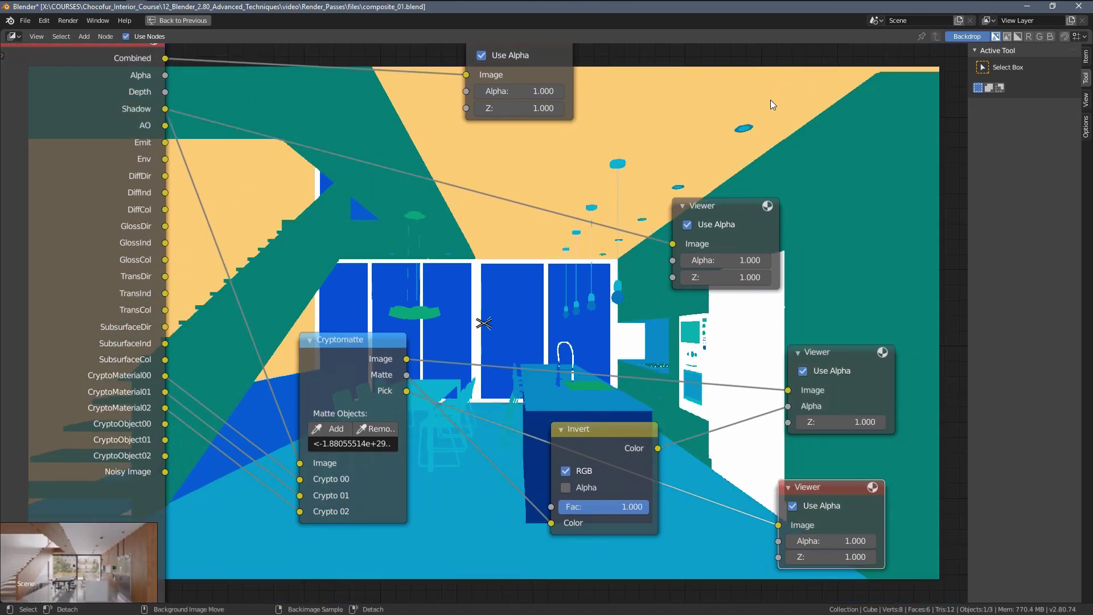
key(alt+v)
key(alt+v)
key(alt+v)
middle_drag(825, 90, 419, 429)
scroll(319, 450, up, 1)
click(319, 446)
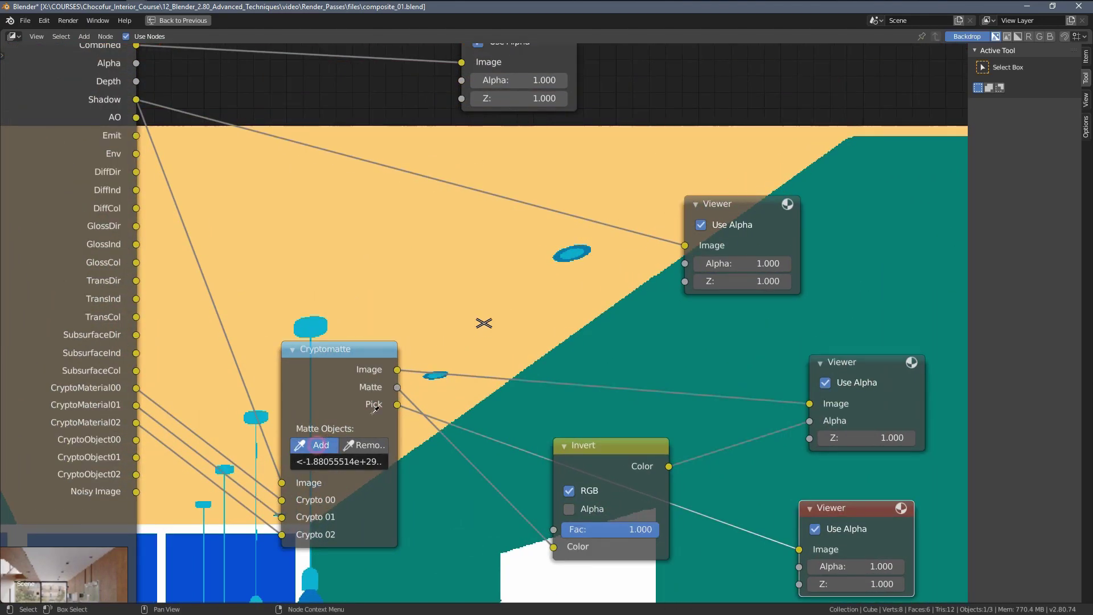
click(591, 244)
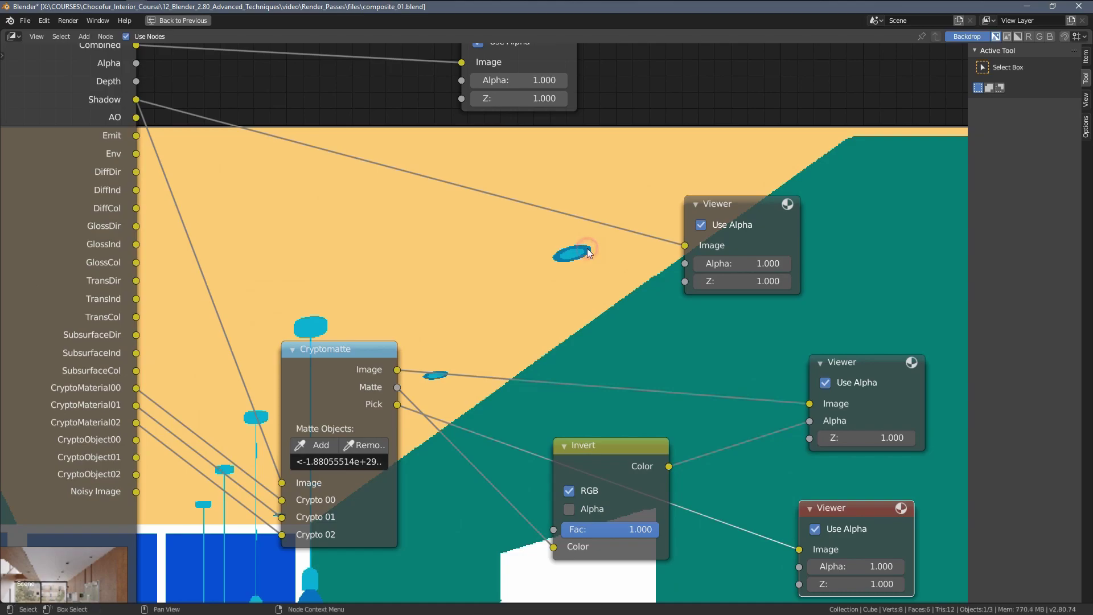
- Show the Viewer with the inverted matte and inspect the mask edges around the ceiling spotlights, windows and pendant lamps
click(860, 366)
alt+middle_drag(596, 287, 643, 186)
alt+middle_drag(613, 270, 753, 126)
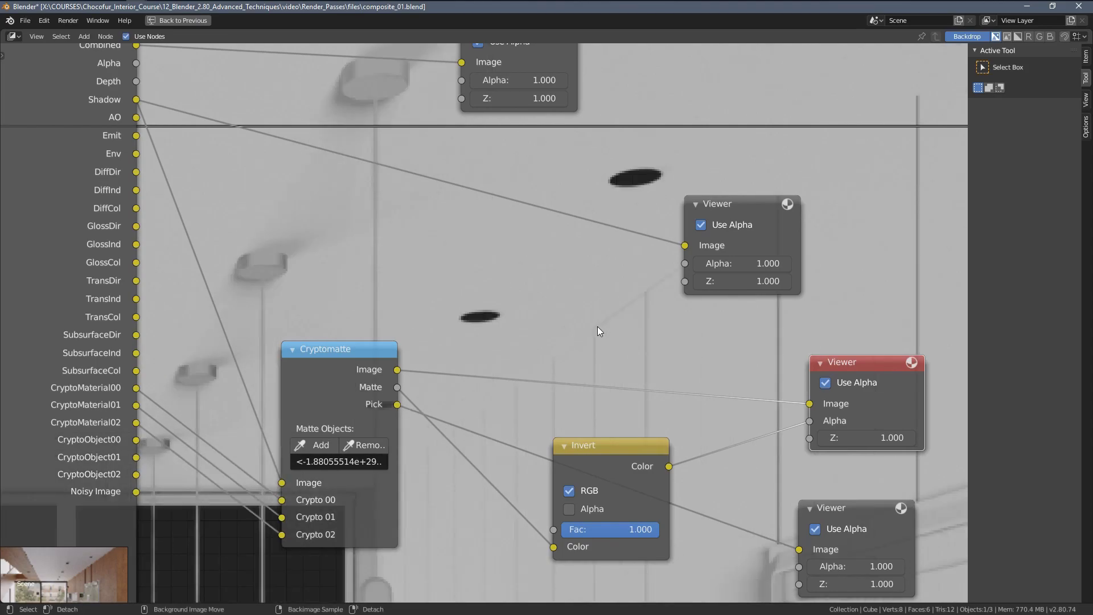
alt+middle_drag(597, 326, 563, 347)
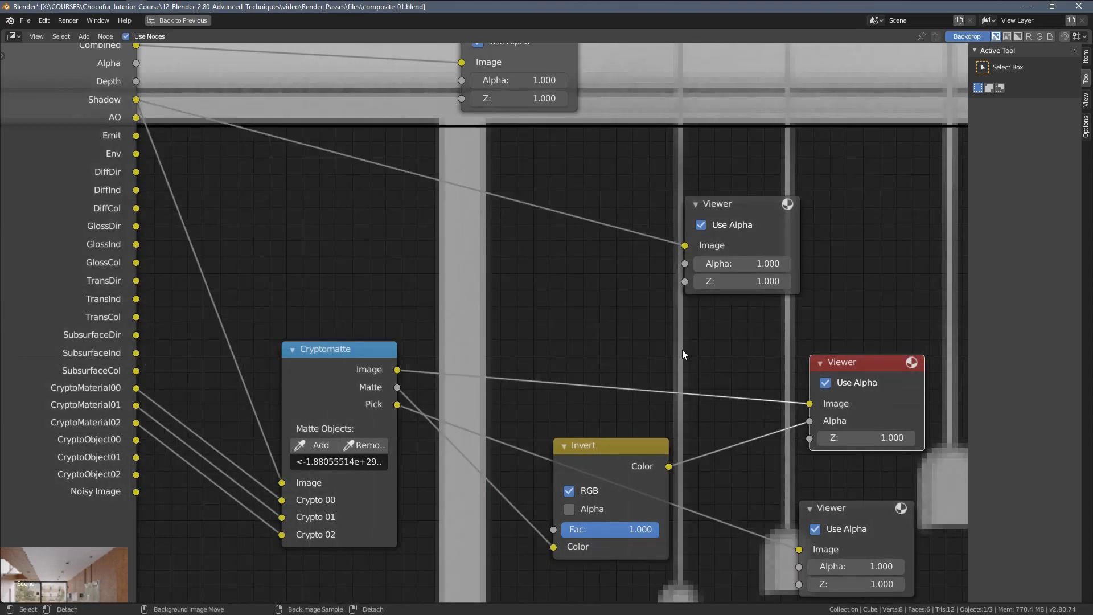
alt+middle_drag(682, 349, 188, 229)
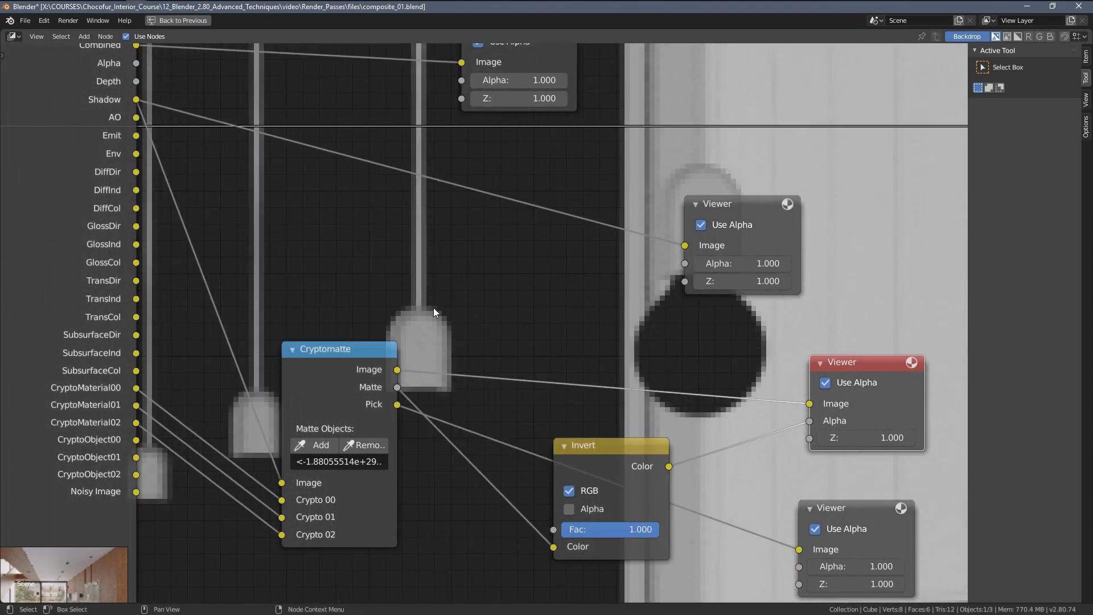
- Examine the whole masked shadow pass in the backdrop with the nodes shifted away from the kitchen and windows
key(v)
key(v)
key(v)
scroll(412, 323, down, 10)
key(v)
key(v)
key(v)
key(v)
key(v)
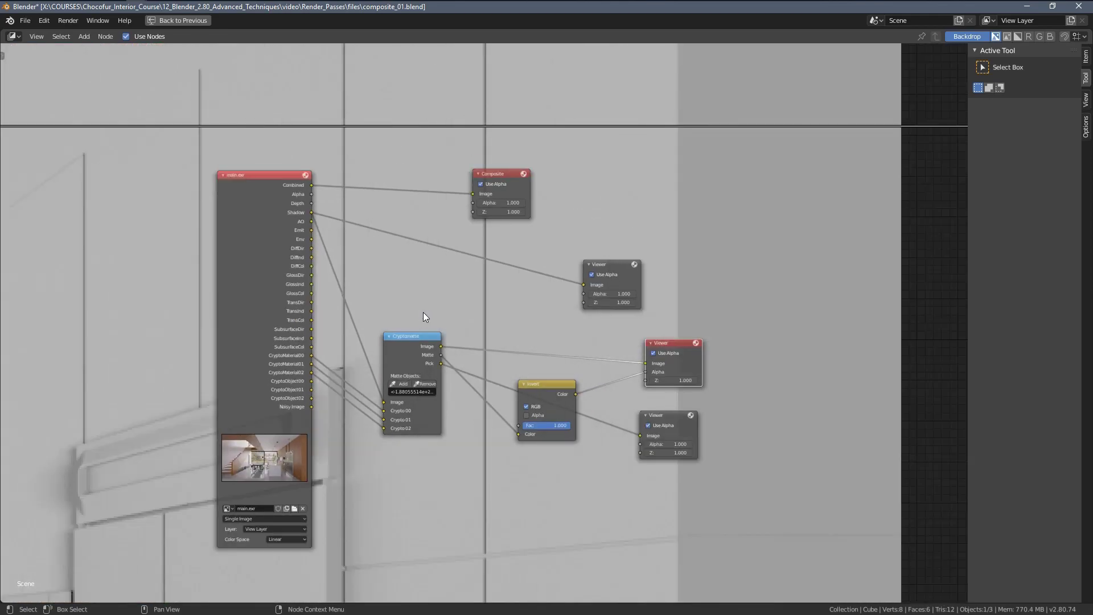
key(alt+v)
key(alt+v)
key(alt+v)
key(alt+v)
key(alt+v)
key(alt+v)
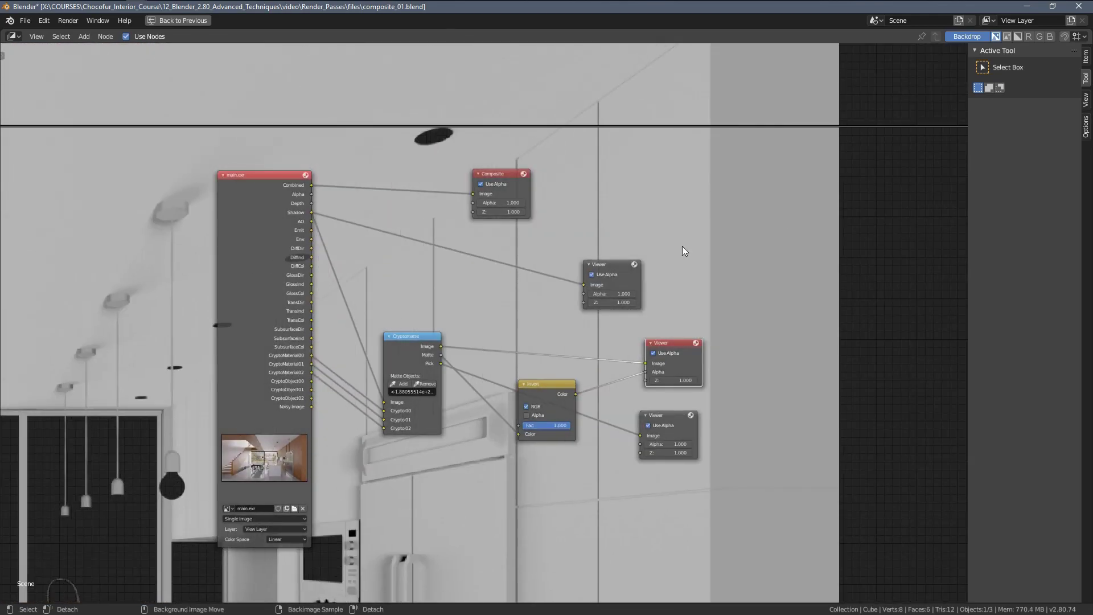
alt+middle_drag(410, 251, 521, 251)
key(v)
key(v)
key(v)
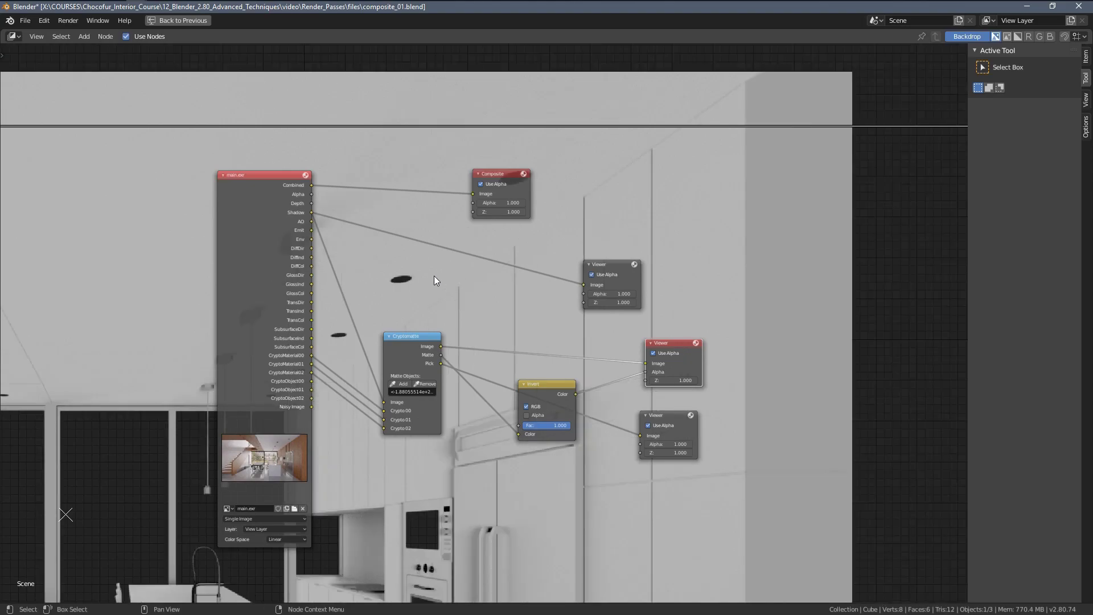
key(v)
alt+middle_drag(371, 314, 709, 171)
middle_drag(614, 218, 344, 283)
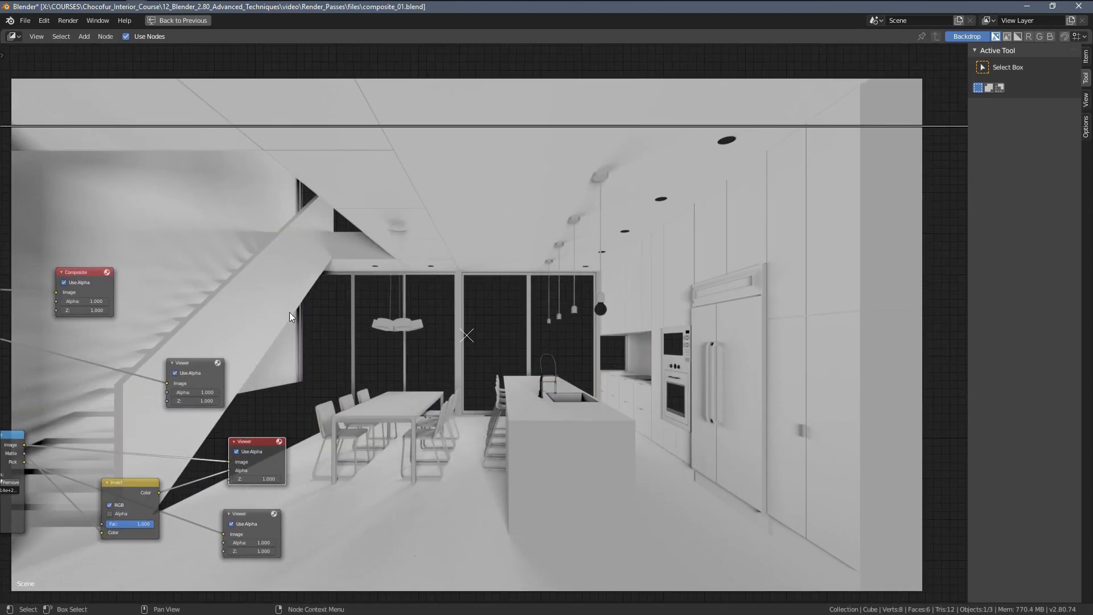
mouse_move(498, 319)
middle_down()
mouse_move(520, 309)
mouse_move(482, 312)
middle_up()
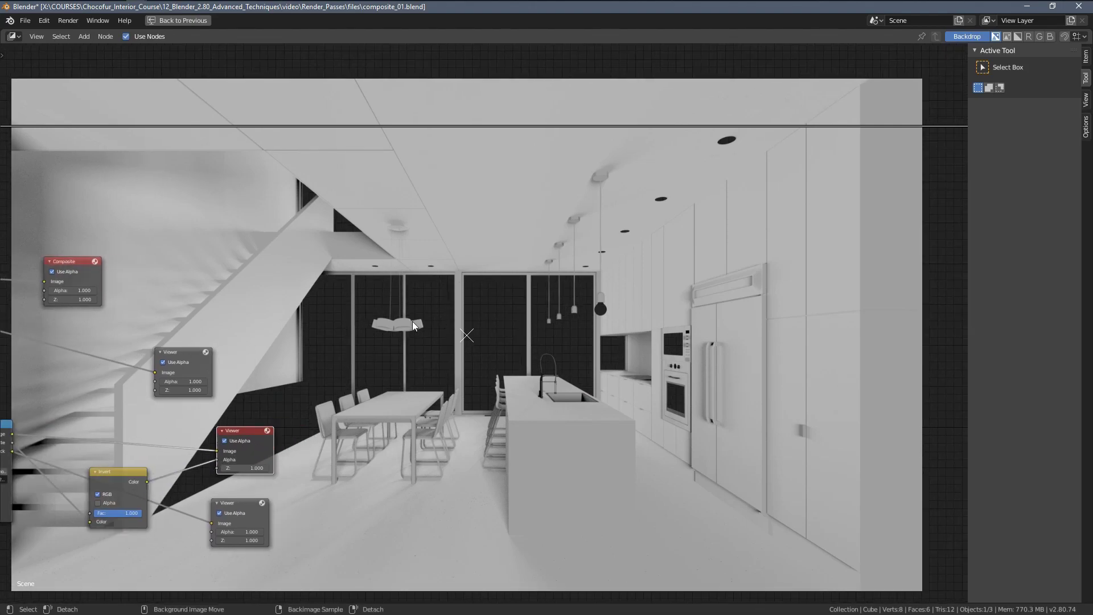
mouse_move(413, 319)
alt+middle_down()
mouse_move(459, 305)
mouse_move(403, 312)
alt+middle_up()
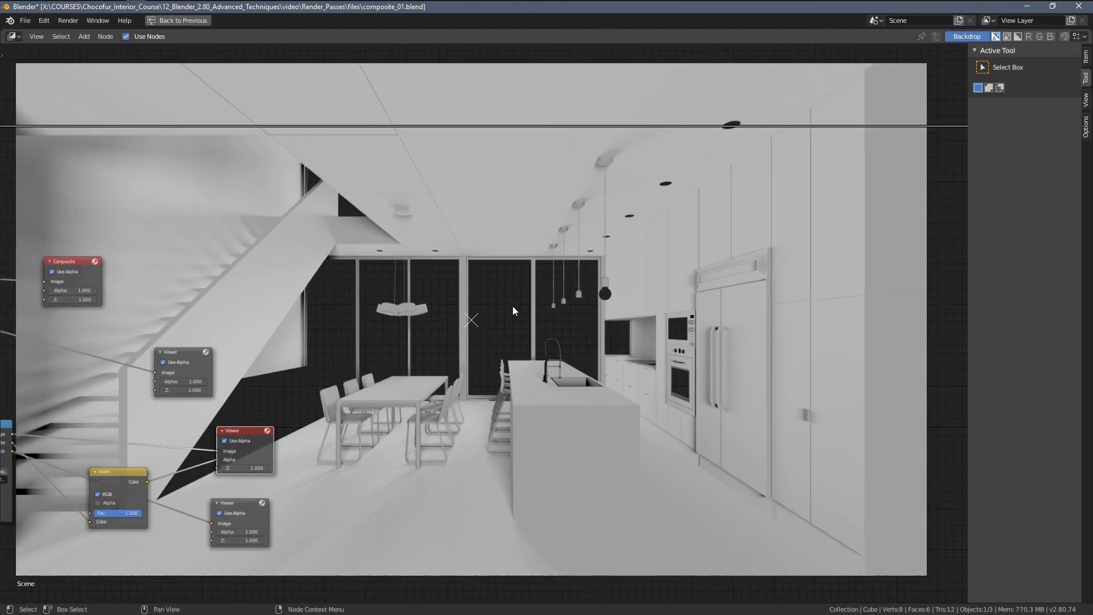
- Switch to the Rendering workspace and display the Viewer Node image in its image editor
key(ctrl+space)
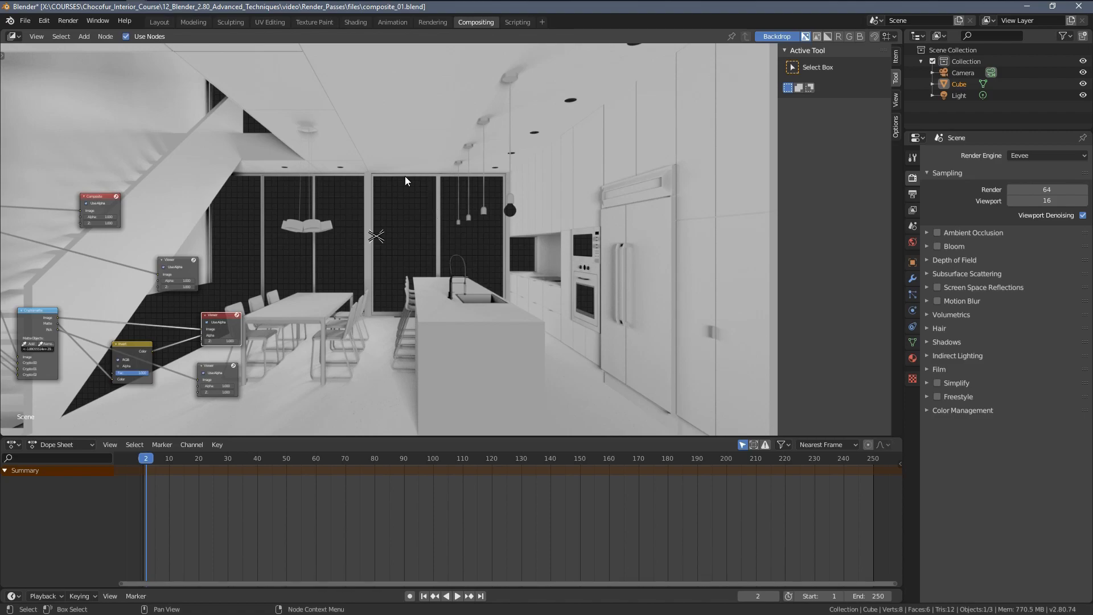
scroll(389, 159, down, 2)
middle_drag(336, 181, 433, 129)
scroll(432, 128, up, 1)
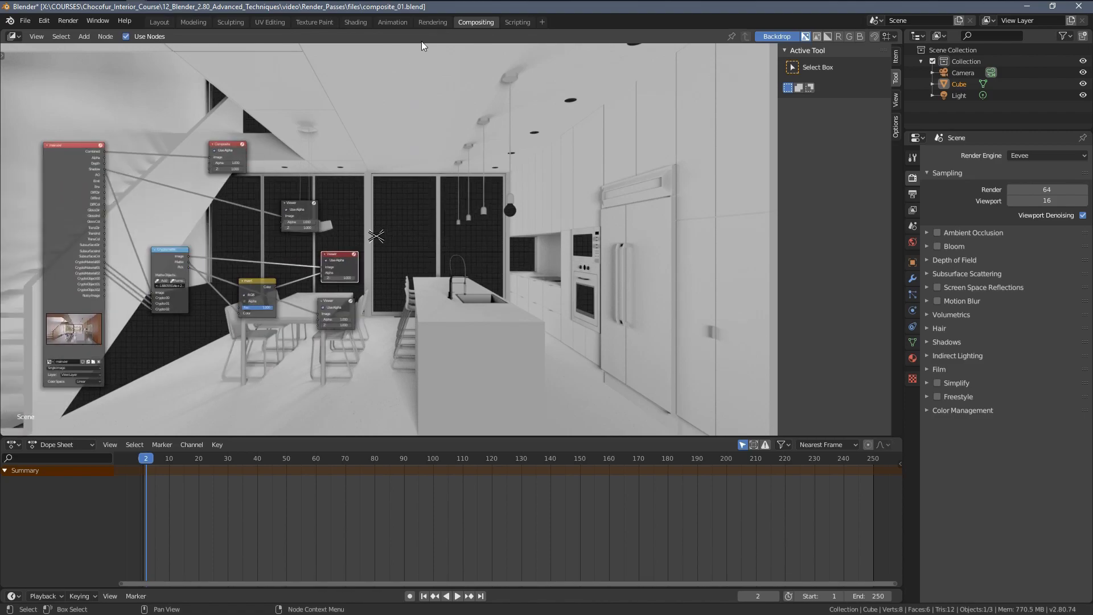
click(429, 24)
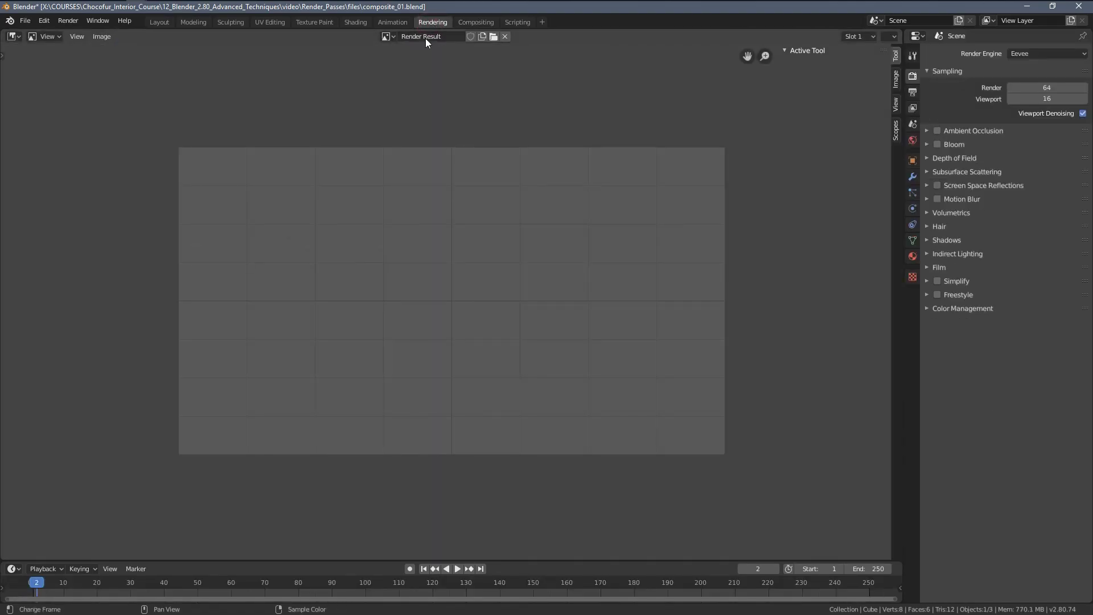
click(389, 36)
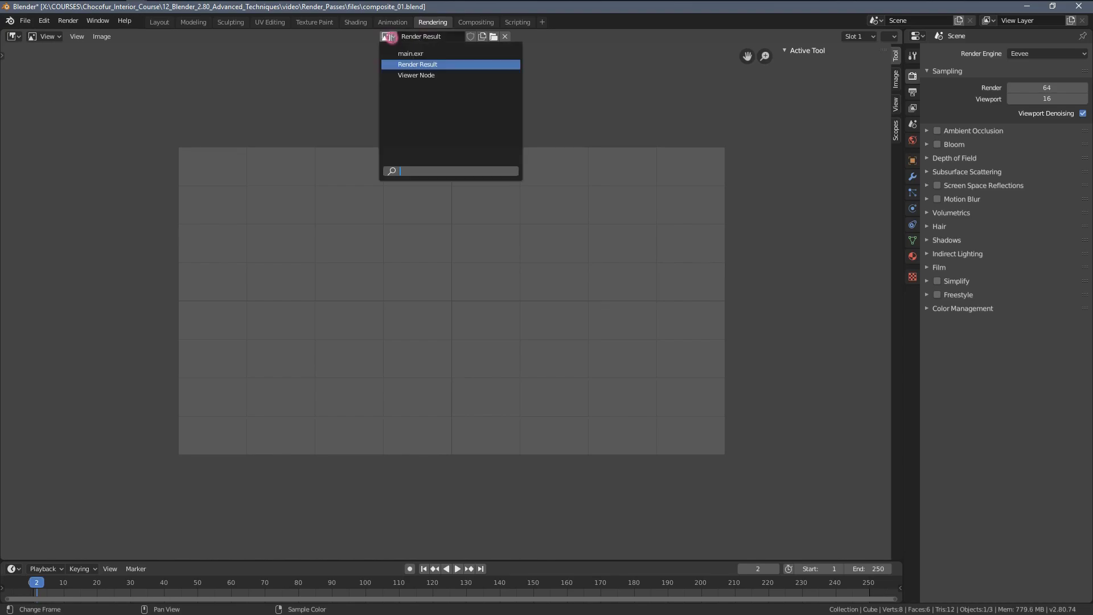
click(408, 75)
- Recheck the node setup, enlarge the Viewer Node image in the Rendering workspace, and open its save dialog with the file name ready for editing
click(476, 21)
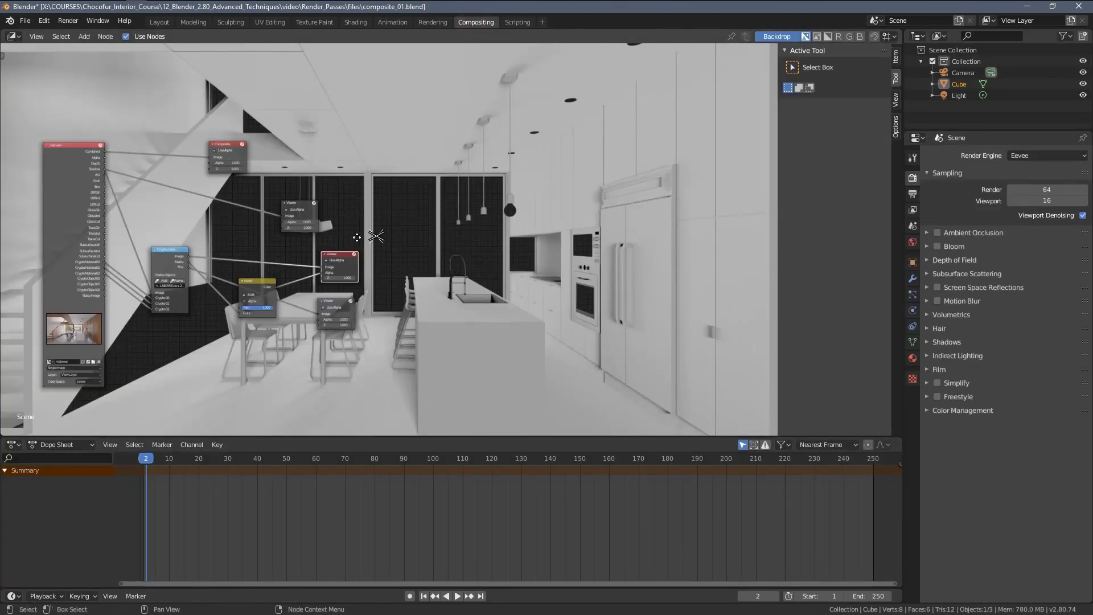
scroll(357, 237, up, 2)
scroll(333, 226, down, 2)
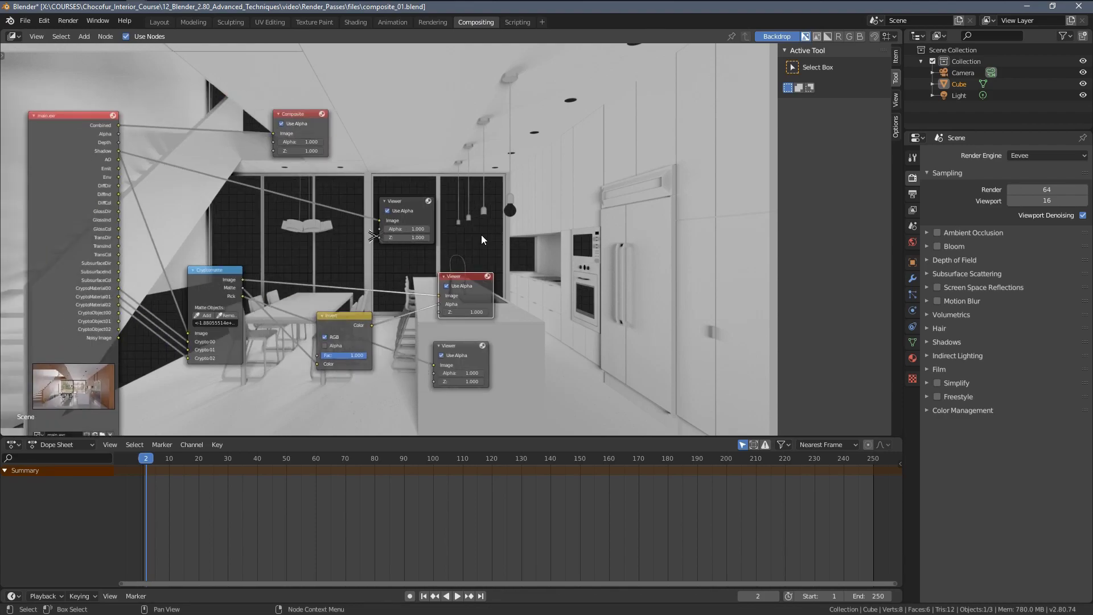
click(422, 22)
scroll(378, 254, up, 3)
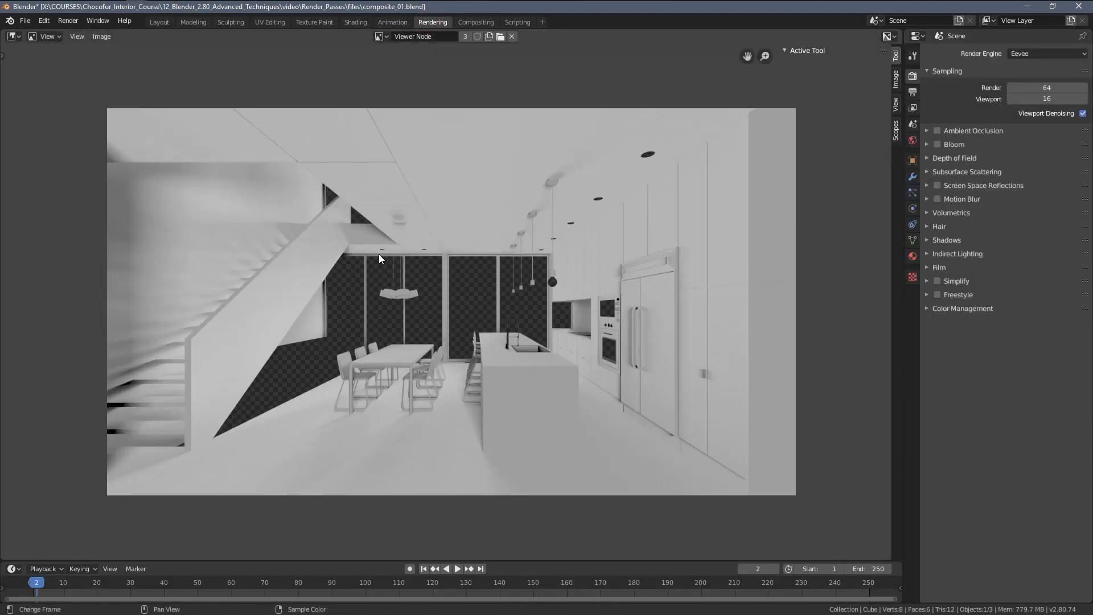
middle_drag(378, 252, 379, 253)
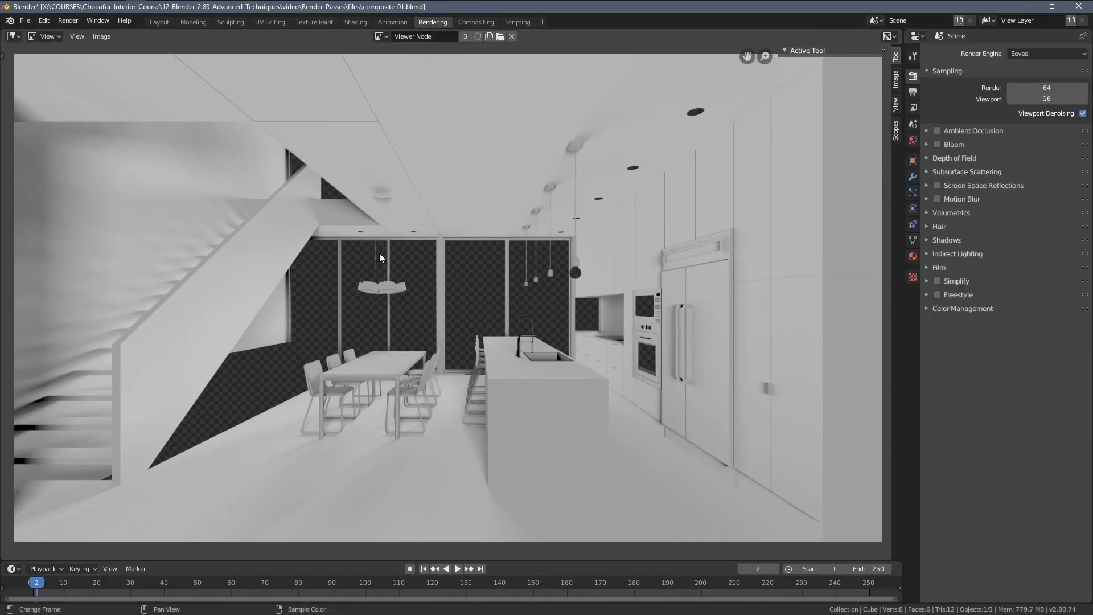
key(shift+alt+s)
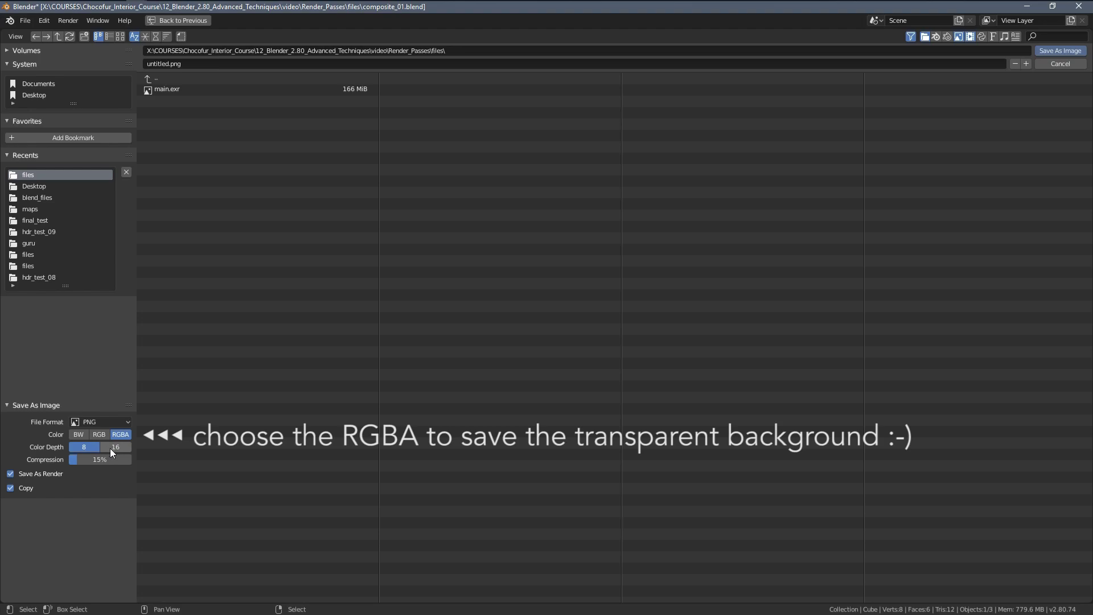
click(175, 63)
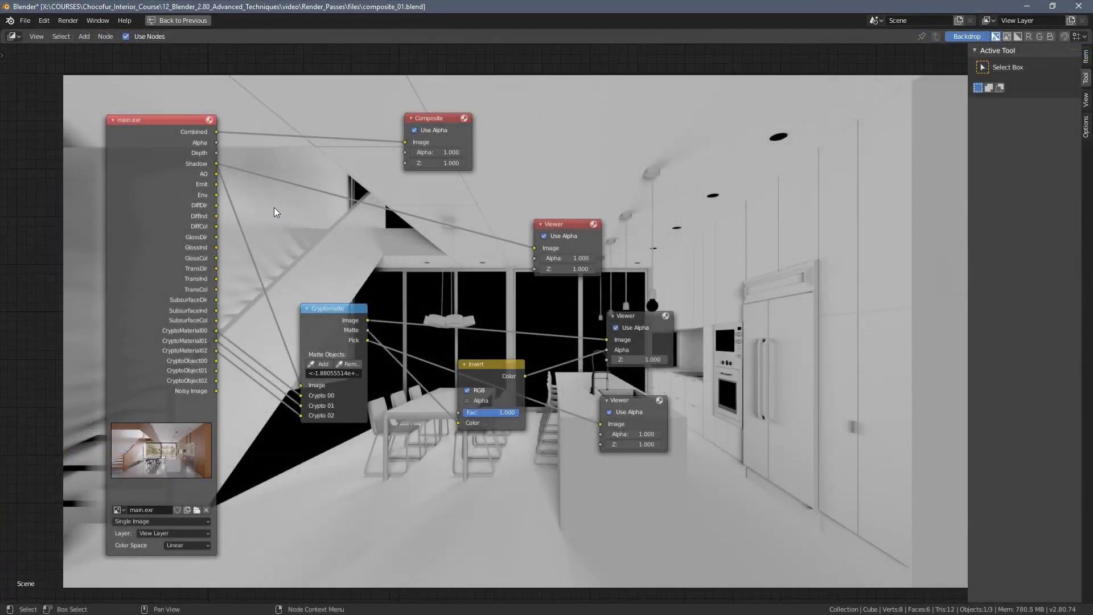
- Link the AO pass to the upper Viewer node and examine it in the backdrop clear of the nodes
scroll(329, 215, up, 2)
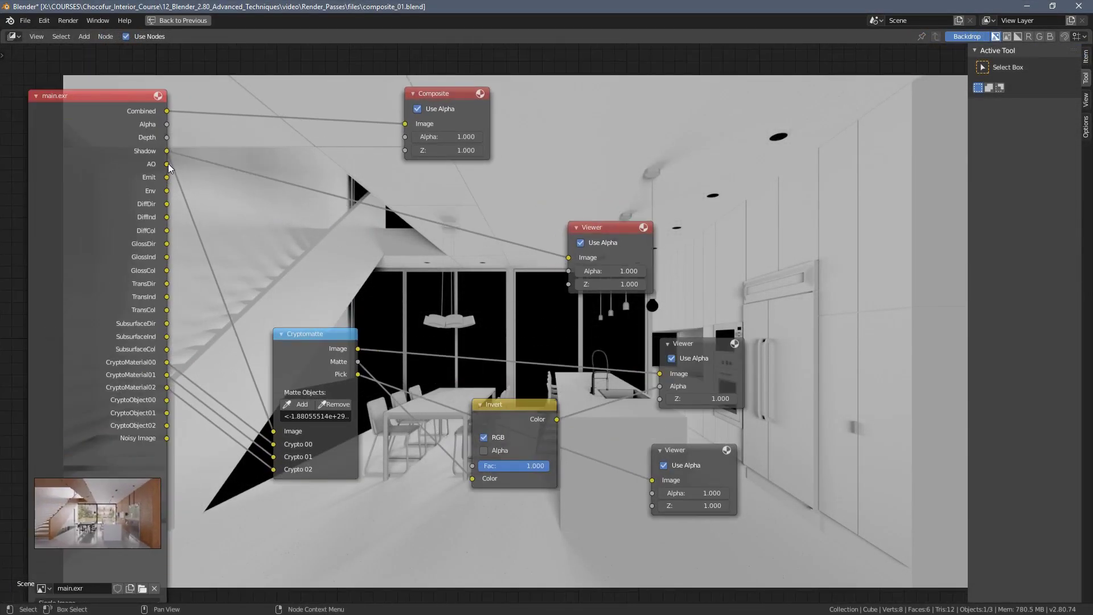
drag(167, 164, 569, 258)
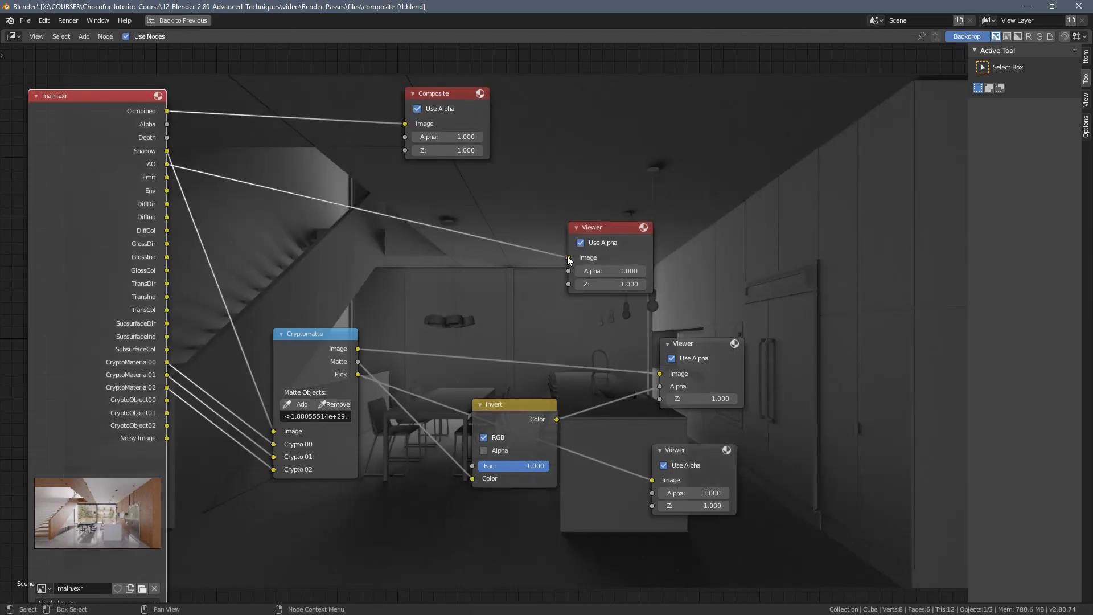
scroll(490, 301, up, 2)
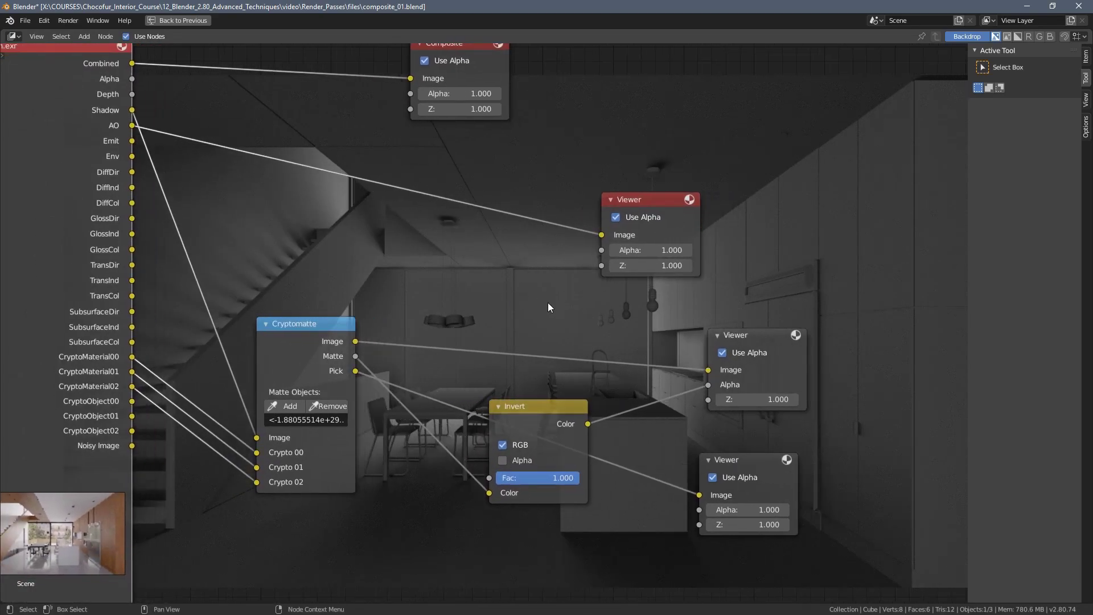
middle_drag(686, 294, 177, 313)
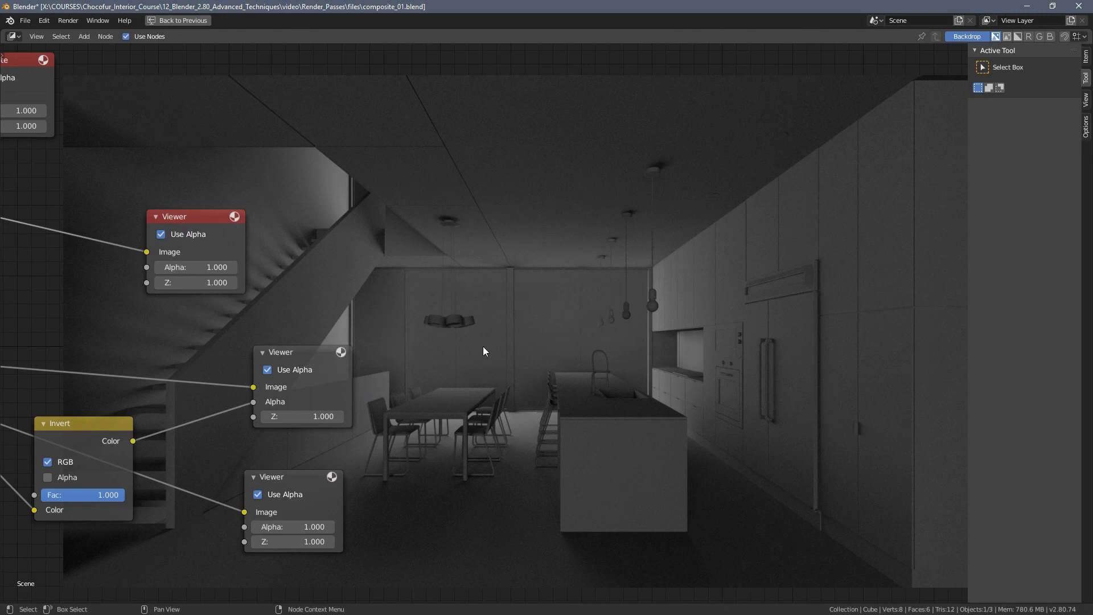
middle_drag(529, 326, 497, 333)
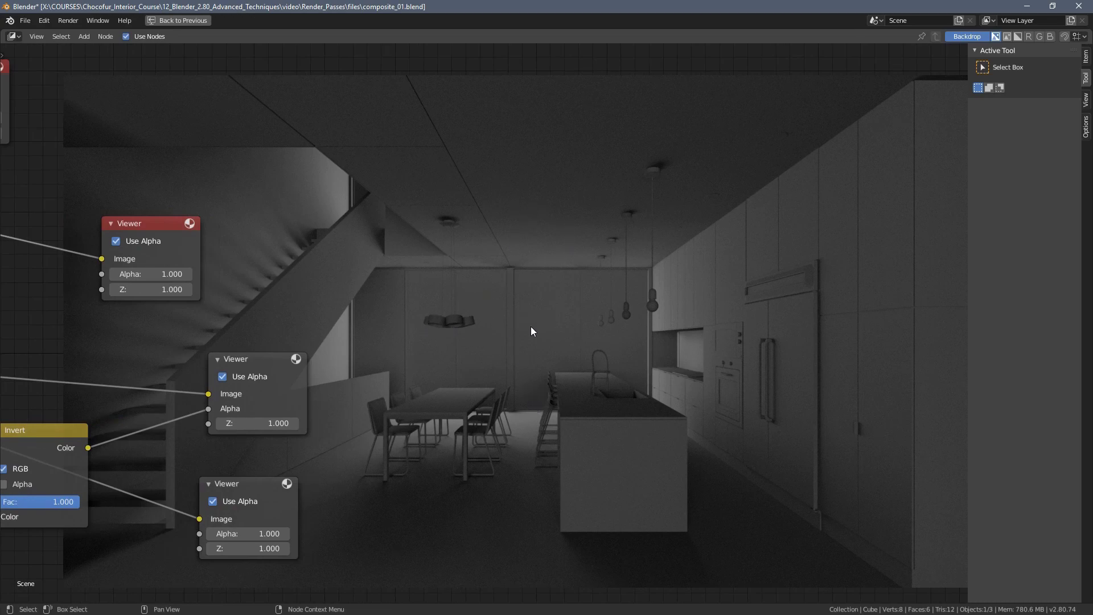
- Feed the AO pass into the Cryptomatte node's Image input, show the Viewer with the inverted matte, and switch to the Rendering workspace
middle_drag(480, 387, 799, 388)
middle_drag(356, 288, 675, 308)
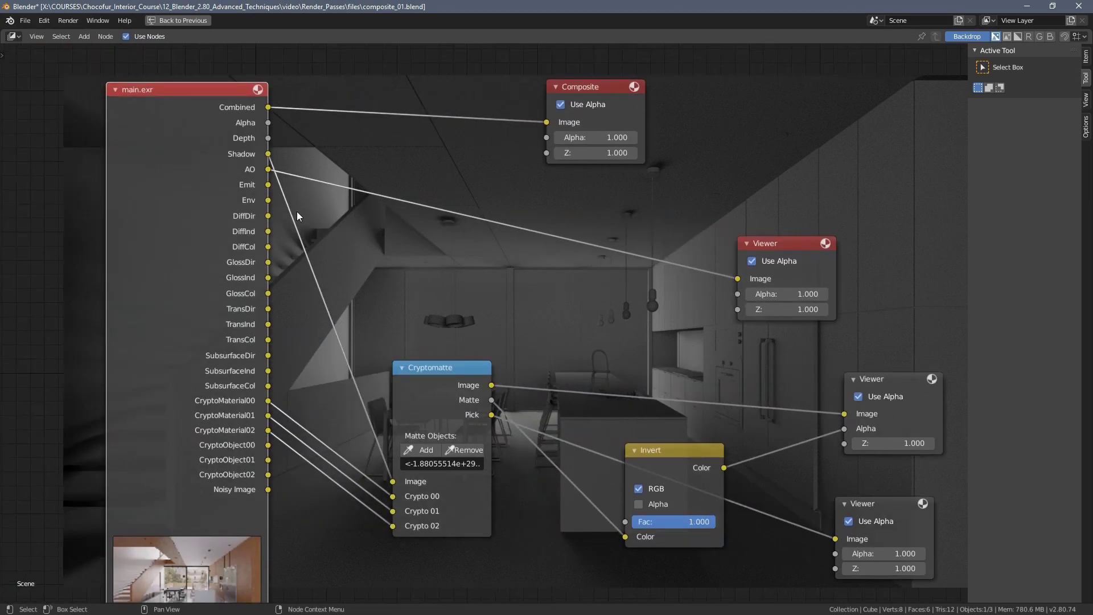
drag(268, 185, 393, 481)
middle_drag(833, 362, 535, 296)
click(586, 314)
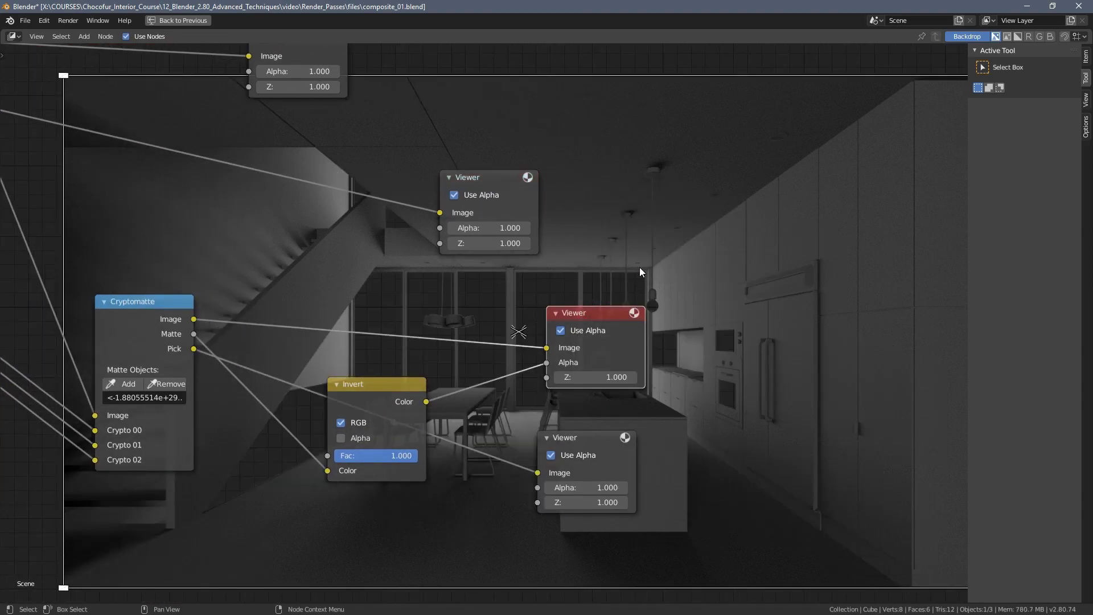
middle_drag(731, 293, 398, 296)
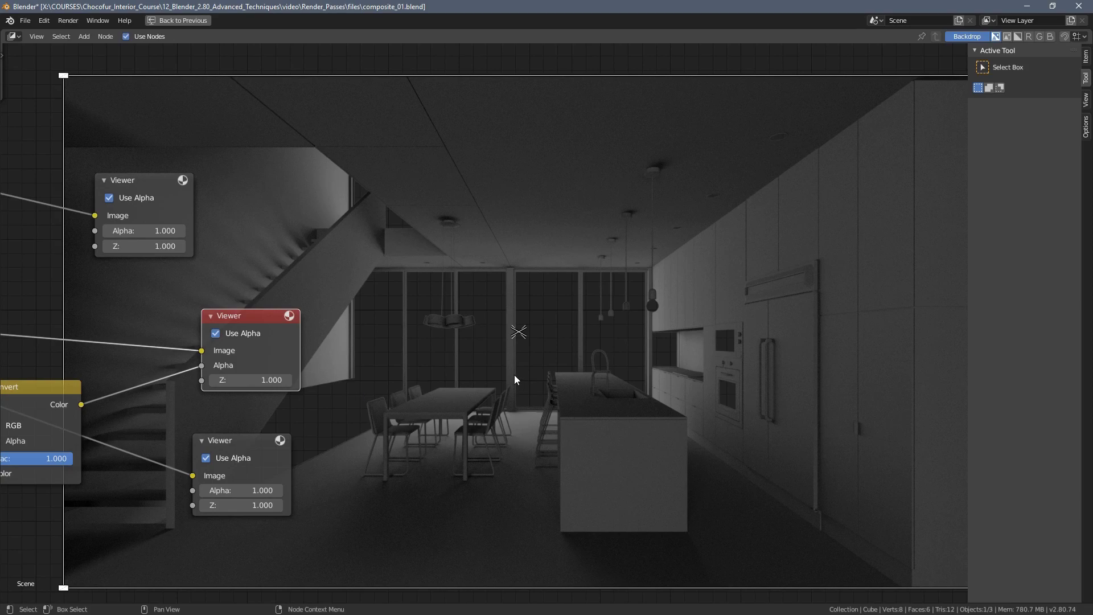
key(ctrl+space)
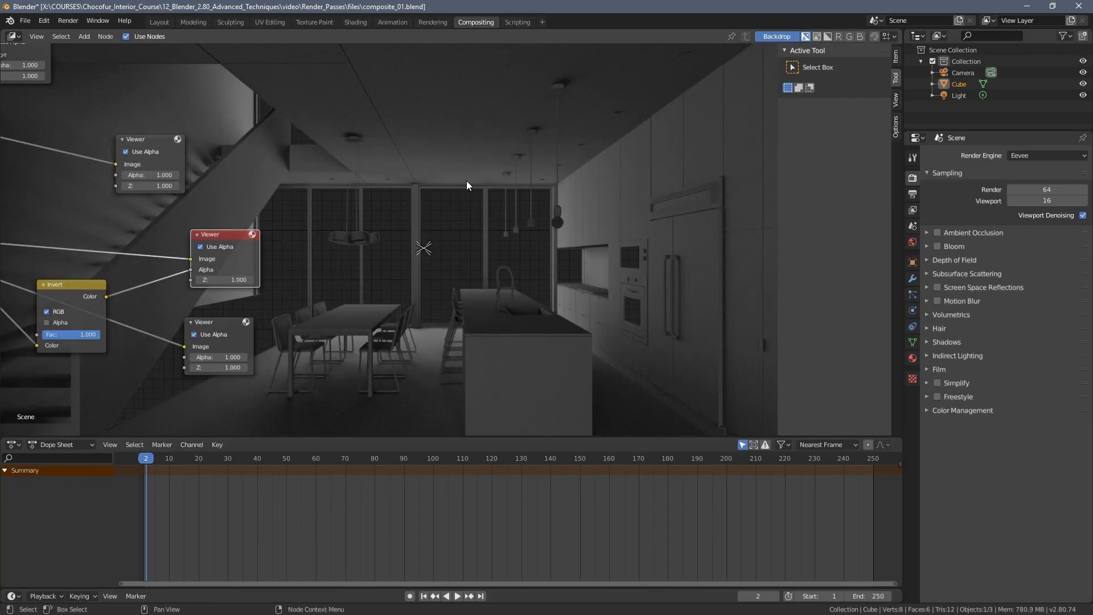
click(432, 22)
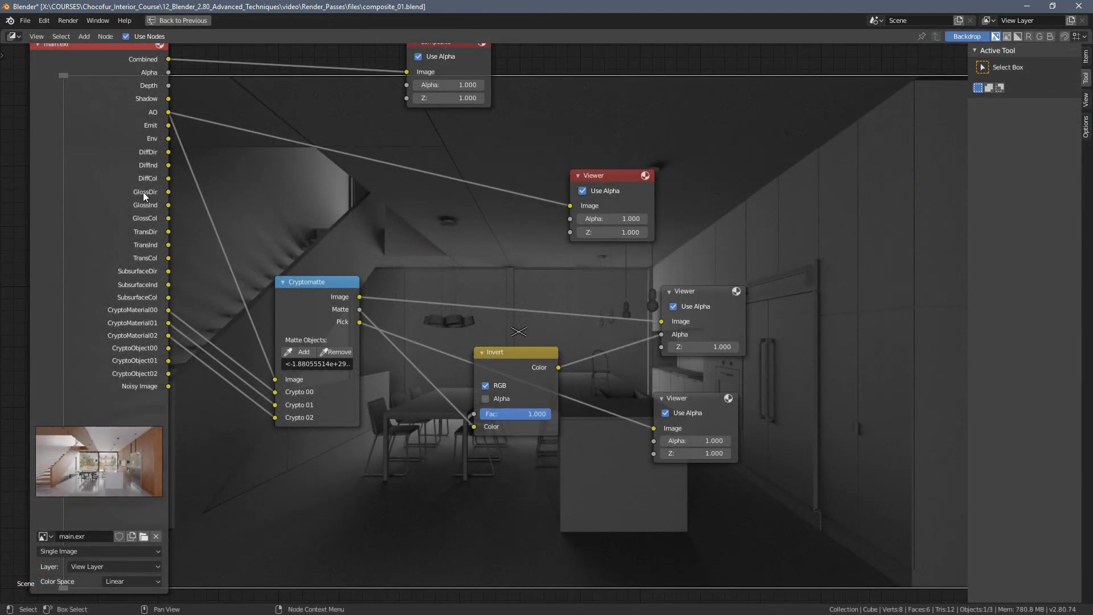
- Link the GlossDir pass to the upper Viewer node and examine its reflections across the staircase, ceiling and windows
drag(169, 193, 568, 207)
middle_drag(480, 194, 80, 182)
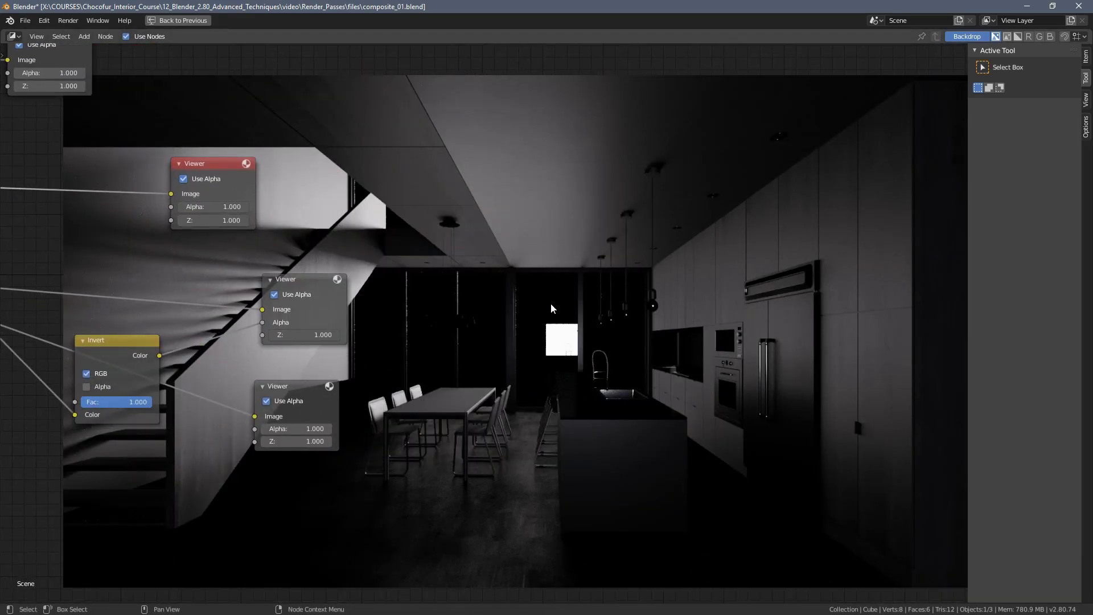
scroll(611, 338, up, 1)
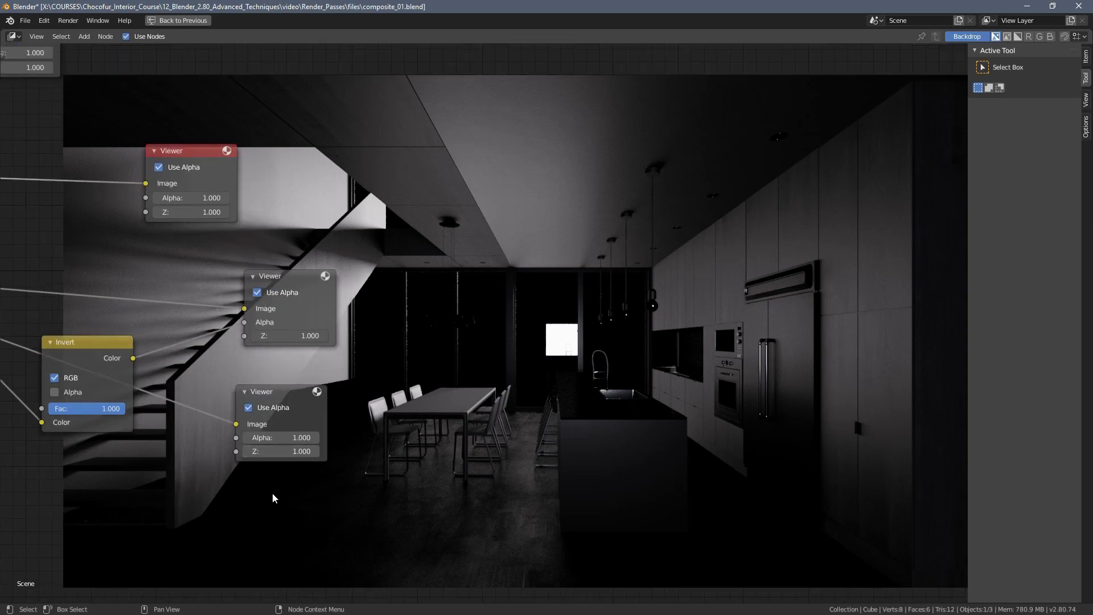
scroll(300, 498, down, 1)
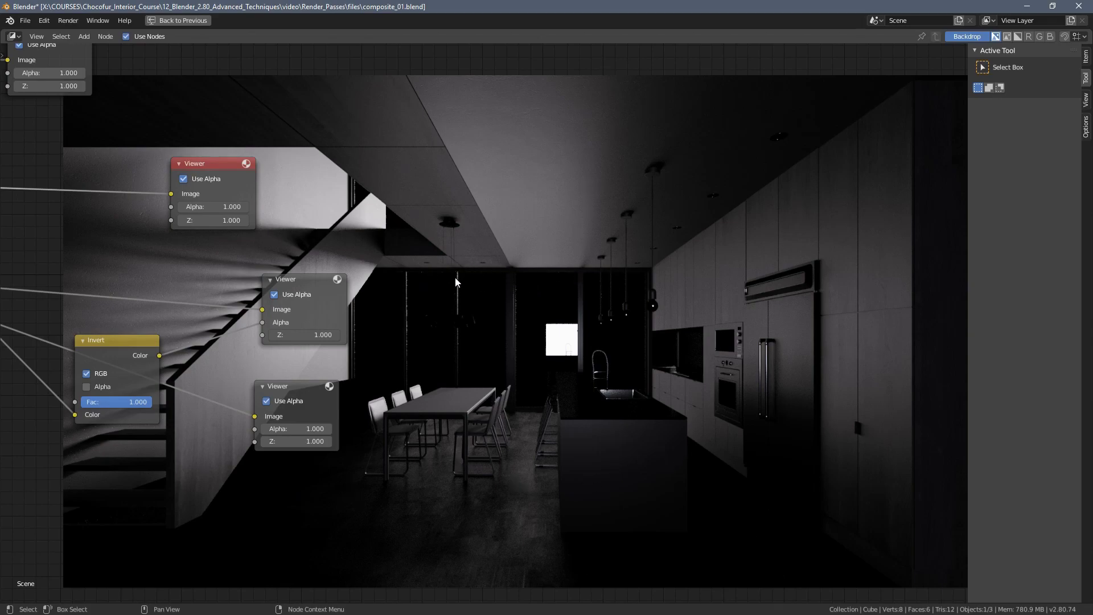
scroll(537, 335, up, 1)
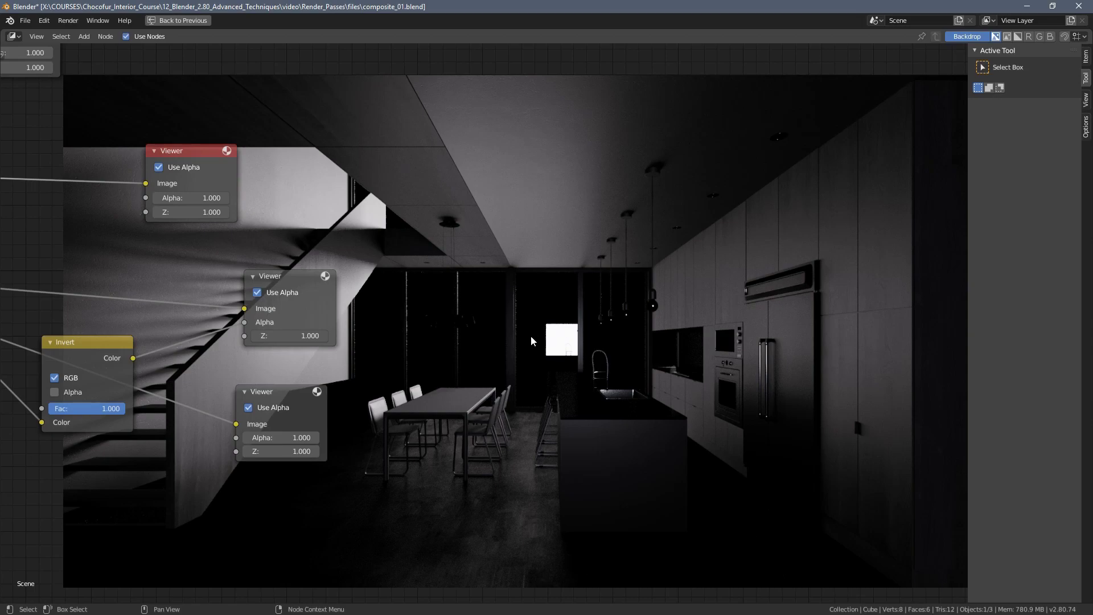
middle_drag(607, 331, 708, 328)
middle_drag(560, 320, 484, 313)
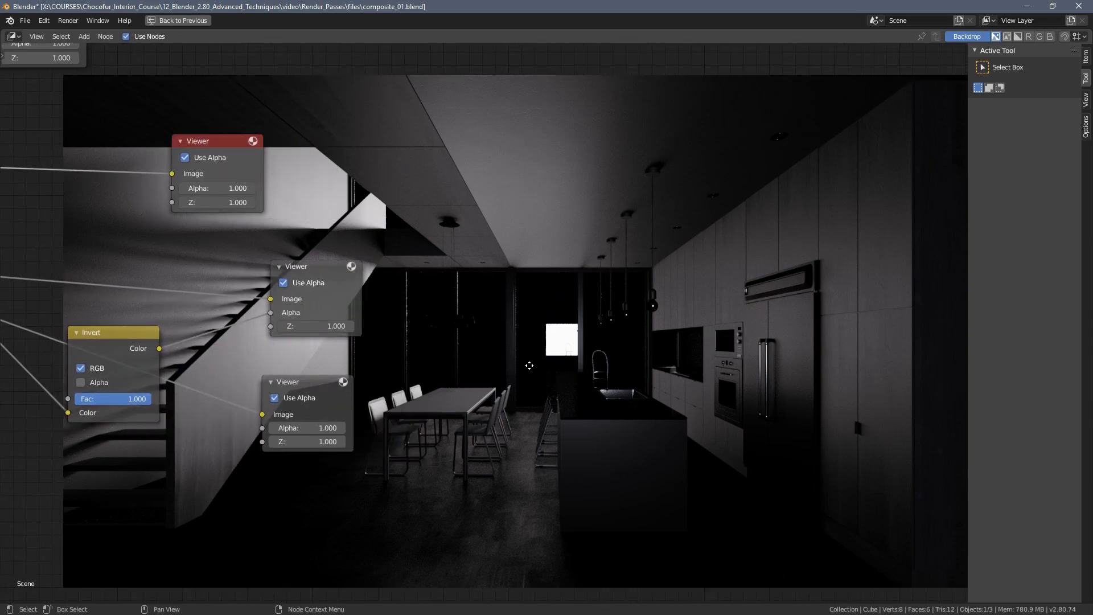
- Feed the DiffDir pass into the Cryptomatte node's Image input and show the Viewer with the inverted matte
middle_drag(530, 366, 968, 370)
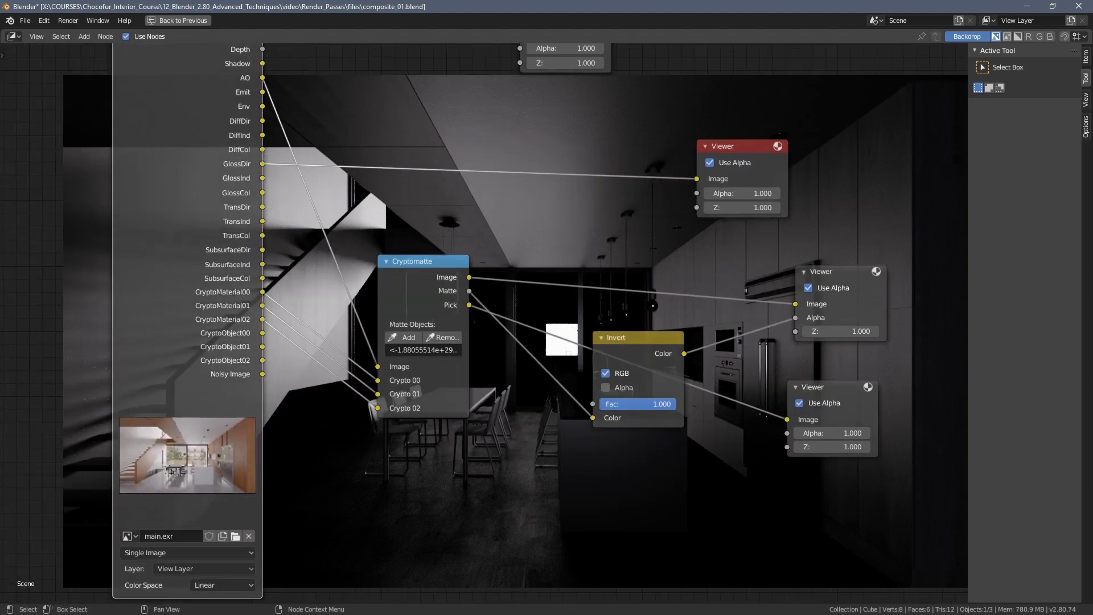
drag(264, 121, 378, 366)
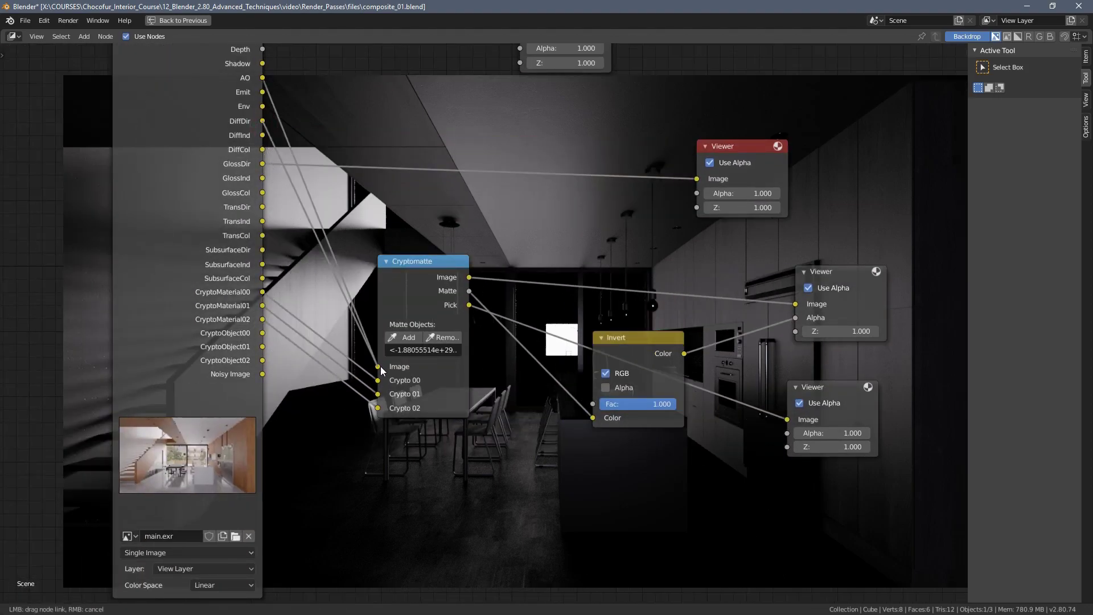
click(829, 273)
middle_drag(793, 268, 549, 341)
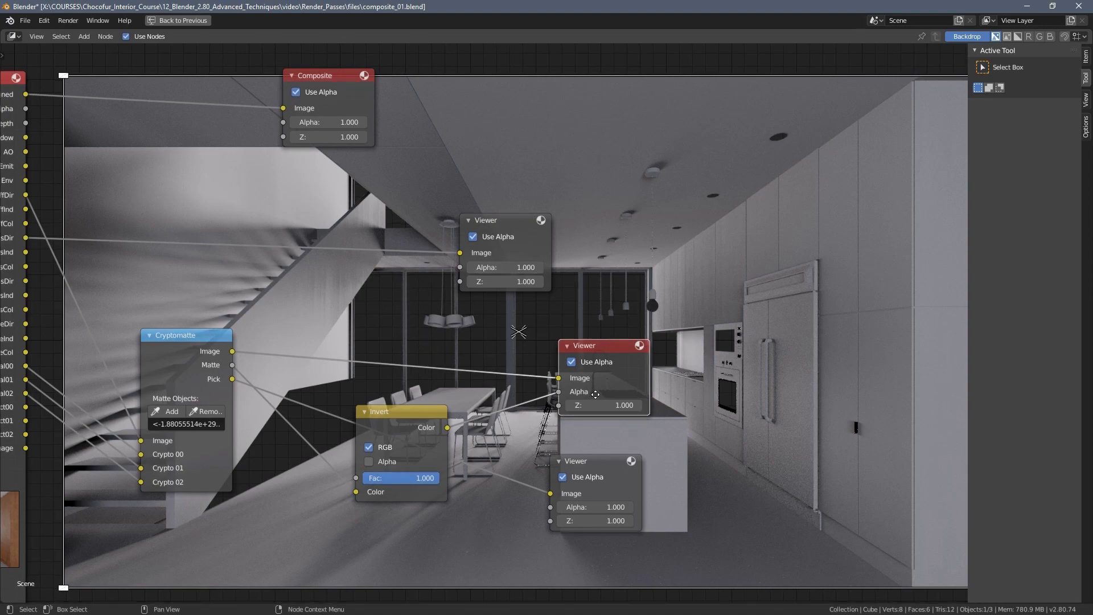
- Clear all entries from the Cryptomatte node's Matte Objects list
middle_drag(200, 432, 326, 387)
click(315, 379)
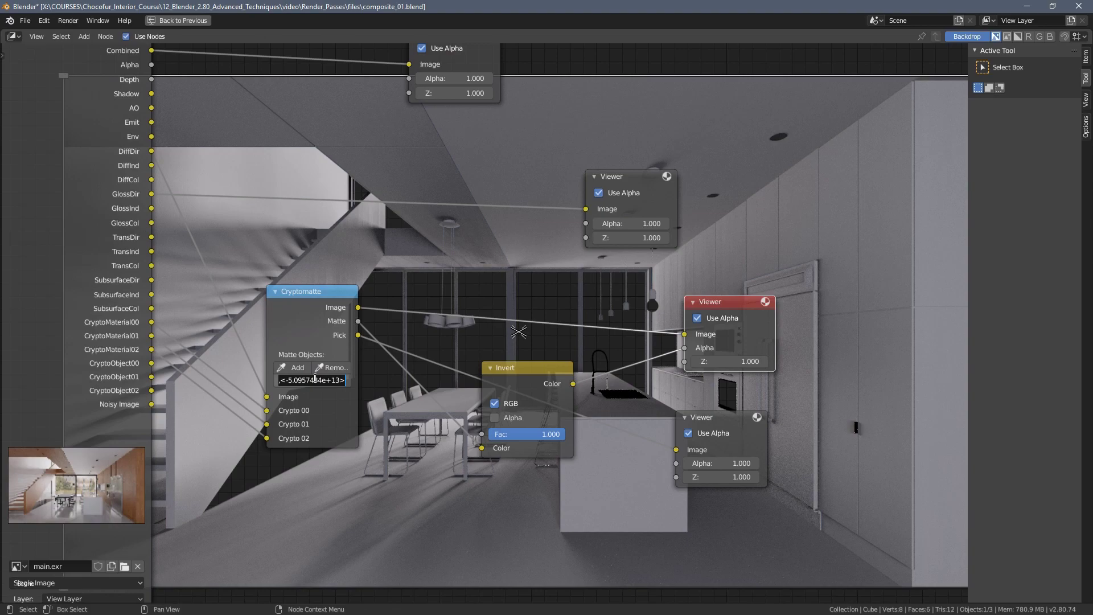
key(ctrl+a)
key(BackSpace)
key(Return)
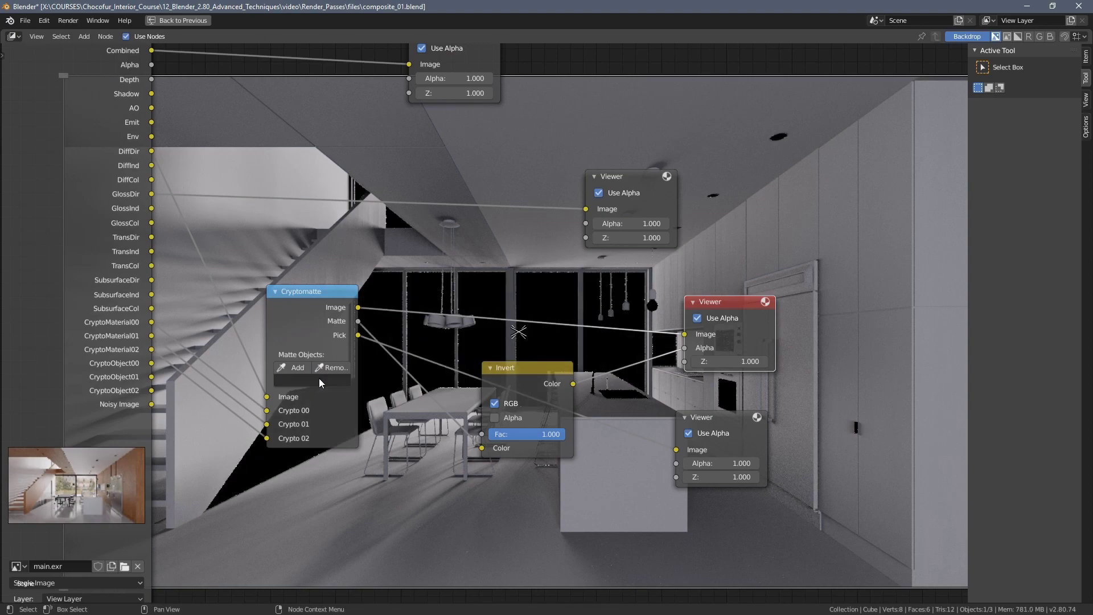
- Add the window glass material to the matte objects using the Pick Viewer, and show the masked DiffDir pass in the backdrop
click(705, 419)
middle_drag(537, 422, 500, 446)
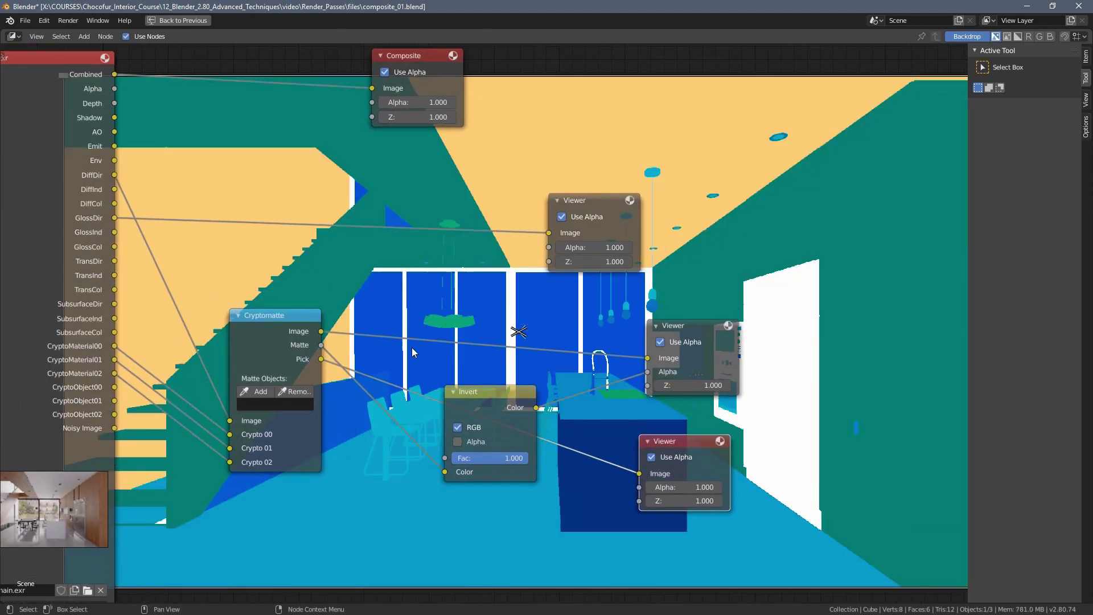
click(256, 391)
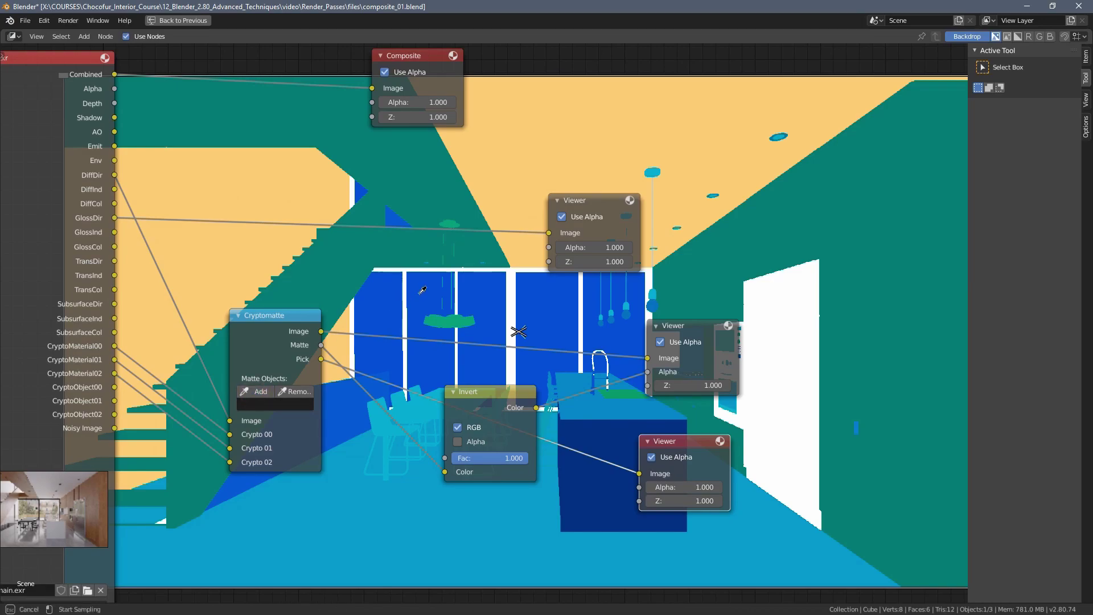
click(420, 293)
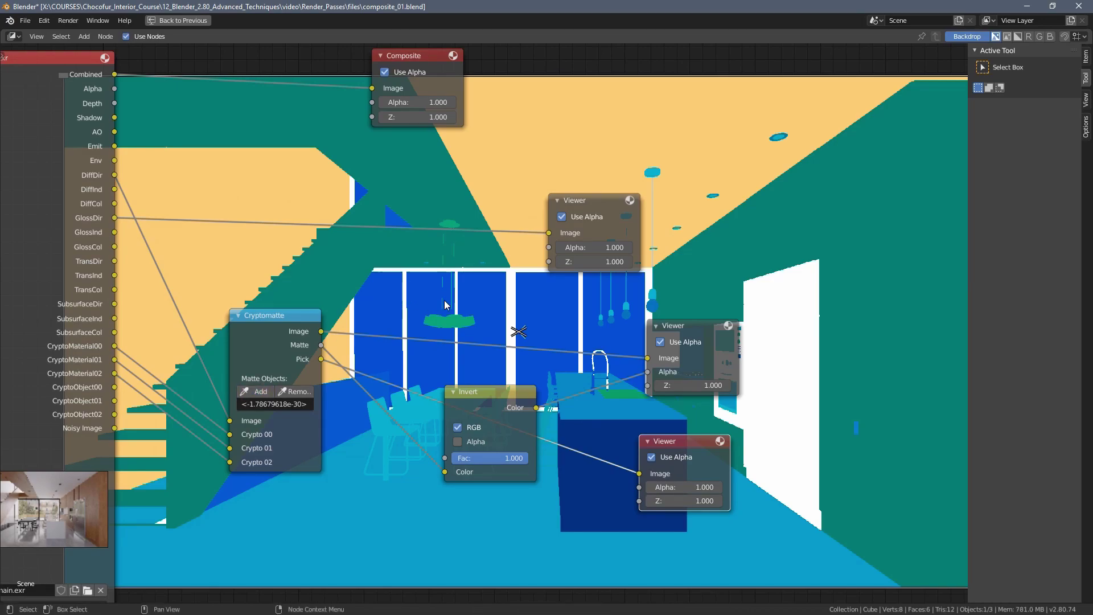
click(684, 327)
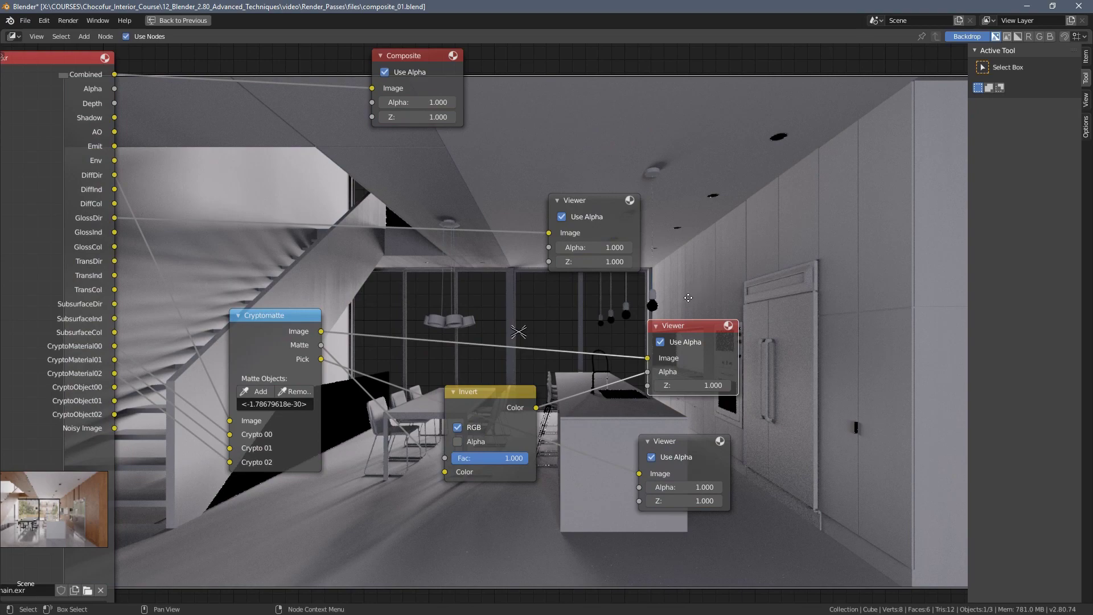
middle_drag(689, 298, 525, 391)
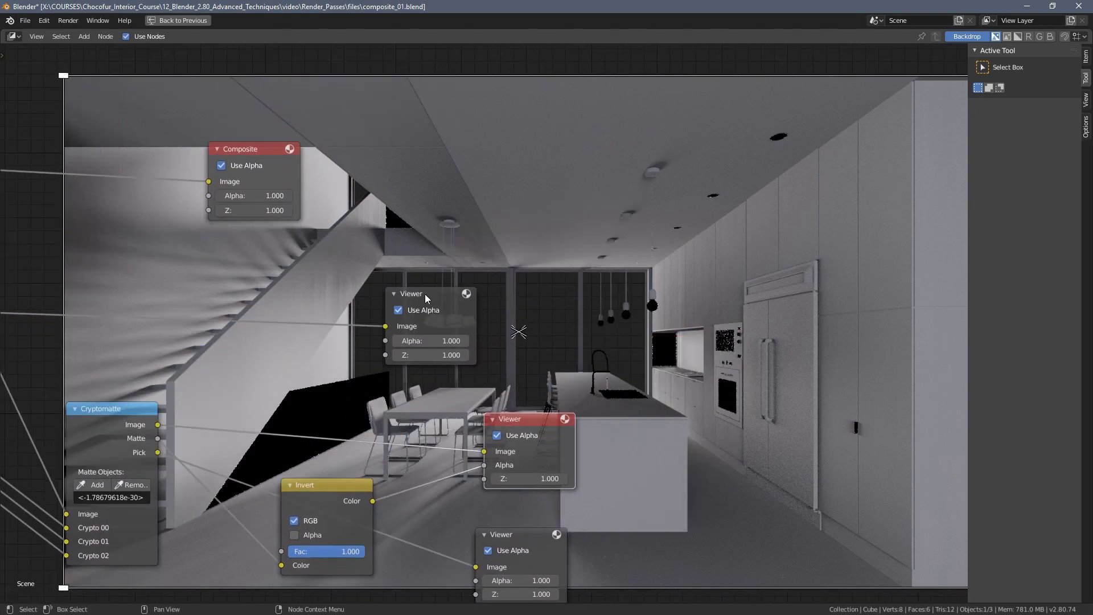
- Feed the GlossDir pass into the Cryptomatte node's Image input and examine the masked reflections in the backdrop
drag(503, 417, 569, 407)
middle_drag(406, 376, 635, 346)
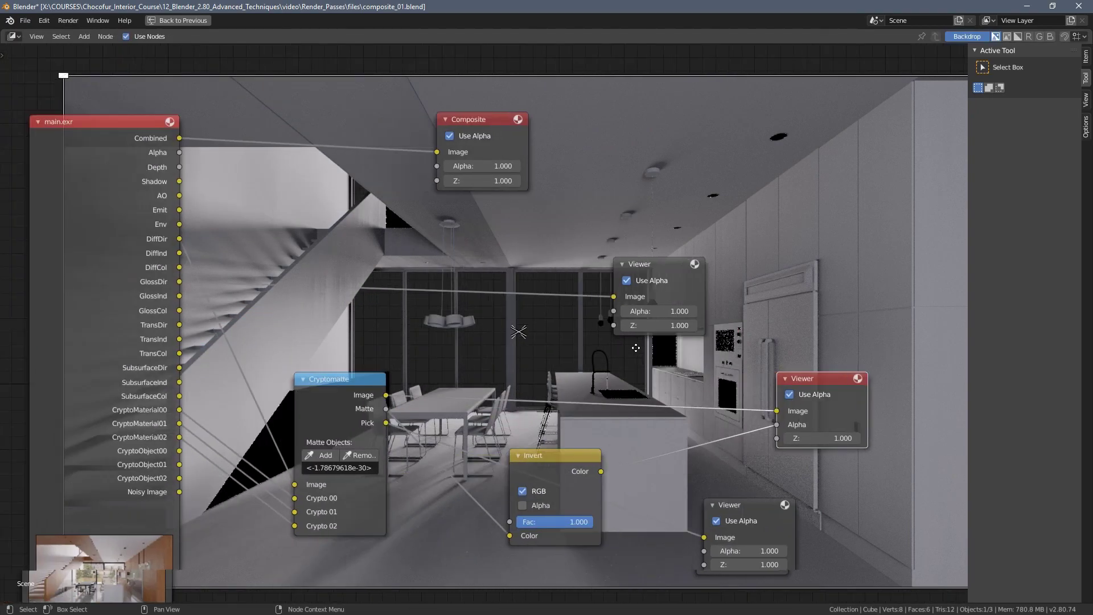
drag(349, 379, 385, 366)
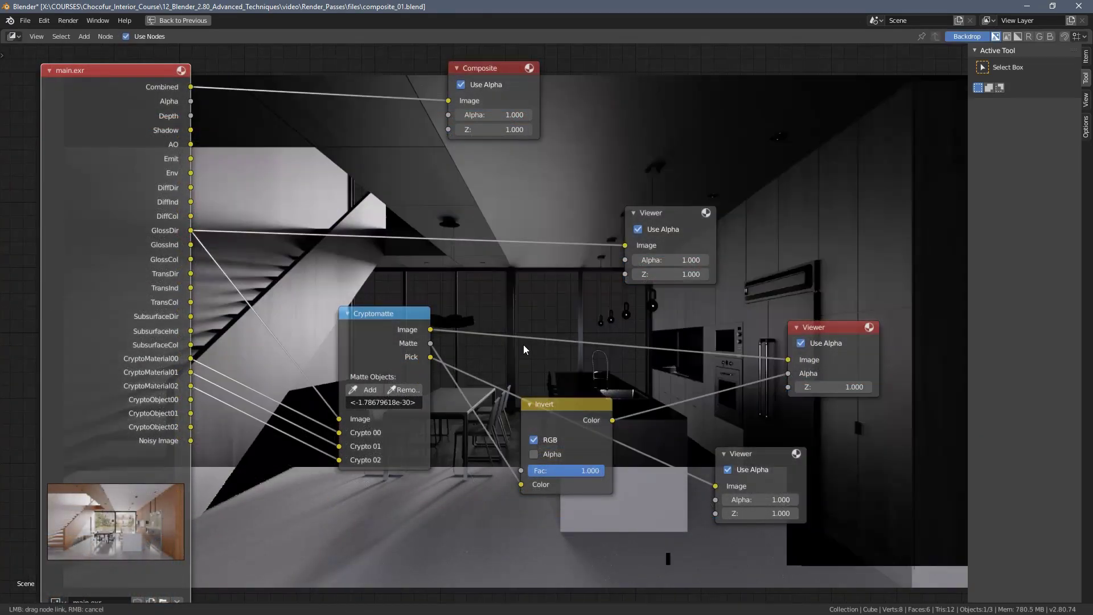
middle_drag(671, 348, 546, 367)
drag(735, 356, 733, 345)
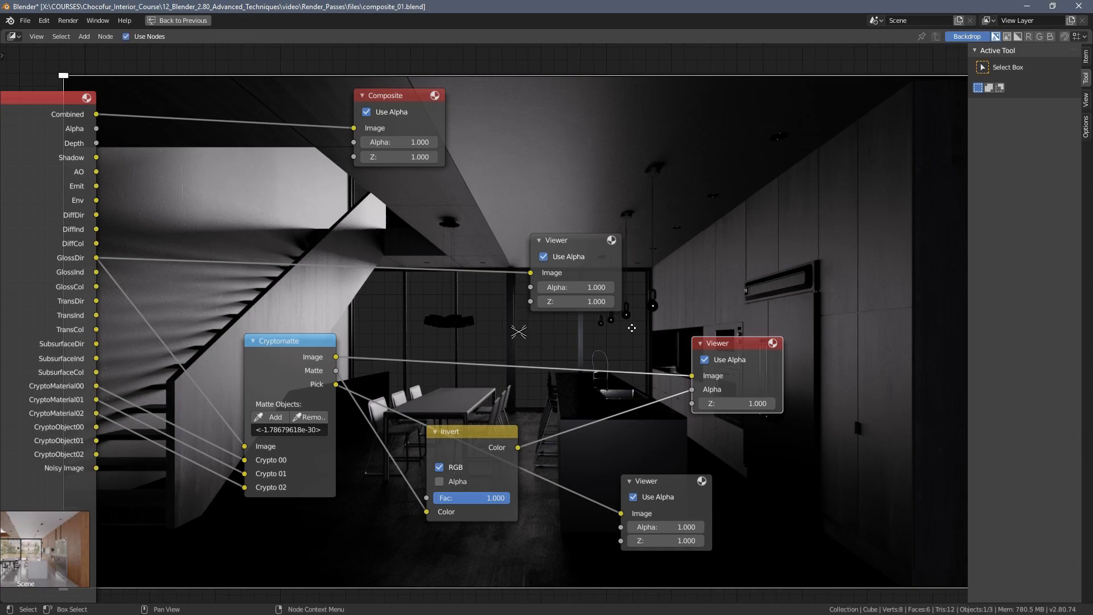
middle_drag(583, 258, 550, 306)
middle_drag(619, 315, 420, 373)
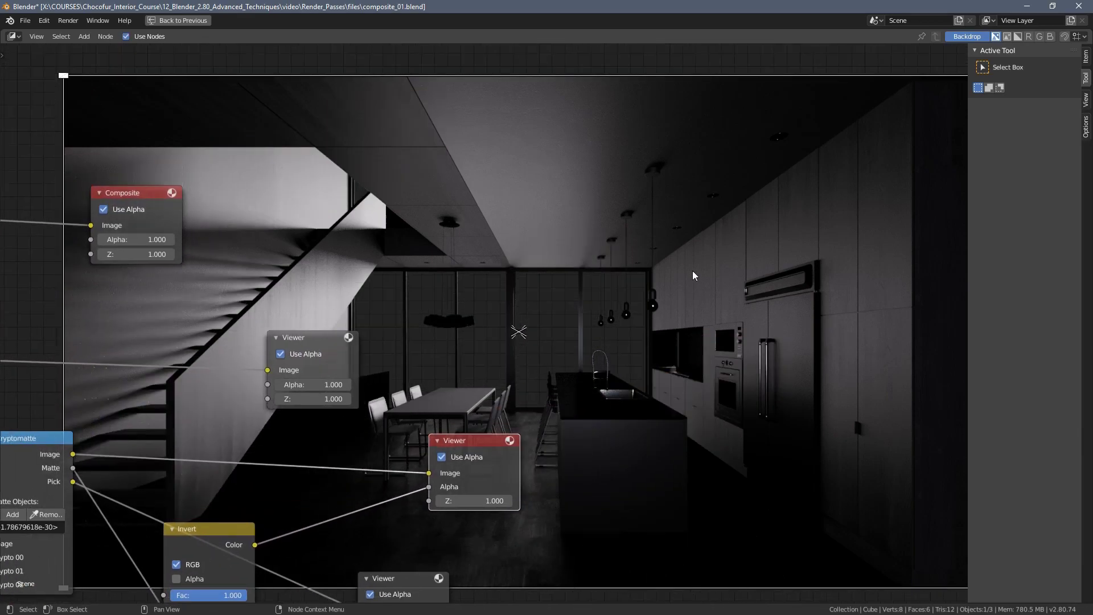
scroll(654, 371, down, 1)
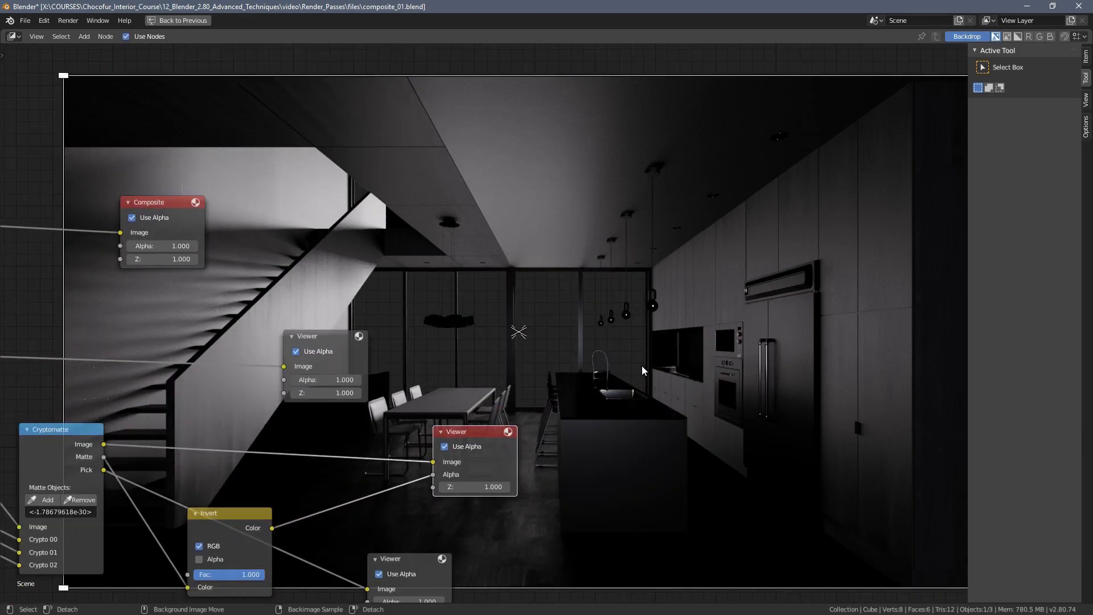
alt+middle_drag(677, 372, 634, 365)
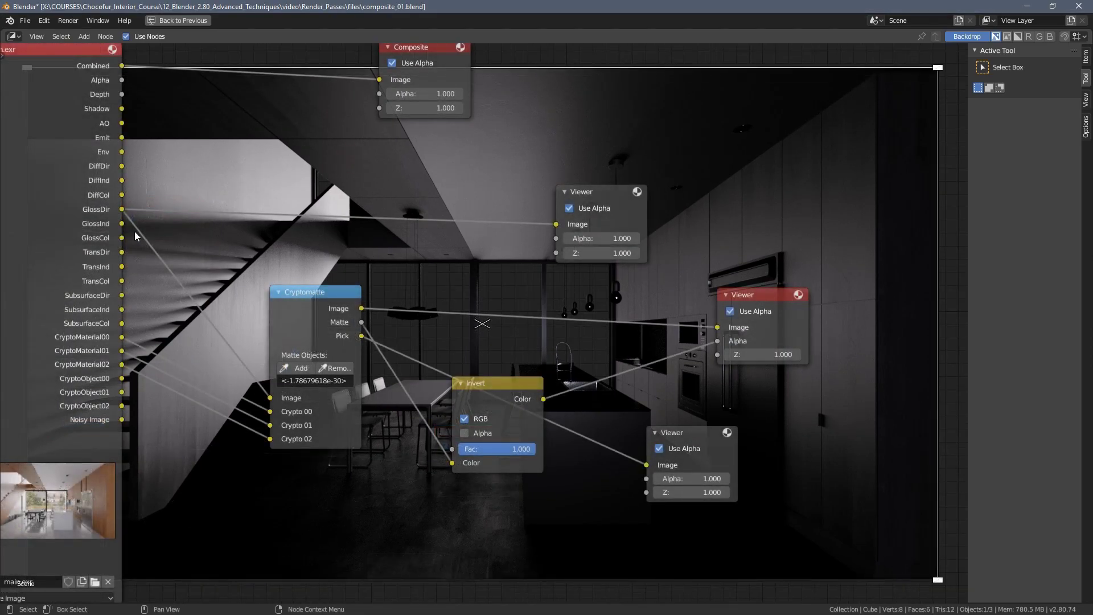
- Link the GlossInd pass to the upper Viewer node and examine its indirect reflections in the backdrop
drag(122, 223, 557, 224)
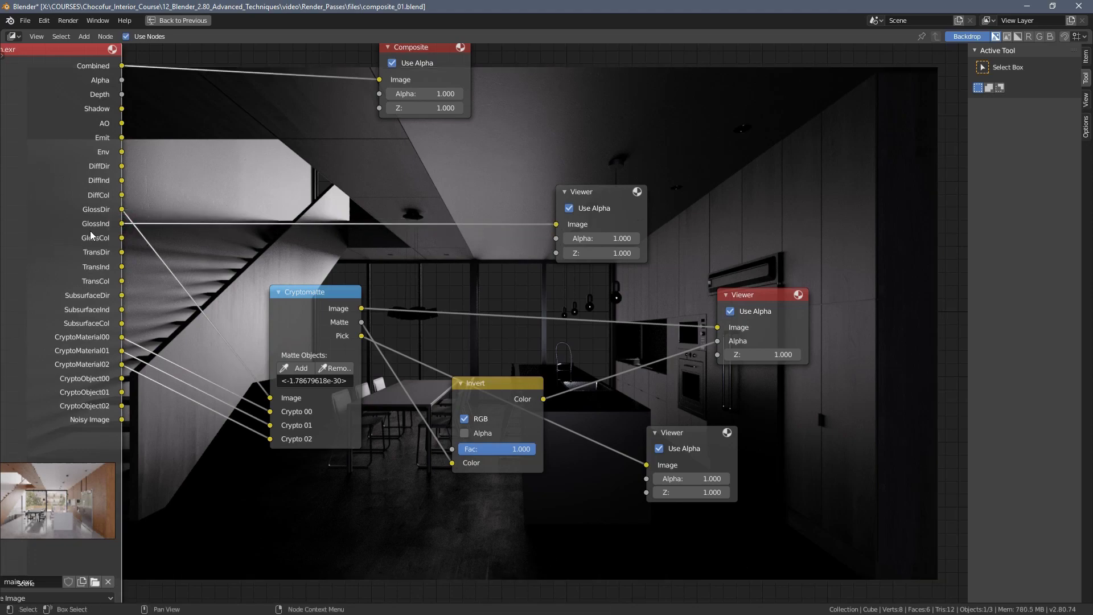
click(601, 191)
middle_drag(600, 243, 285, 225)
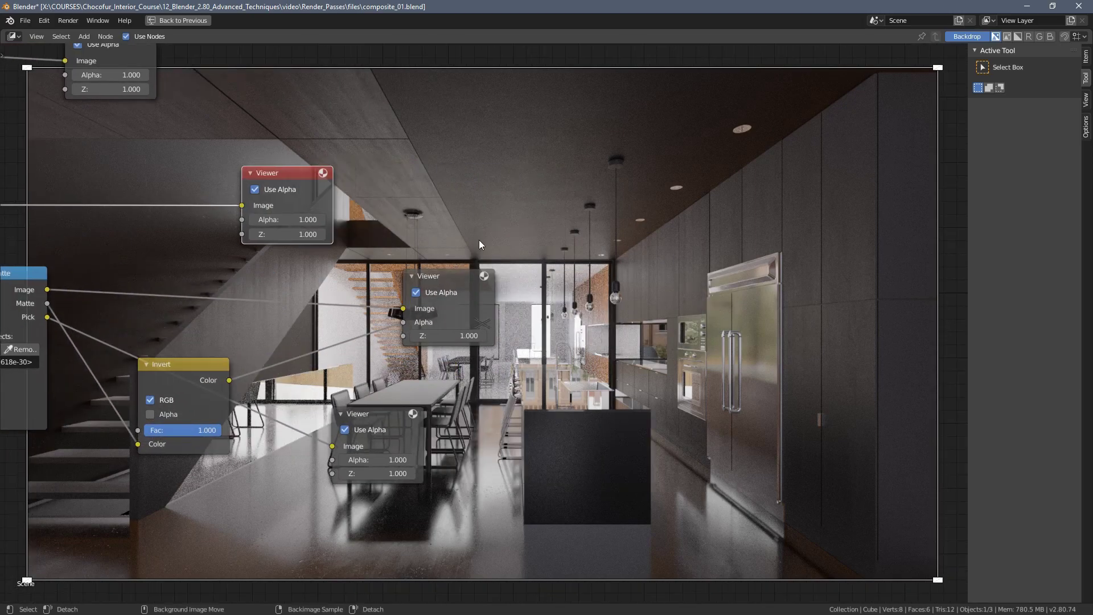
alt+middle_drag(480, 241, 422, 261)
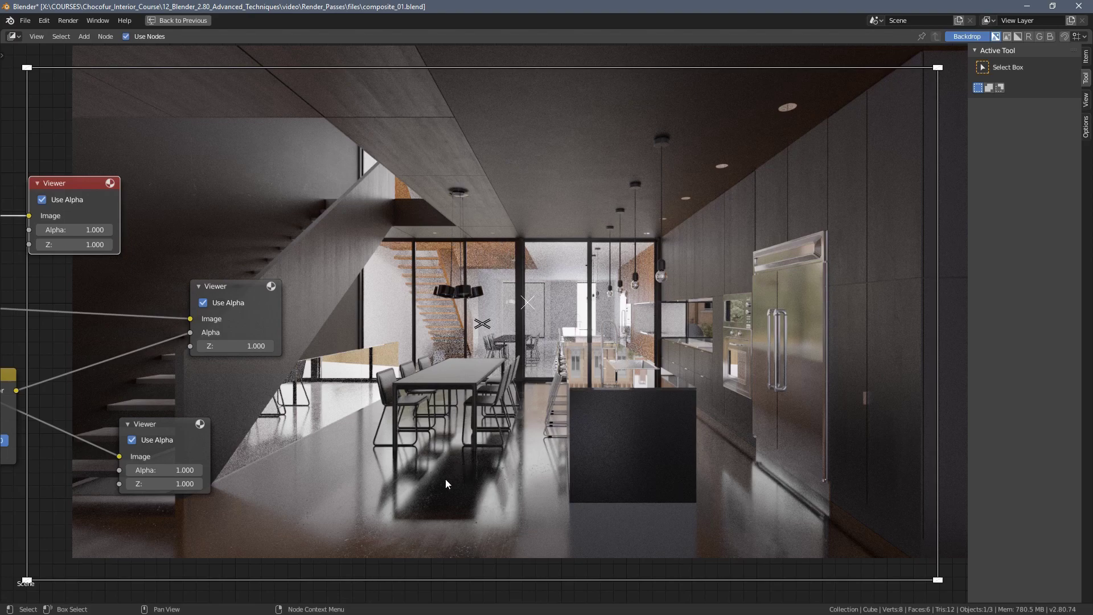
- Feed the GlossInd pass into the Cryptomatte node's Image input and show the Viewer with the inverted matte
middle_drag(316, 422, 881, 417)
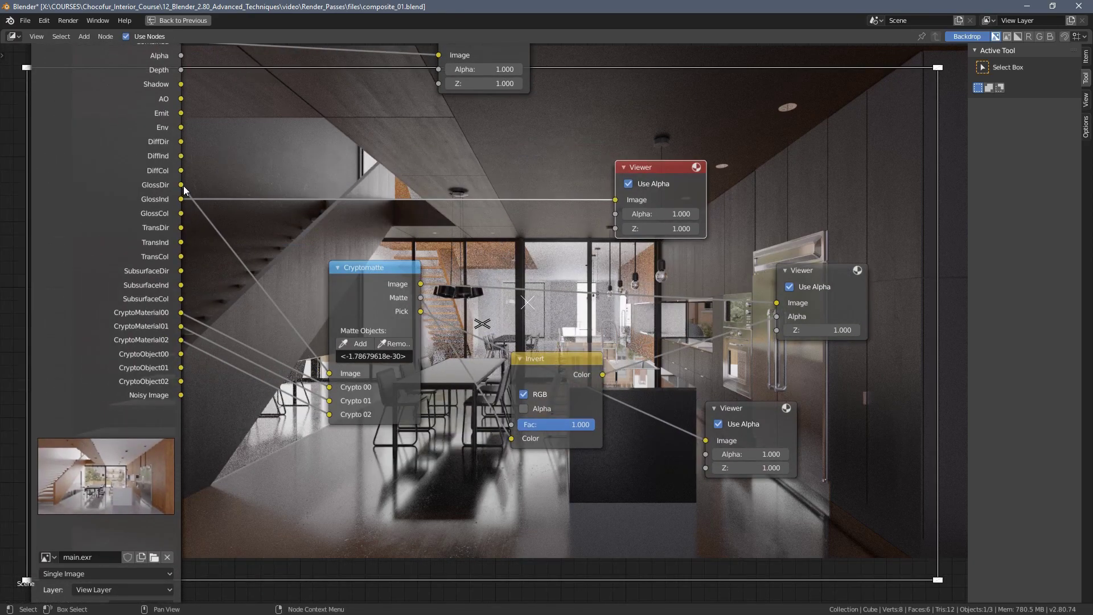
drag(180, 199, 330, 374)
middle_drag(683, 309, 629, 326)
click(745, 287)
- Clear the Matte Objects list of the Cryptomatte node
click(381, 380)
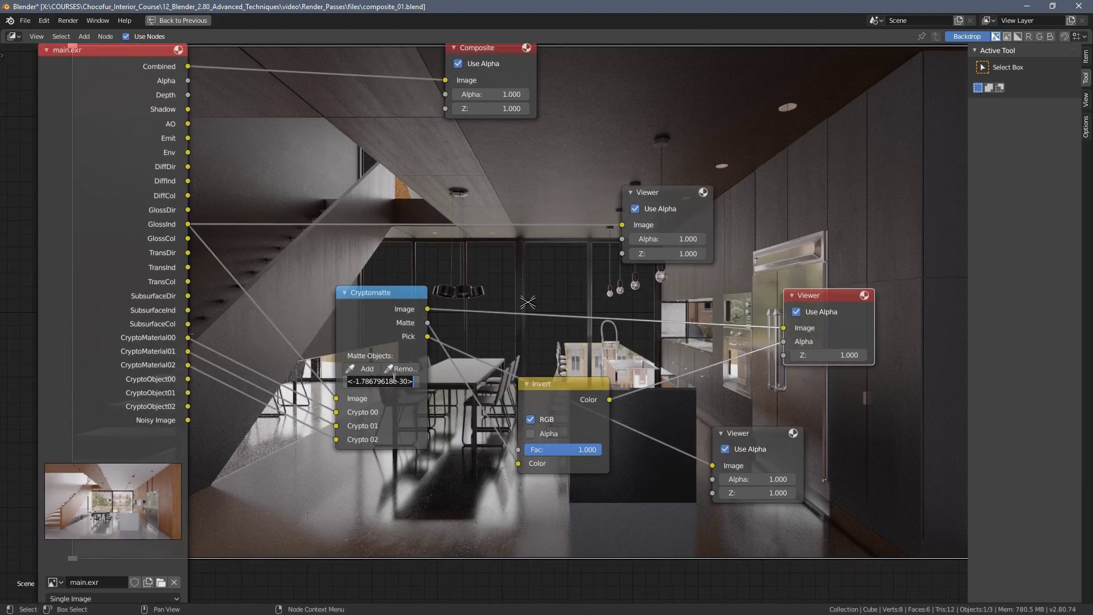
key(BackSpace)
key(Return)
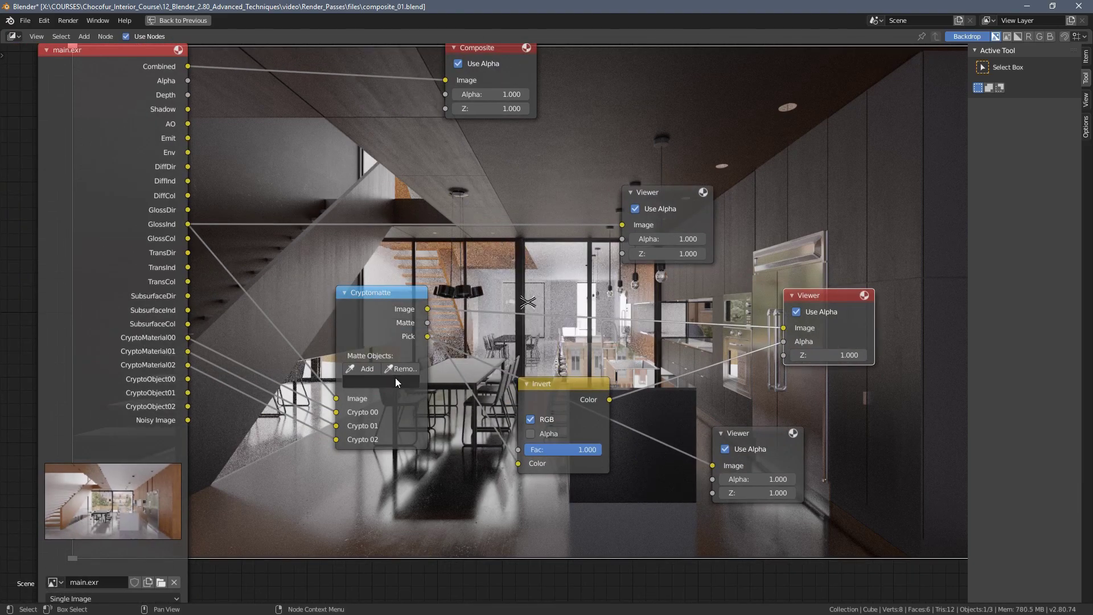
- Show the Pick Viewer and add the floor, the surface beneath the staircase and the window glass to the matte objects
middle_drag(758, 414, 617, 397)
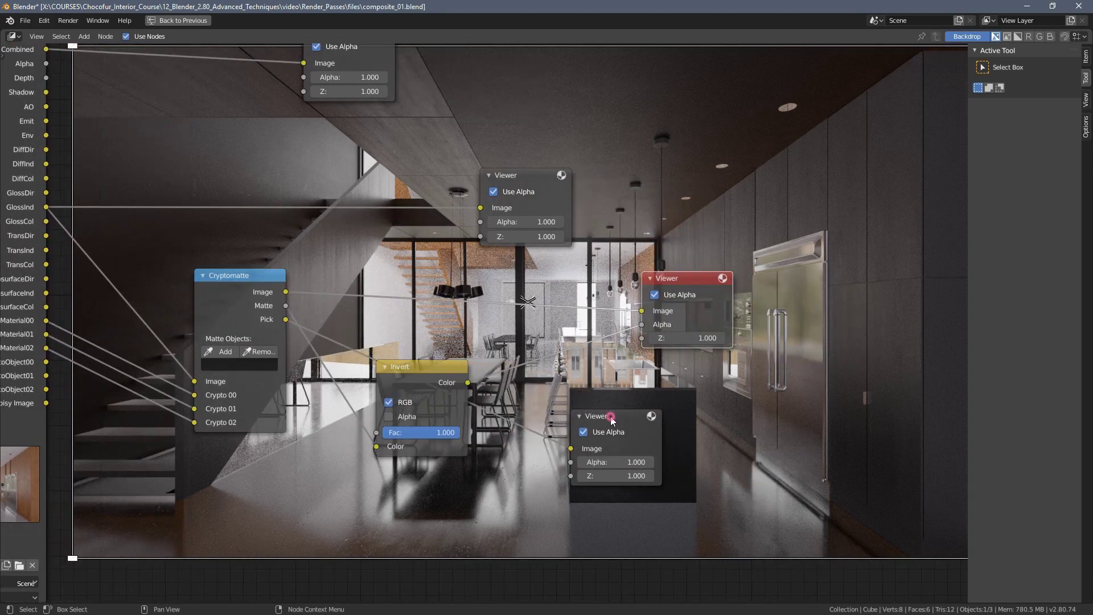
click(610, 417)
click(221, 352)
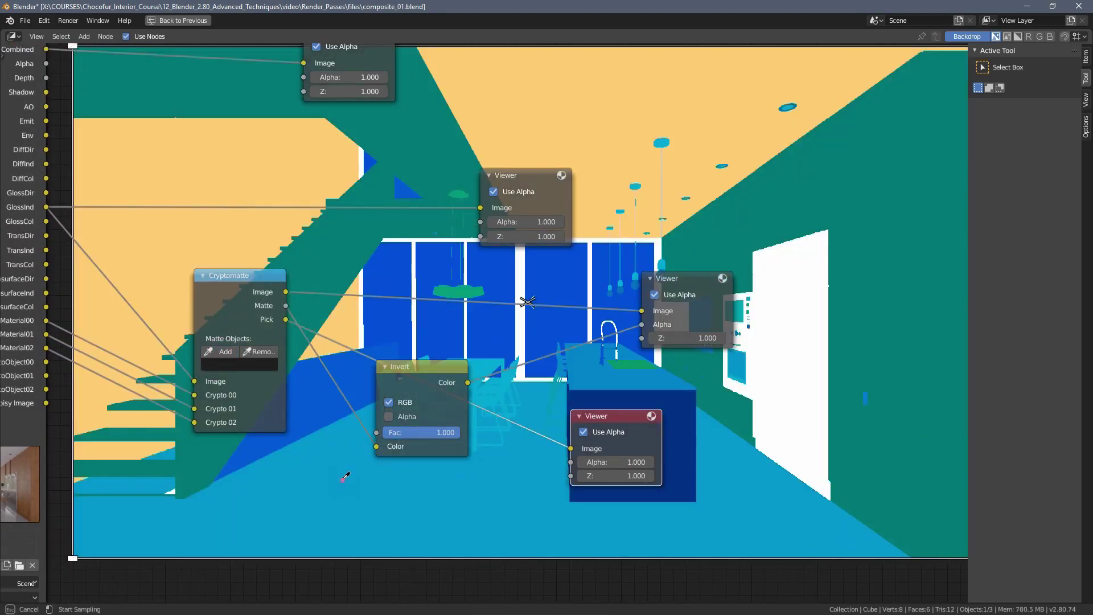
click(345, 476)
click(221, 353)
click(309, 390)
click(220, 351)
click(388, 273)
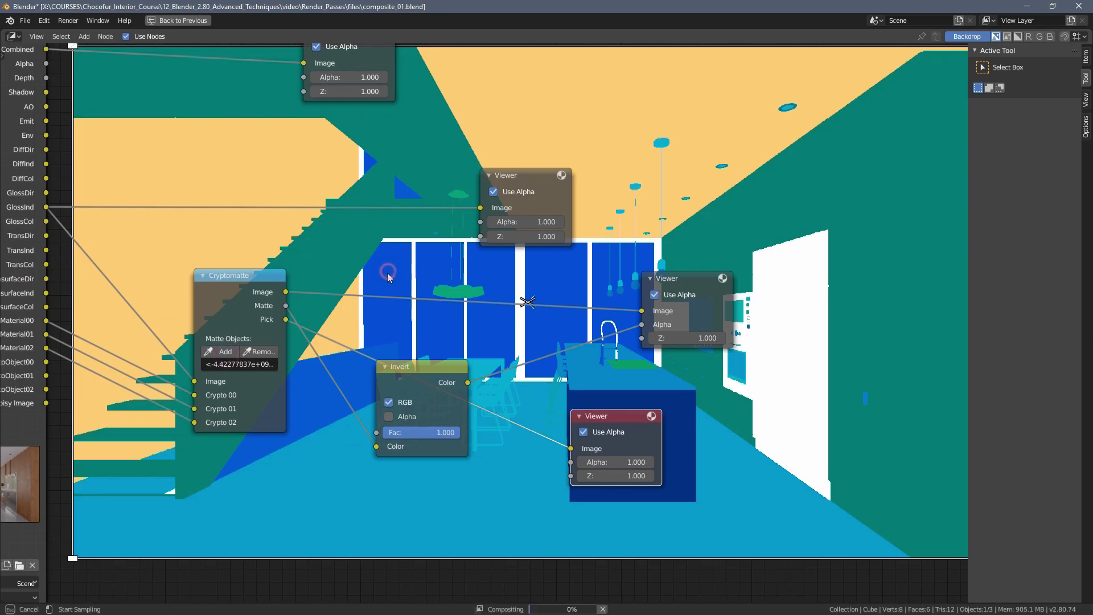
click(388, 277)
- Show the masked GlossInd pass in the backdrop and set the Invert node's Fac to 0.000
click(689, 281)
middle_drag(689, 280, 627, 302)
middle_drag(399, 450, 454, 424)
drag(452, 438, 376, 439)
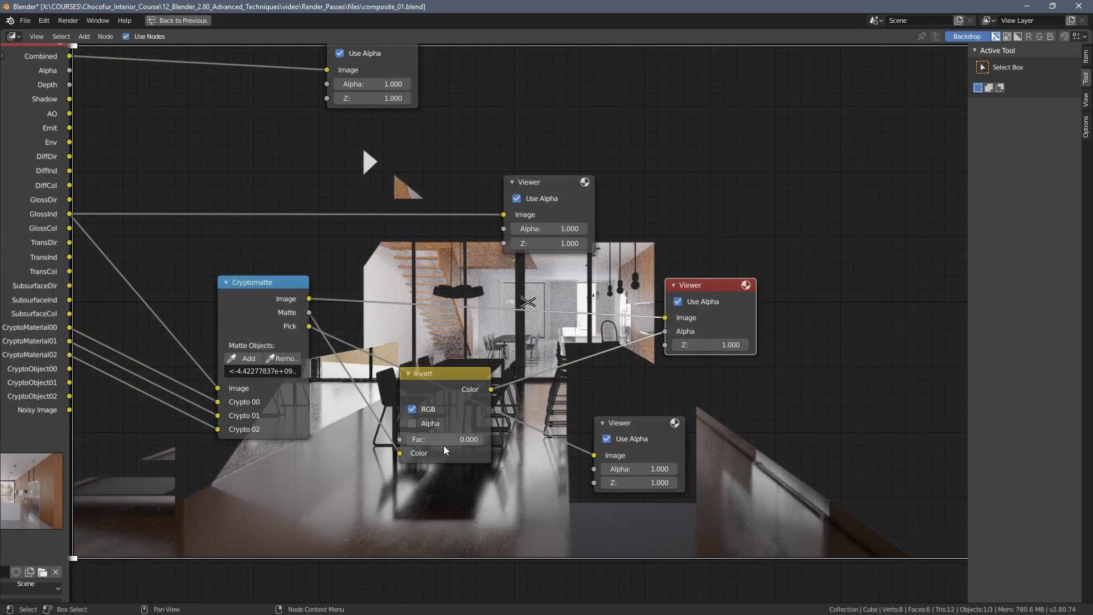
middle_drag(433, 441, 392, 365)
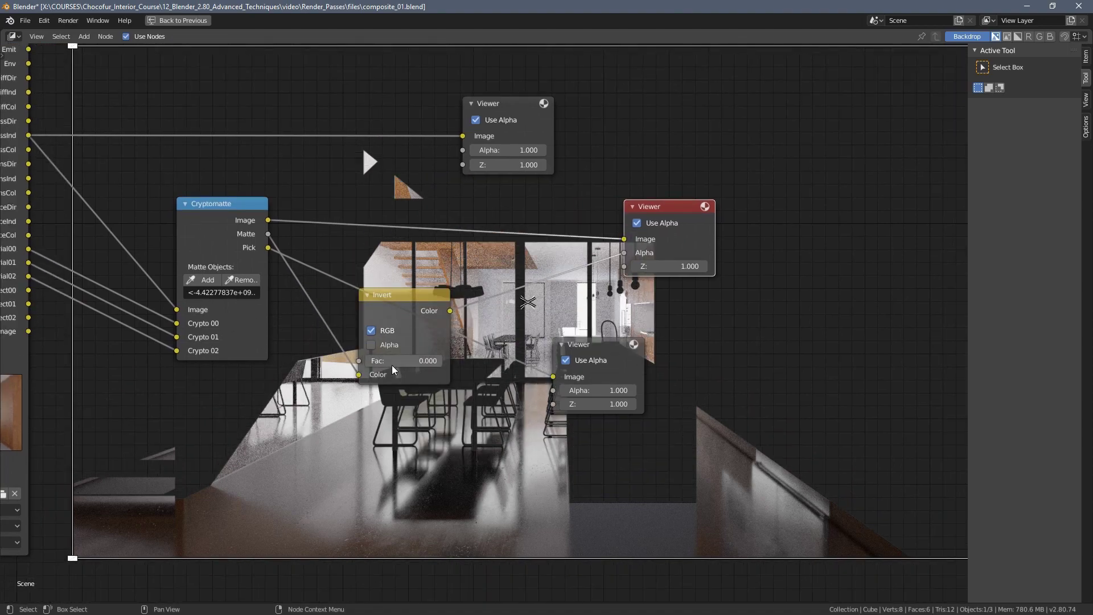
drag(392, 364, 399, 364)
drag(428, 360, 365, 360)
drag(401, 299, 414, 281)
middle_drag(637, 233, 638, 360)
scroll(638, 360, down, 2)
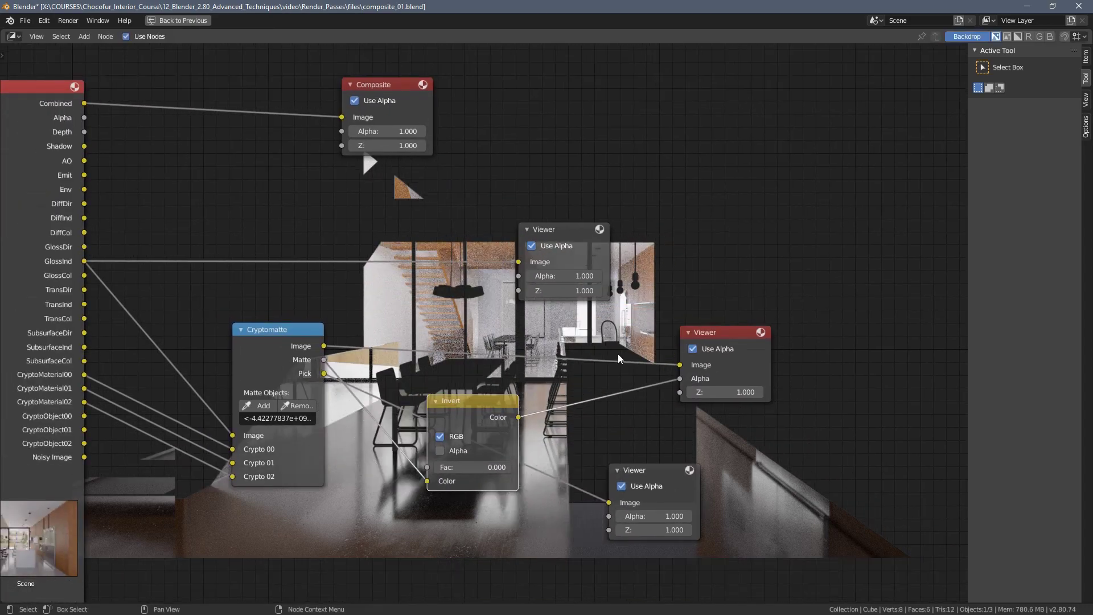
scroll(617, 354, down, 1)
key(ctrl+space)
click(433, 21)
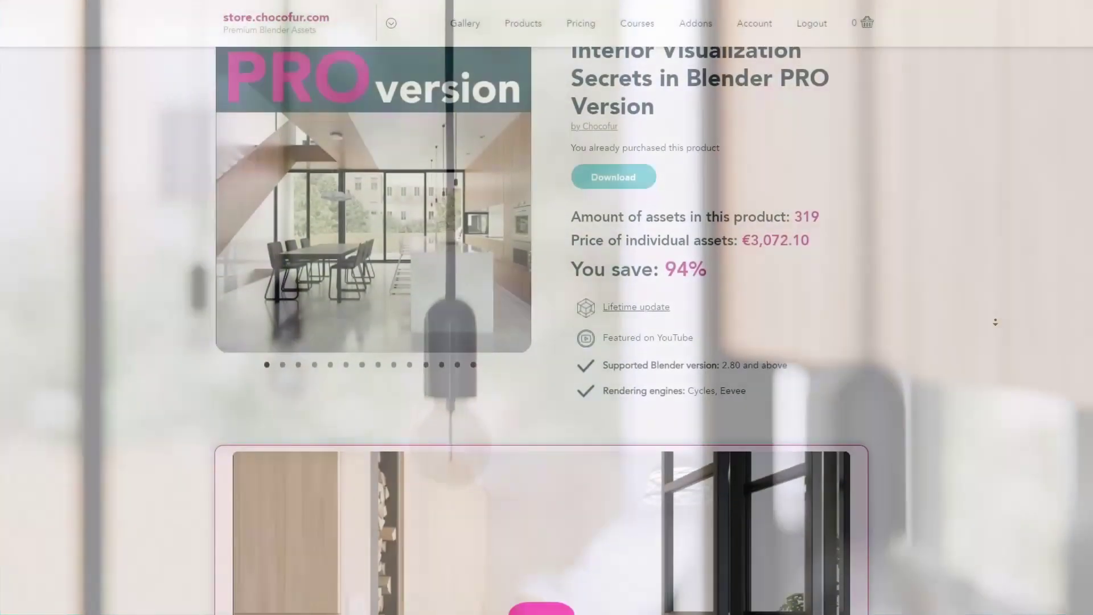
- Switch to the Chocofur store website and browse its interior scenes and furniture model collections
scroll(995, 322, down, 5)
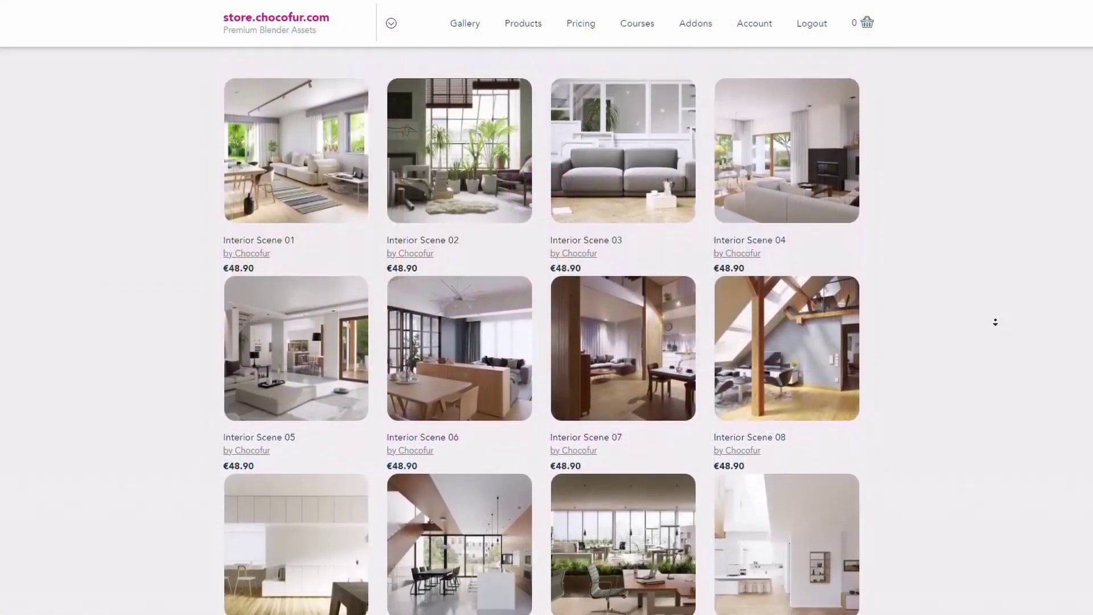
scroll(995, 322, down, 5)
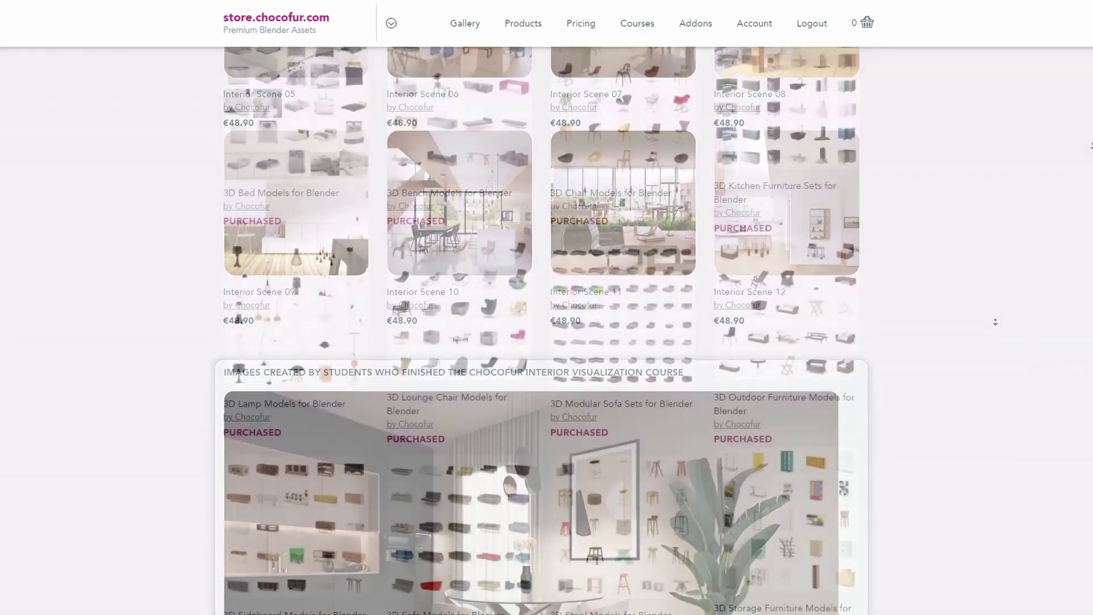
scroll(995, 322, down, 4)
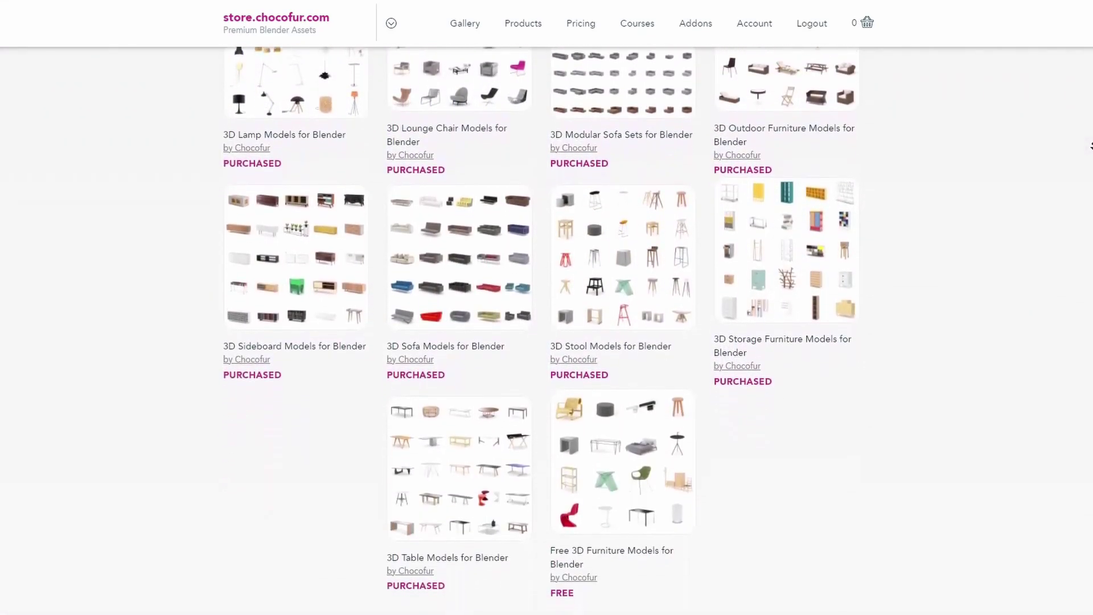
scroll(1090, 145, down, 3)
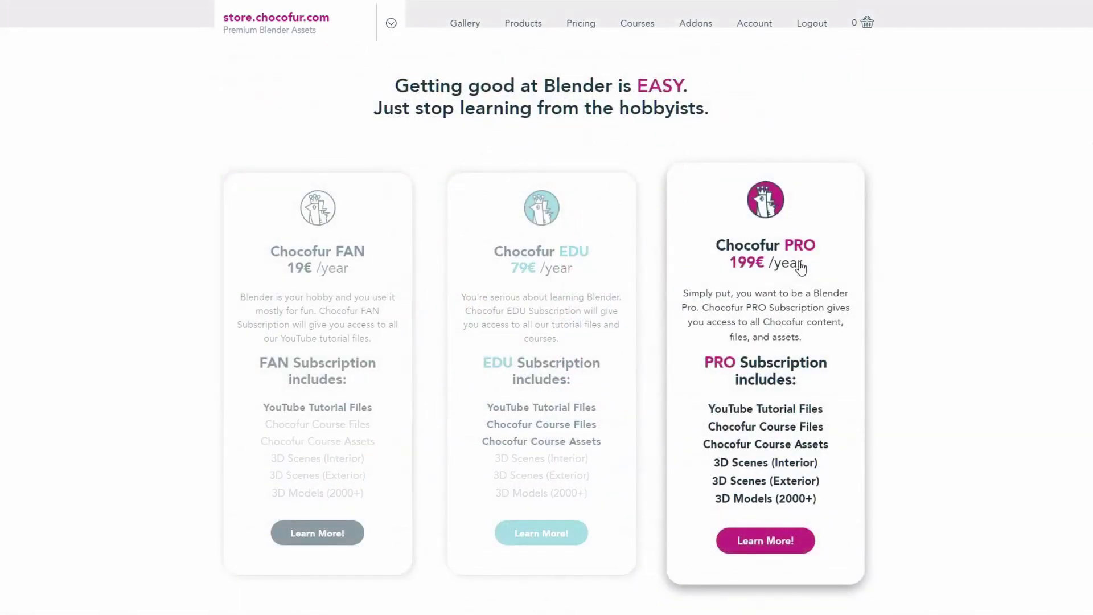